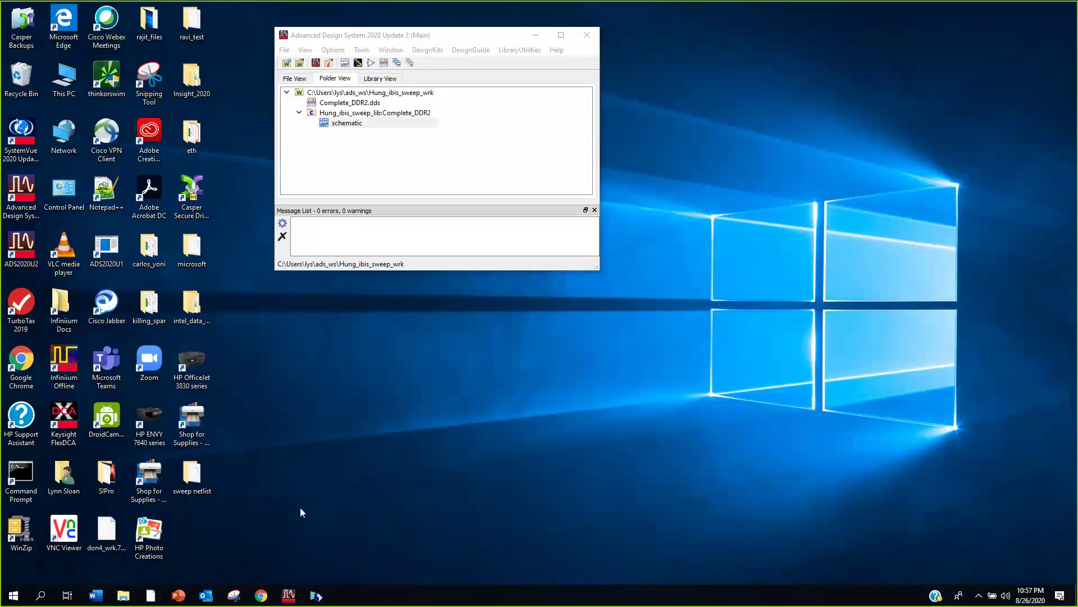
- Bring the Complete_DDR2 schematic window to the front and view the whole circuit
mouse_move(289, 595)
click(338, 564)
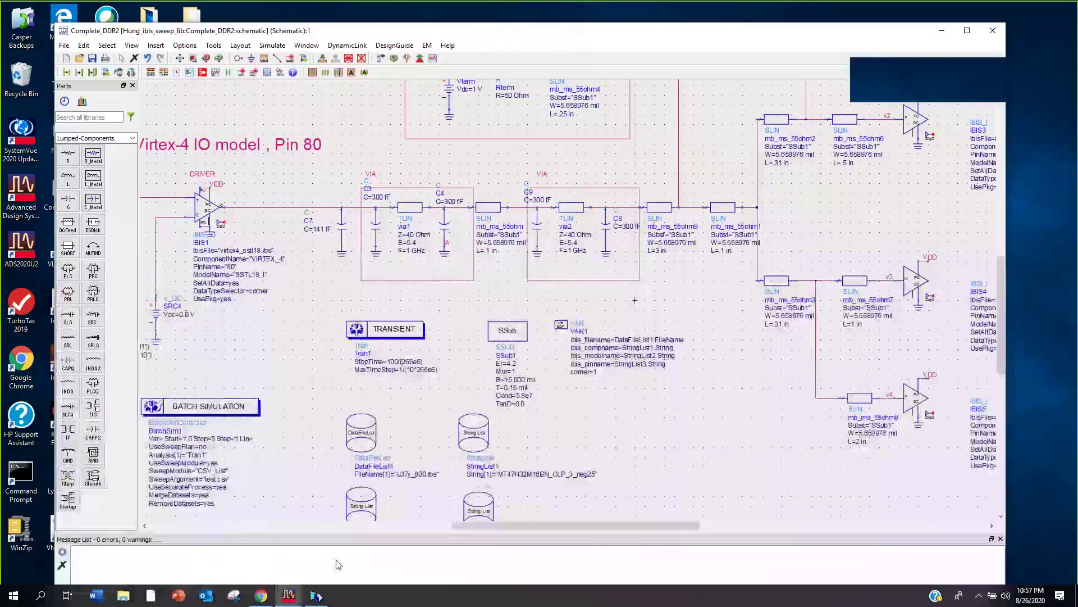
scroll(524, 357, down, 1)
scroll(547, 329, down, 4)
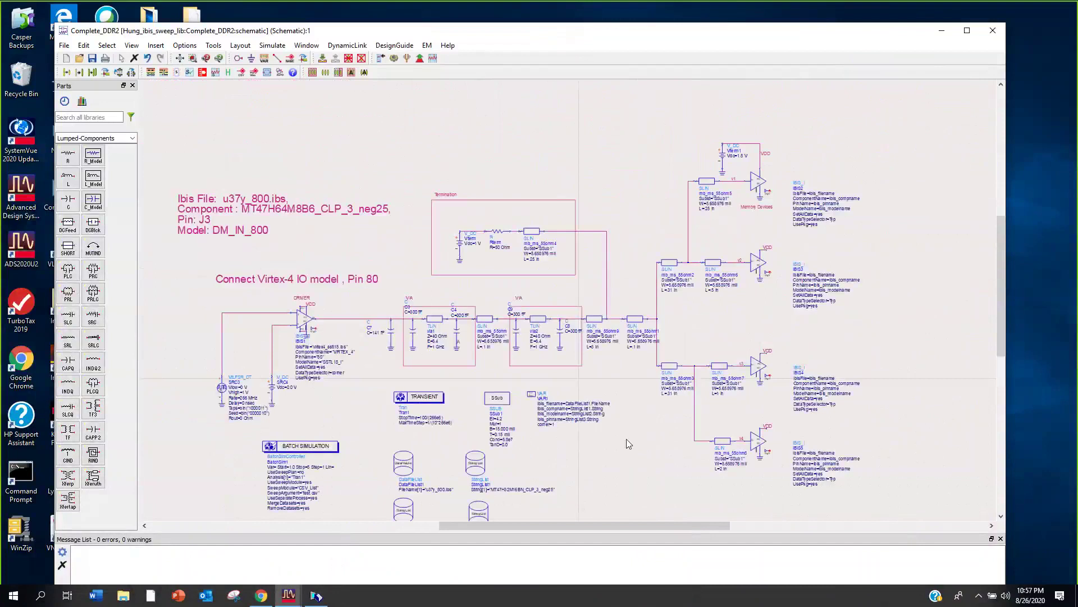
scroll(594, 379, down, 3)
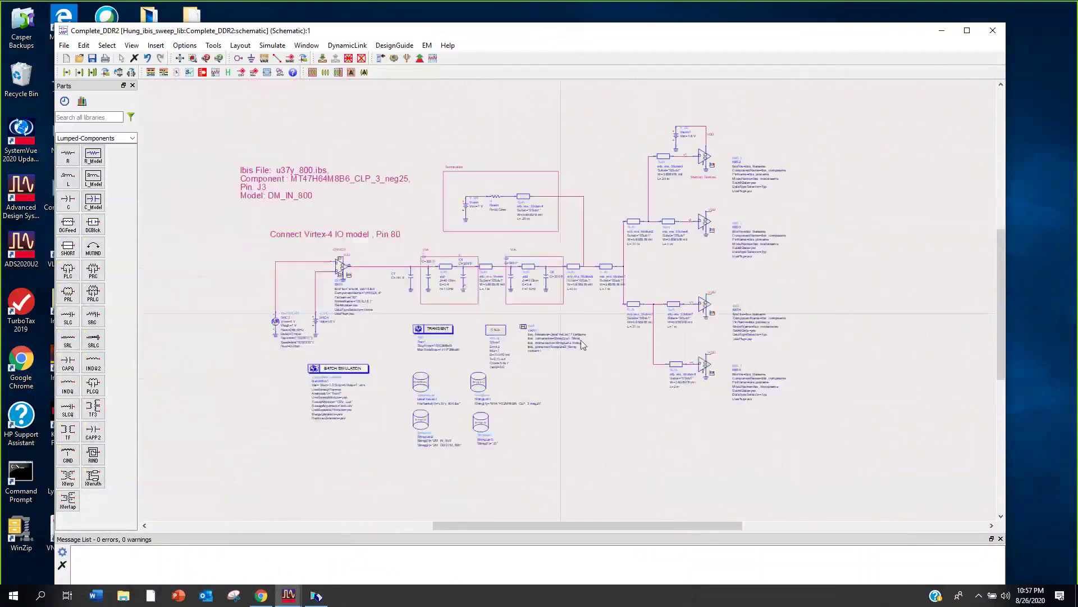
scroll(560, 306, up, 1)
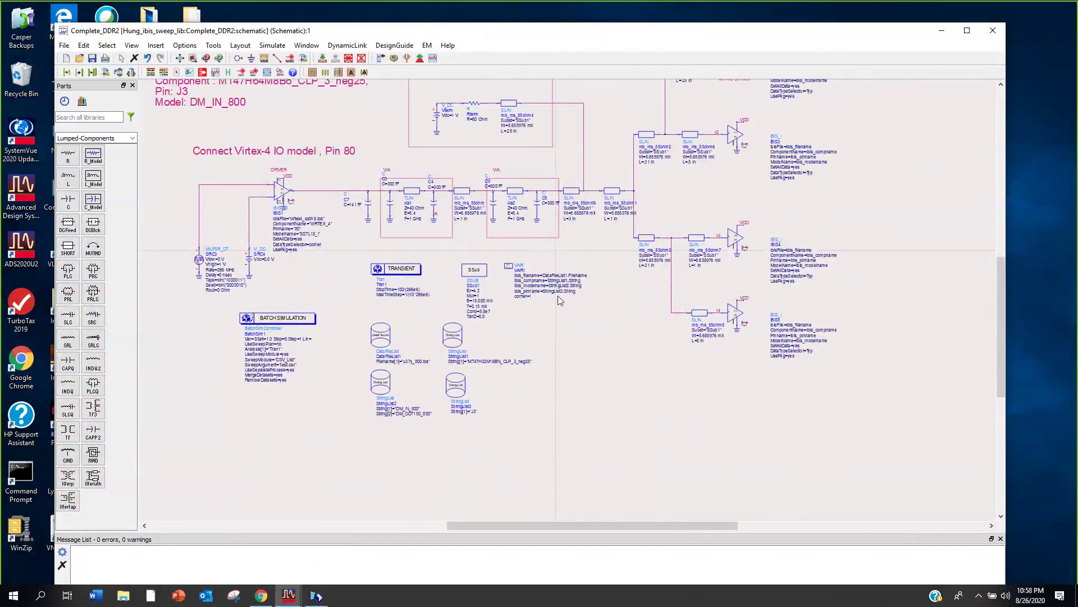
- Inspect the IBIS file, component and corner settings of the driver IBIS1, and close its parameters unchanged
click(280, 196)
click(347, 223)
click(732, 145)
scroll(732, 145, down, 1)
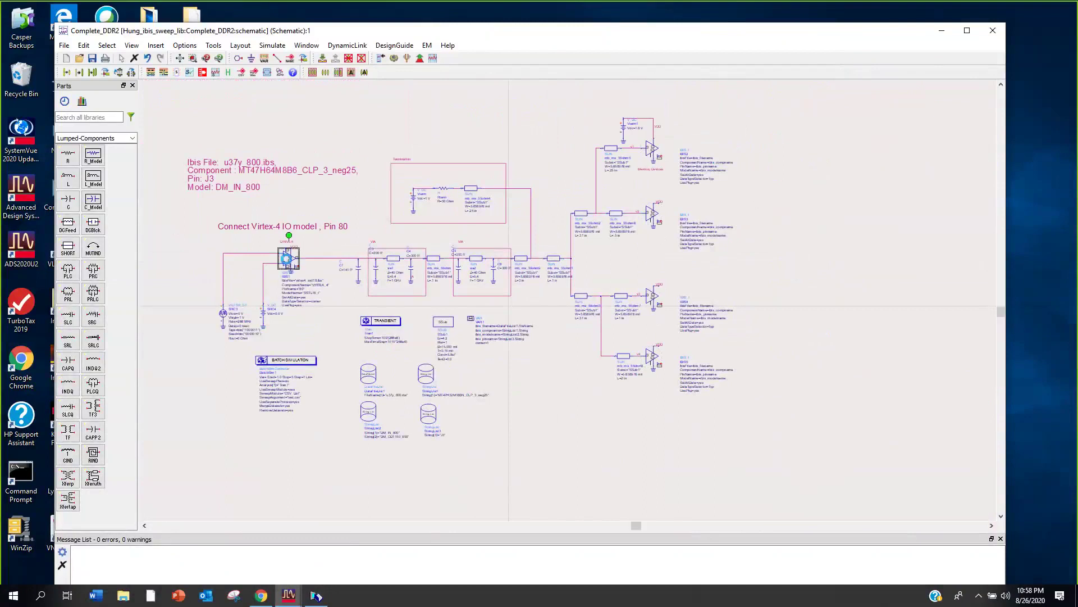
double_click(287, 262)
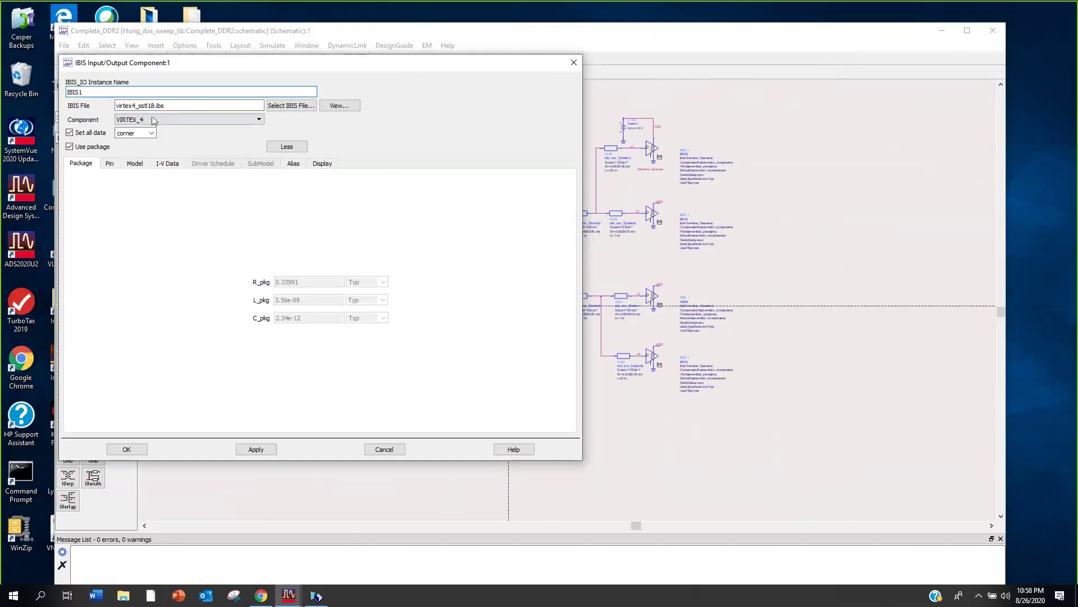
click(573, 63)
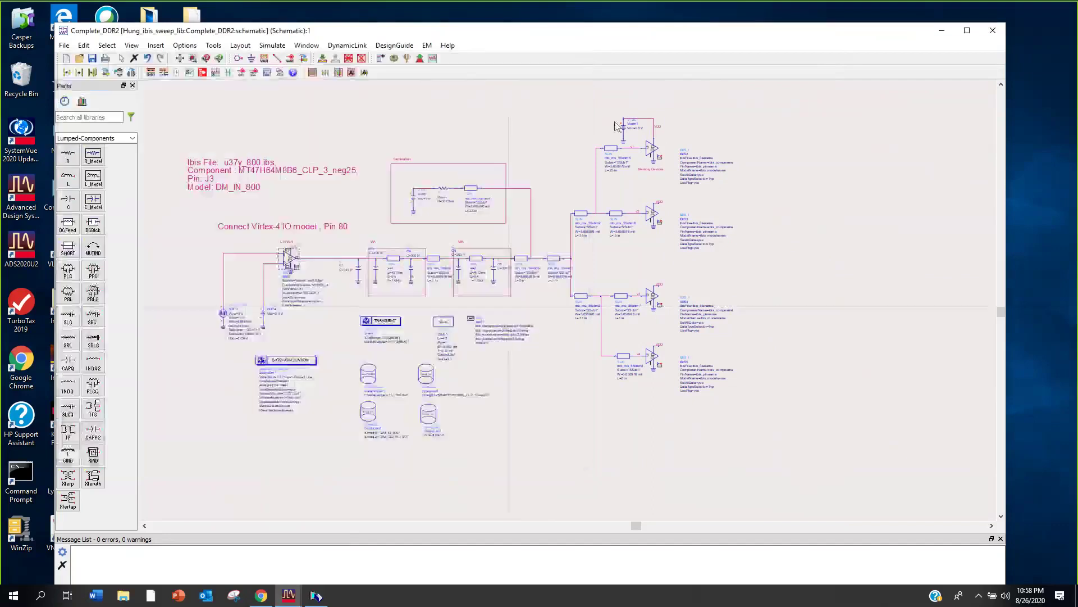
- Inspect the IBIS file and component settings of the first memory receiver, IBIS2, and close its parameters unchanged
click(652, 149)
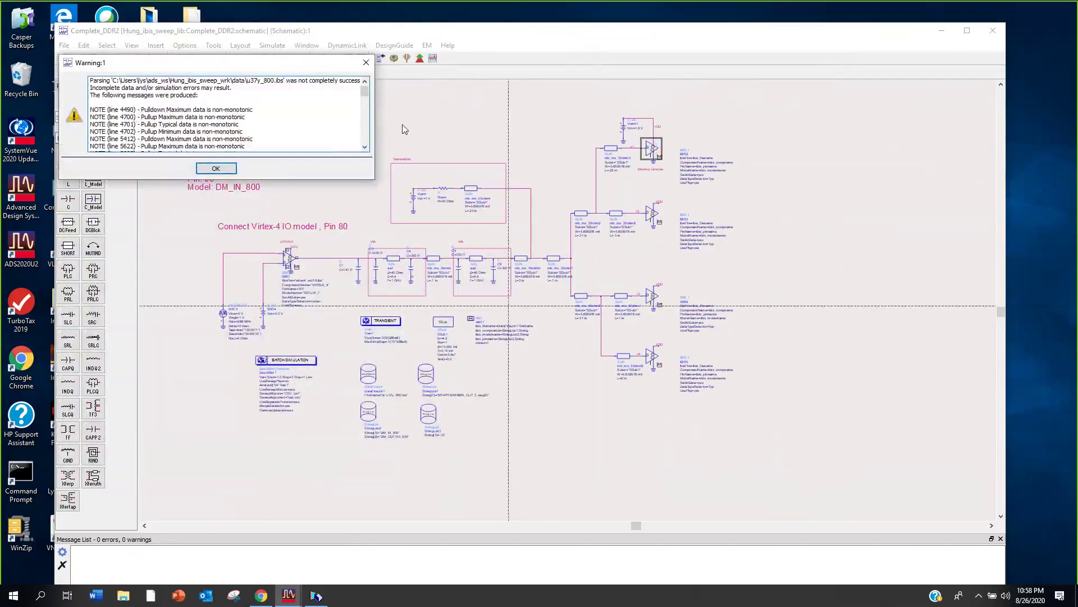
click(216, 169)
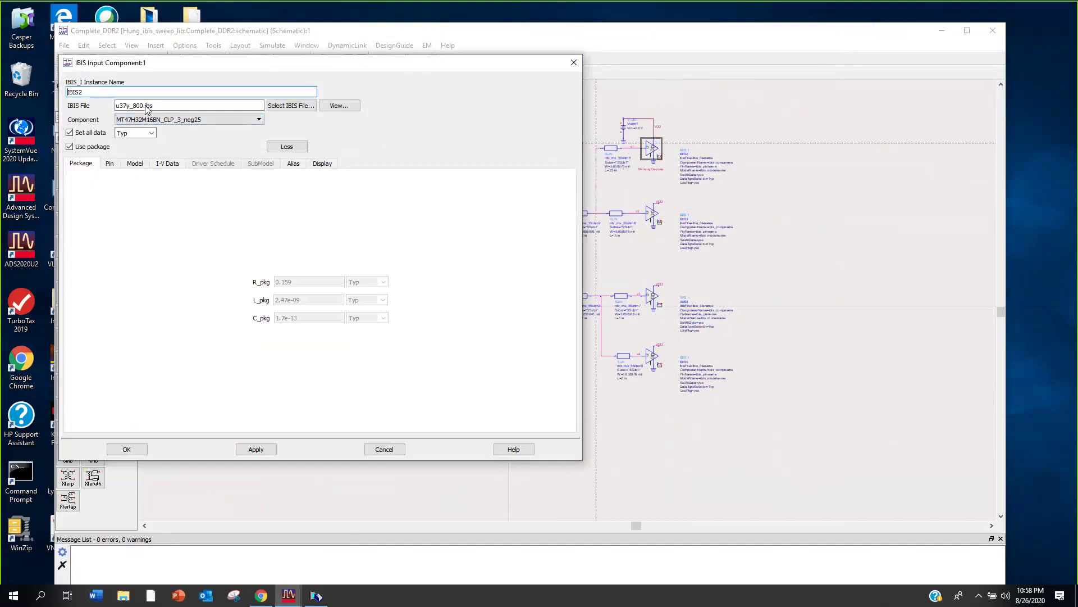
click(573, 64)
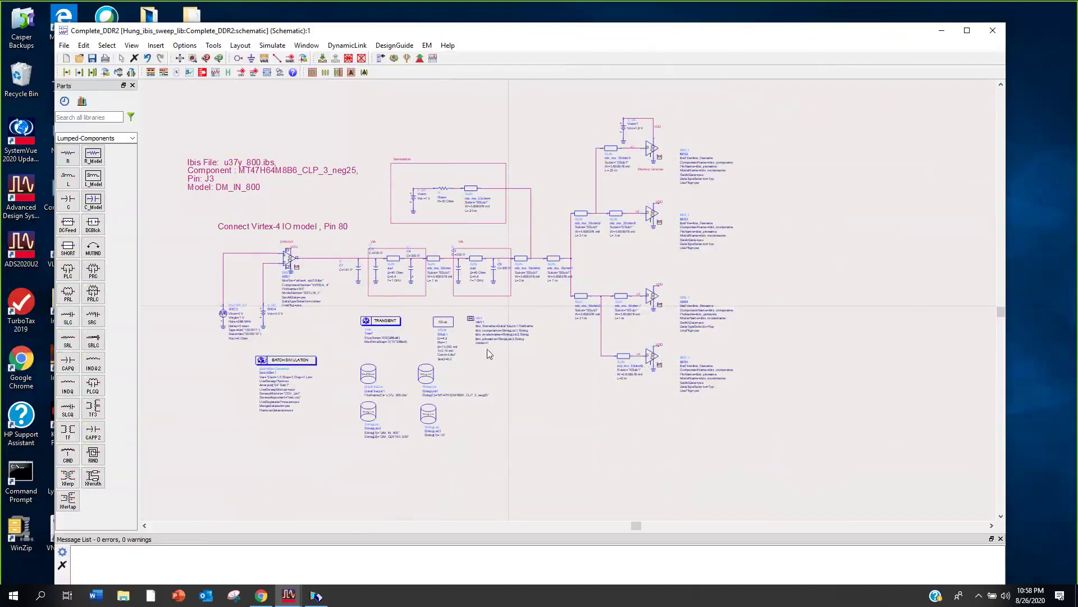
- Examine the transient controller, substrate, VAR1 variable definitions, and the data file and string lists below the circuit
scroll(487, 349, up, 1)
scroll(542, 294, up, 1)
scroll(542, 295, up, 2)
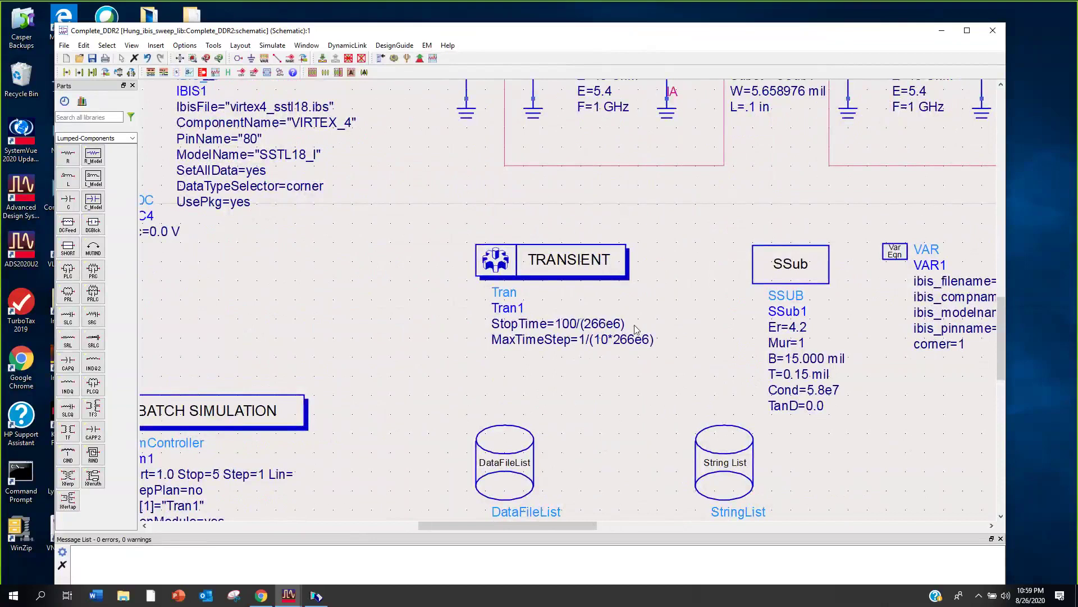
scroll(595, 314, down, 2)
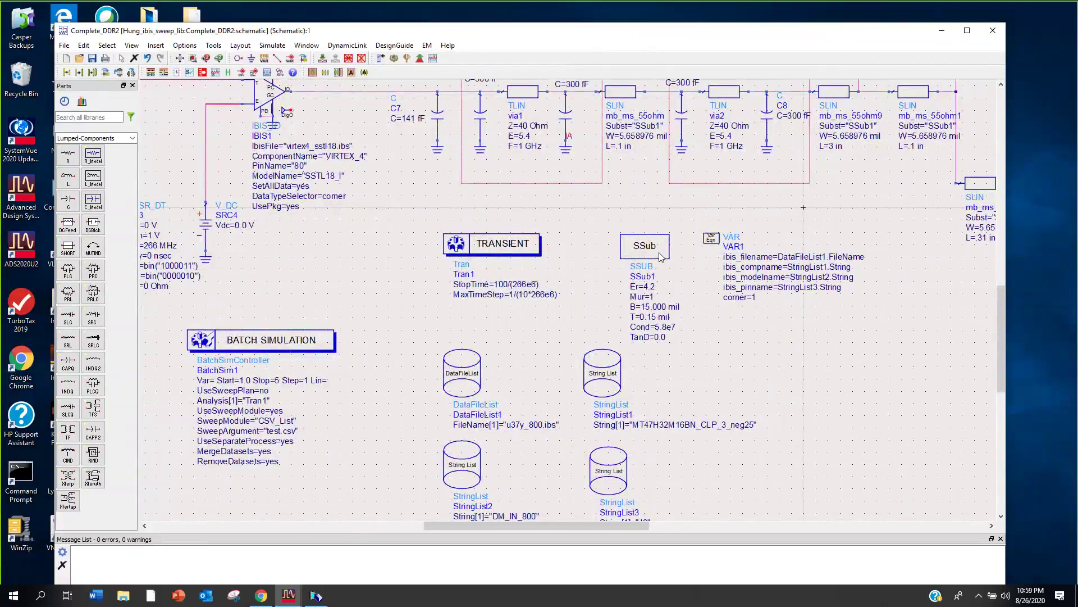
scroll(661, 247, down, 1)
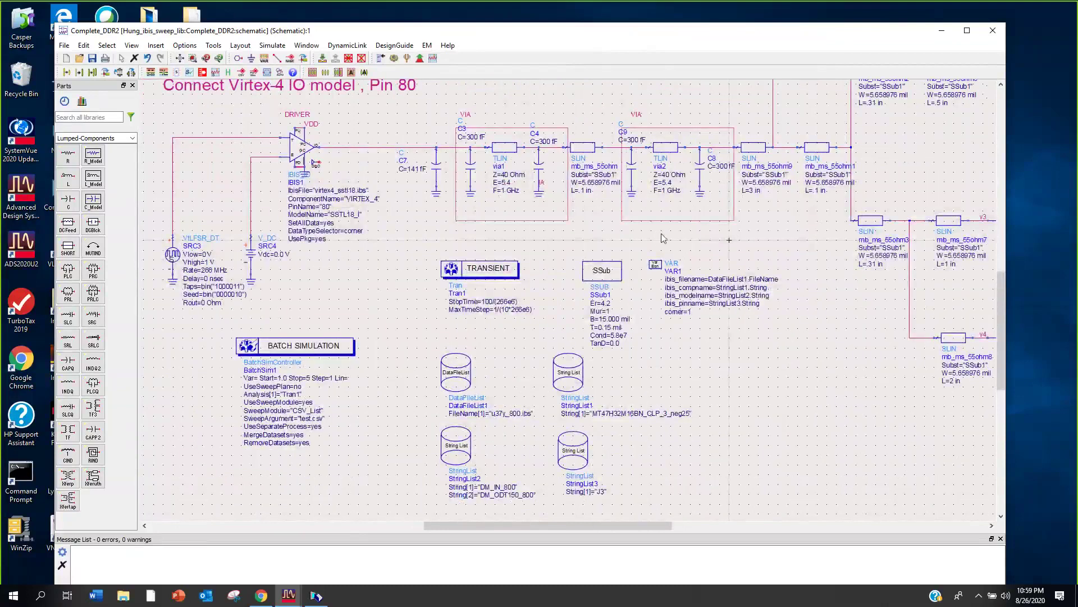
scroll(668, 289, up, 2)
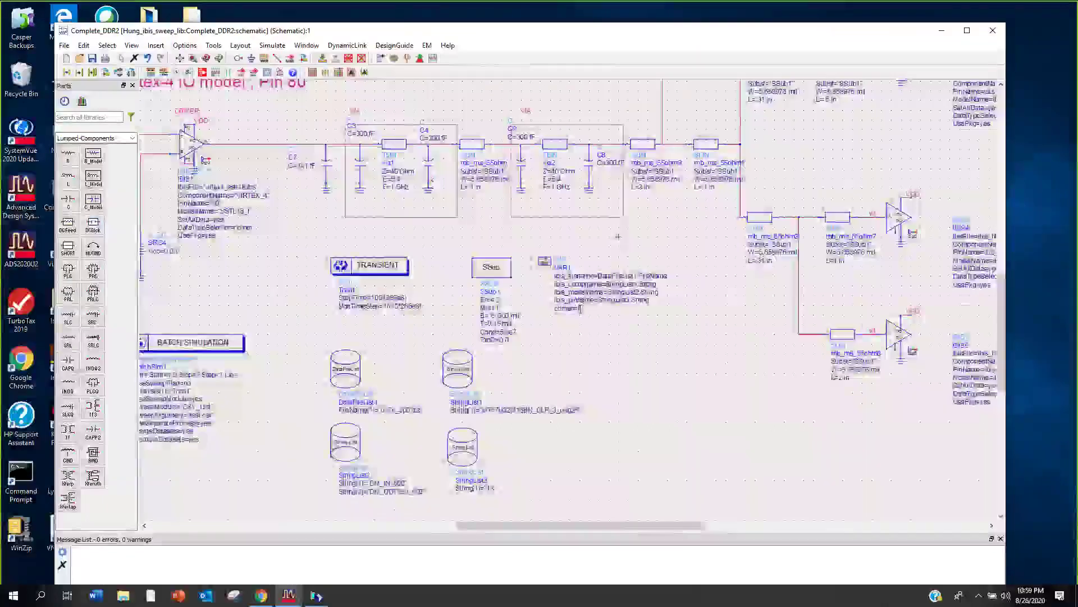
scroll(568, 307, up, 2)
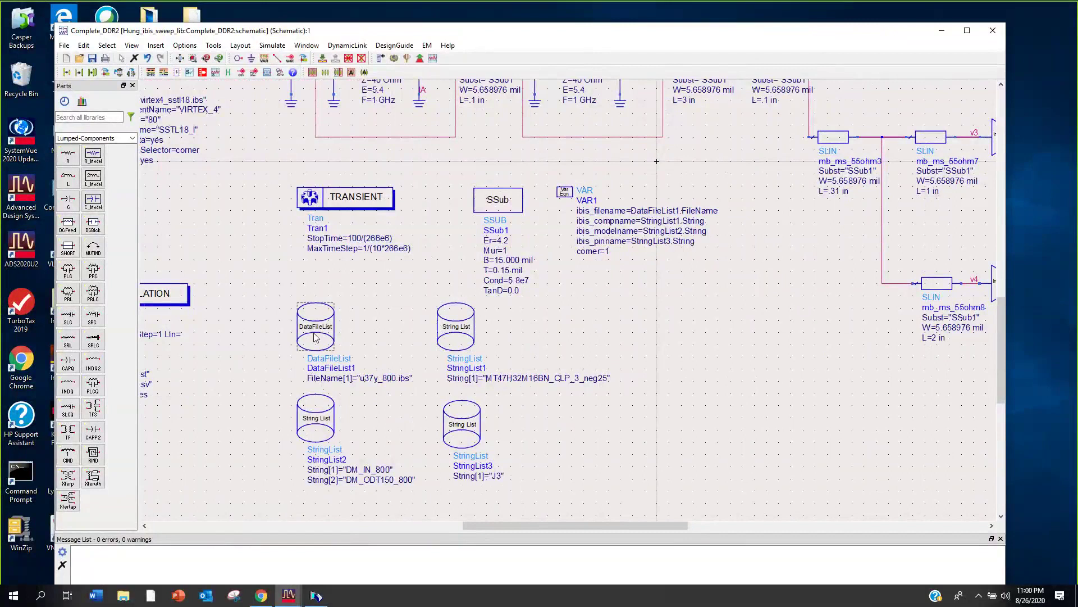
- Switch the parts palette to Simulation-Batch
click(133, 138)
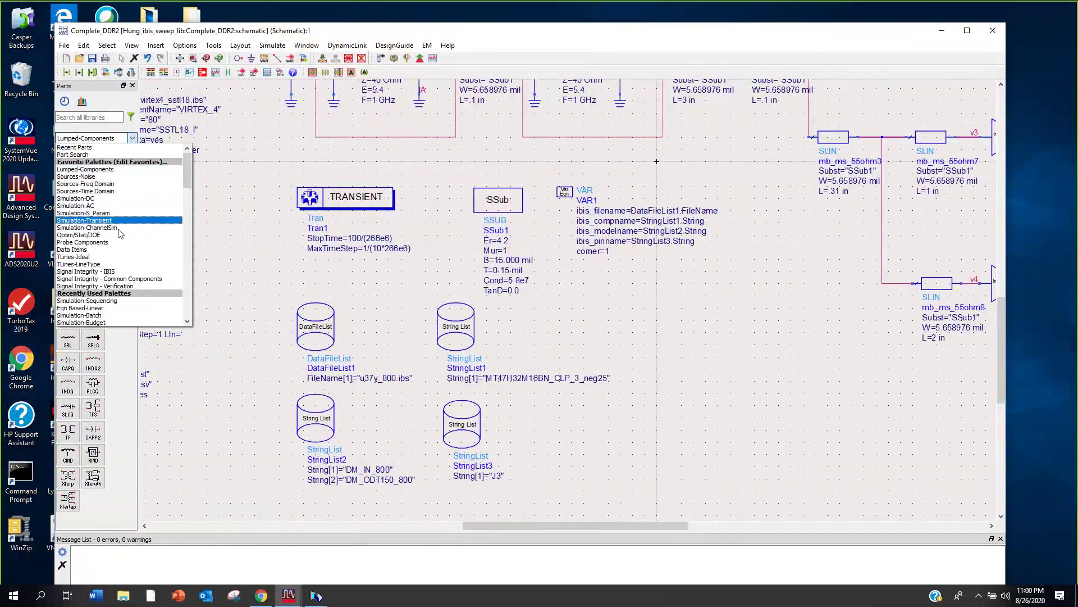
scroll(119, 235, down, 2)
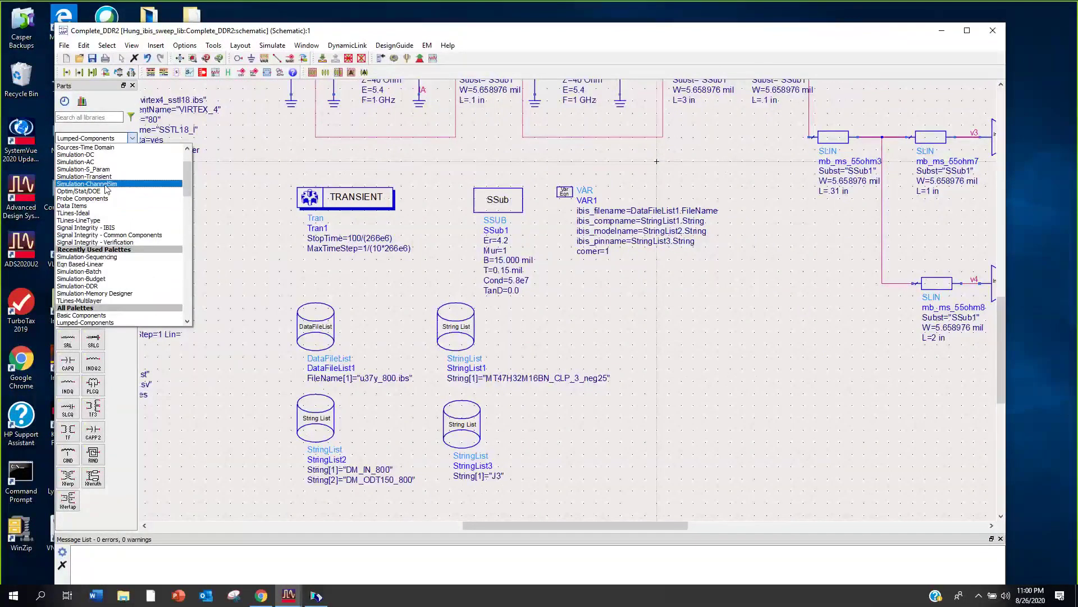
scroll(107, 189, up, 1)
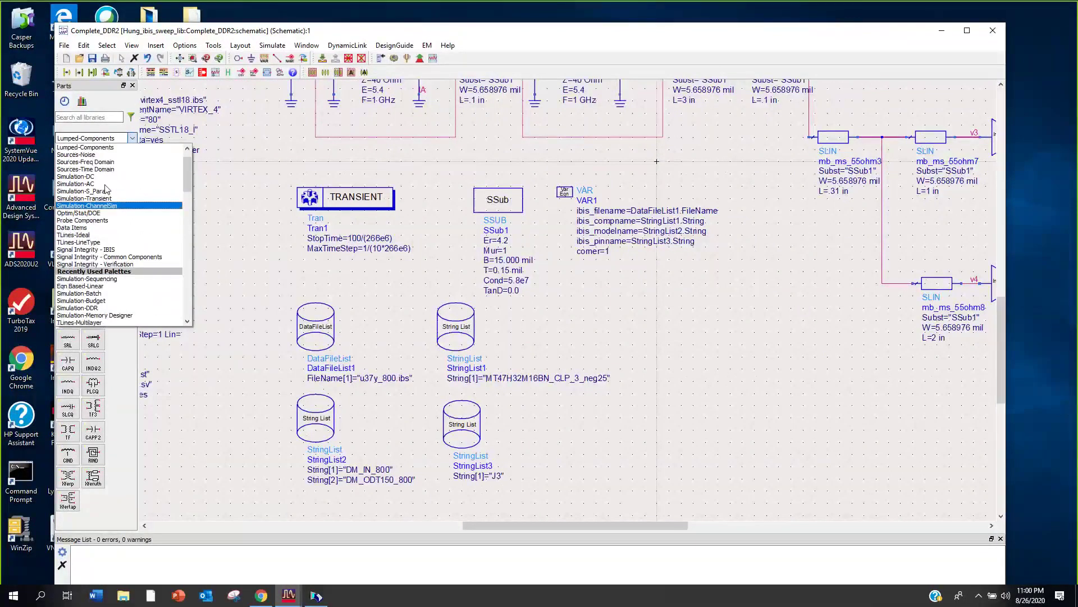
scroll(107, 189, down, 8)
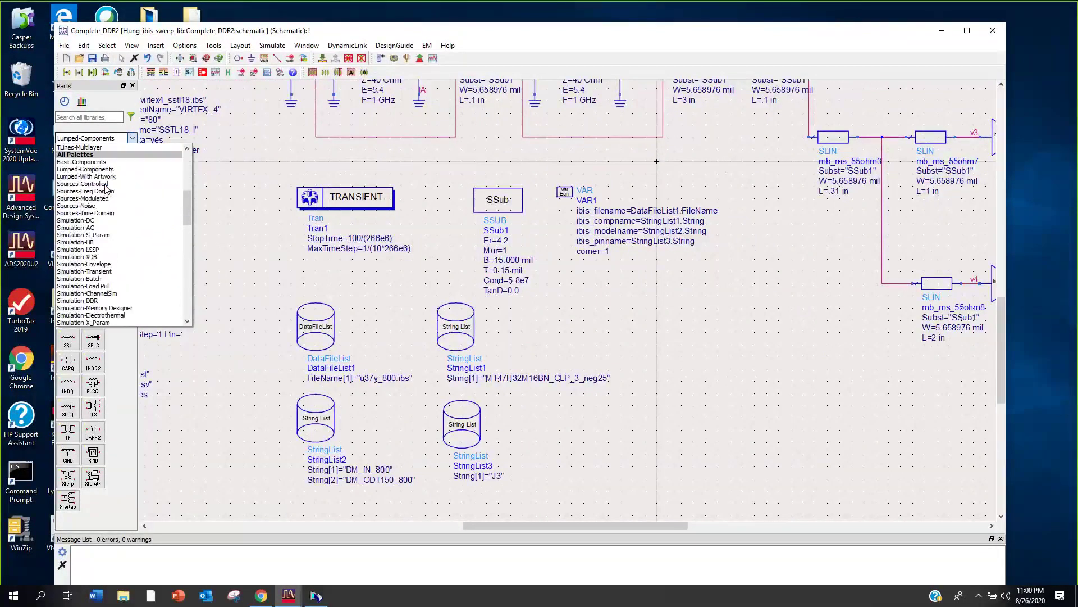
scroll(106, 189, down, 1)
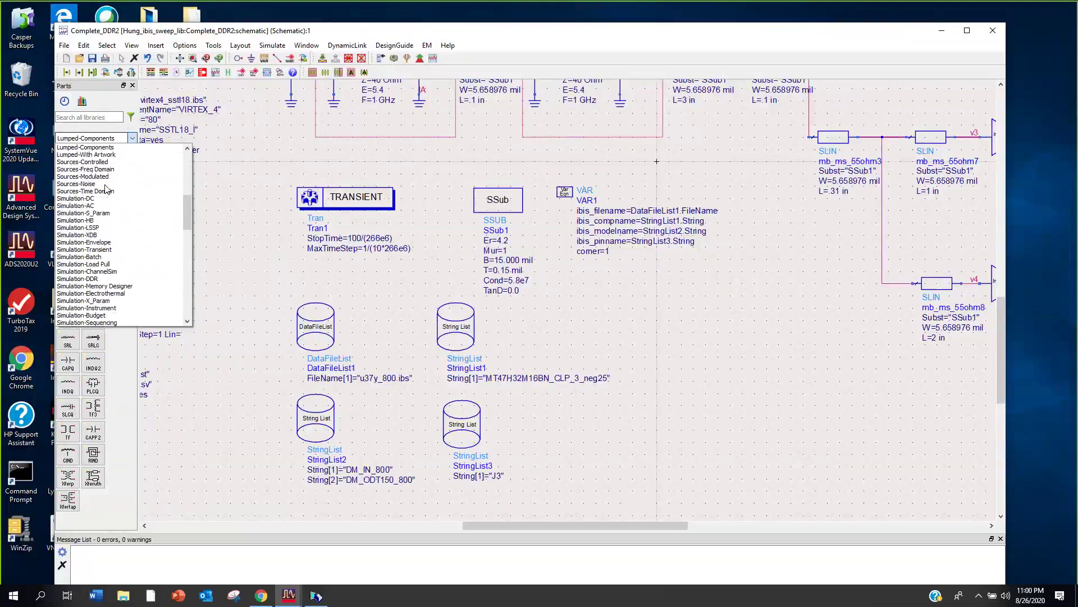
click(102, 257)
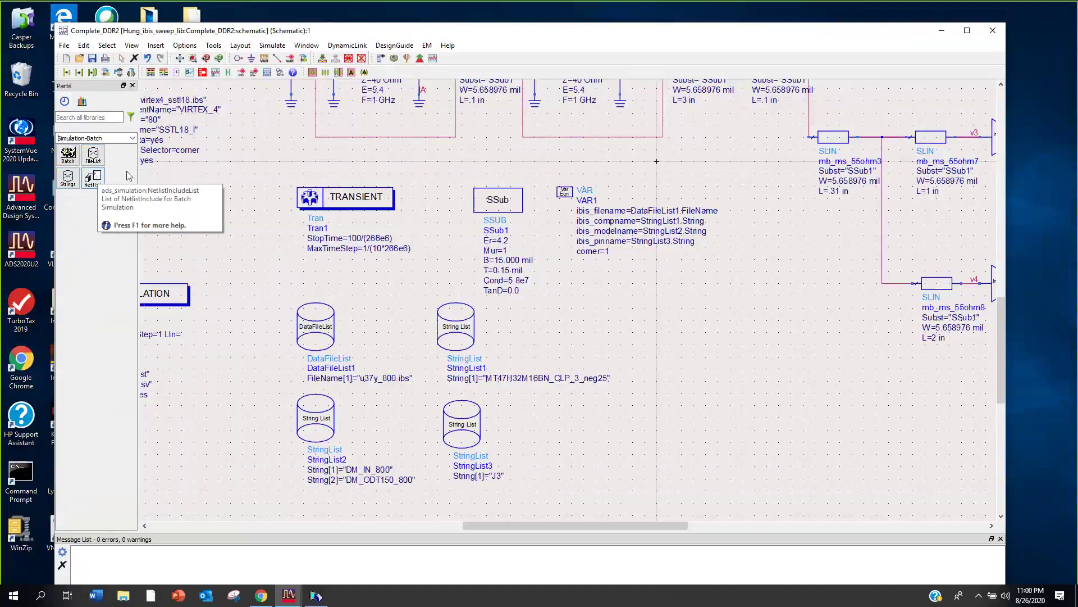
- Search all parts libraries for "data" and clear the search
click(77, 118)
text(dataf)
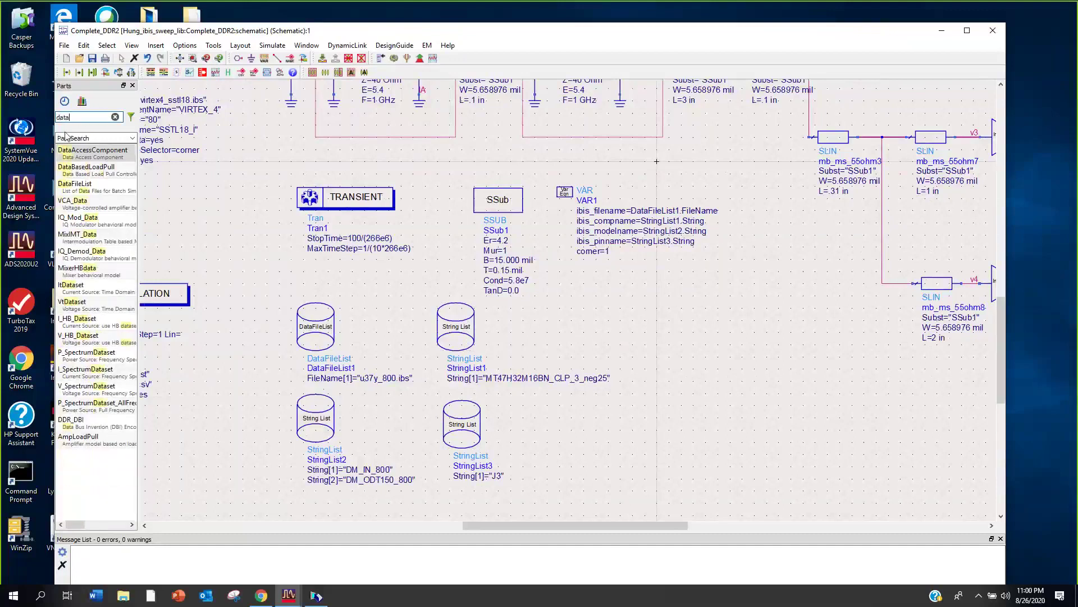
key(BackSpace)
key(BackSpace)
key(BackSpace)
key(BackSpace)
key(BackSpace)
key(BackSpace)
key(BackSpace)
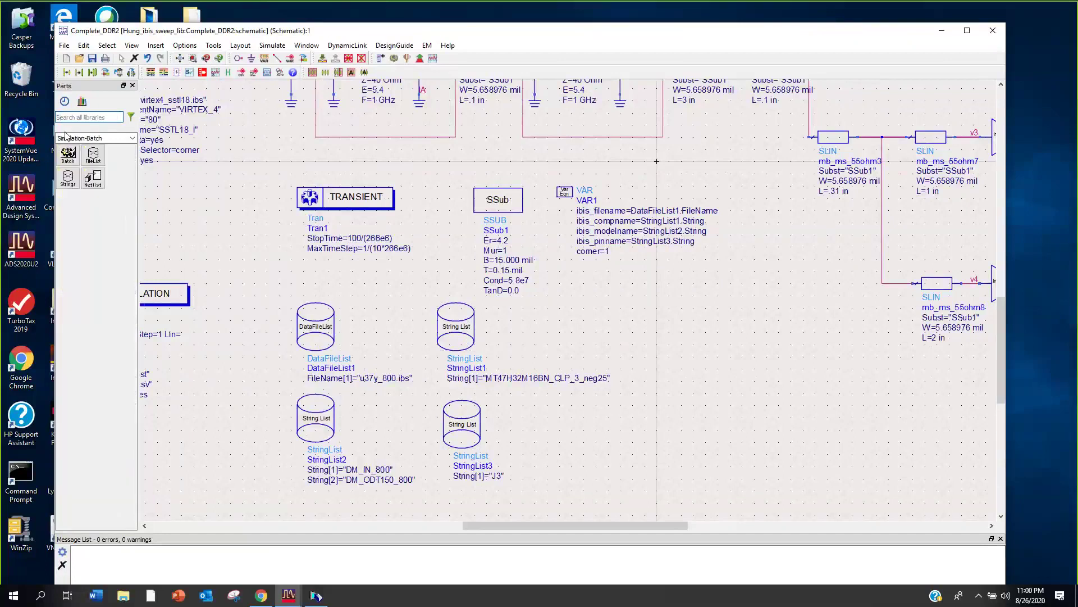
- Look up components whose description contains "data" in the component library, checking which libraries hold DataFileList, and close it
click(82, 100)
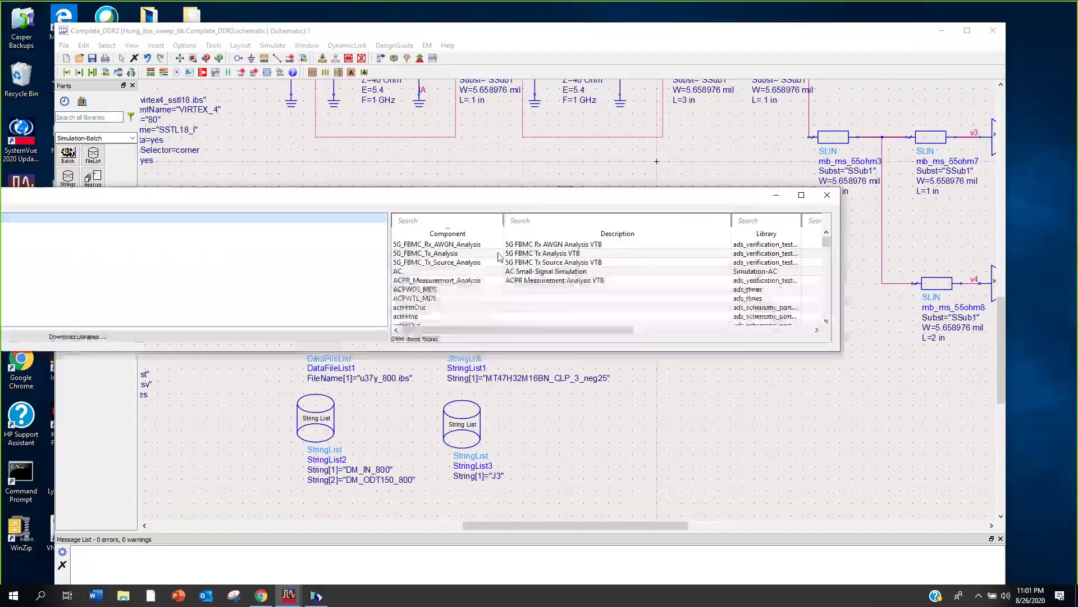
click(552, 221)
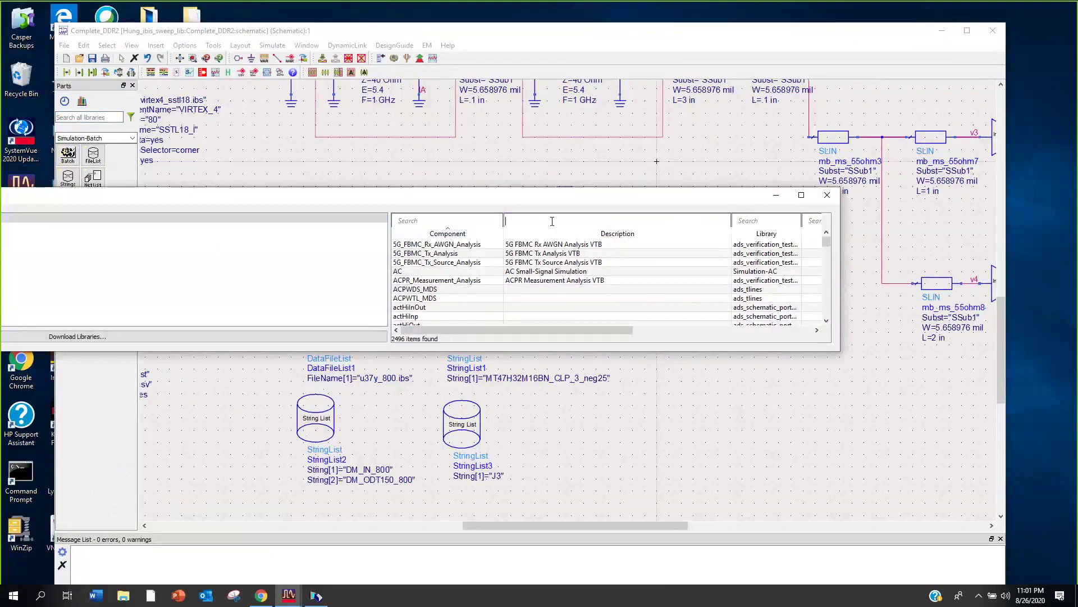
text(datafi)
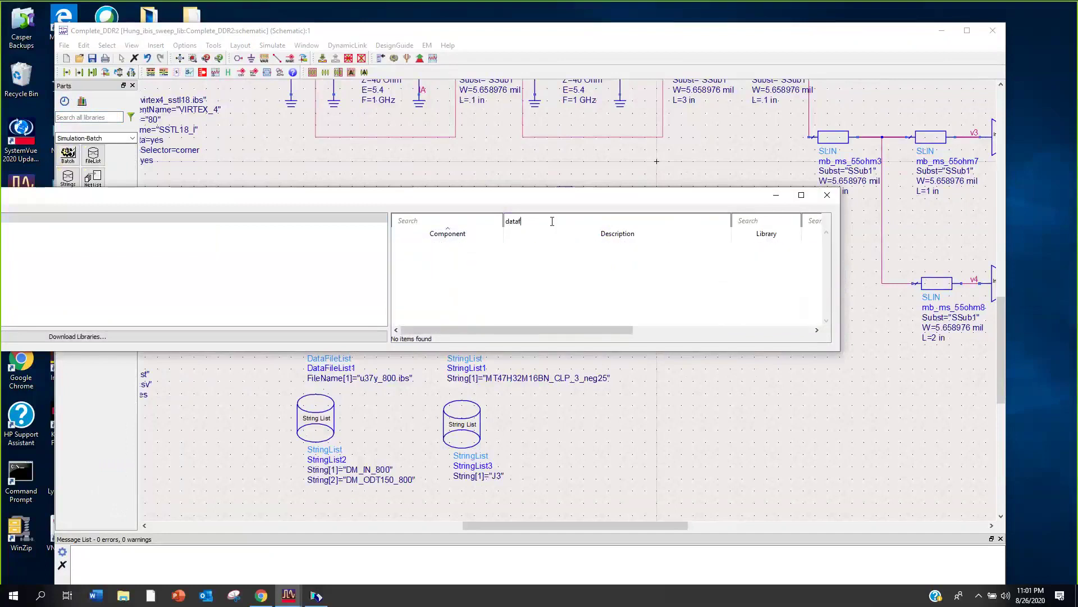
key(BackSpace)
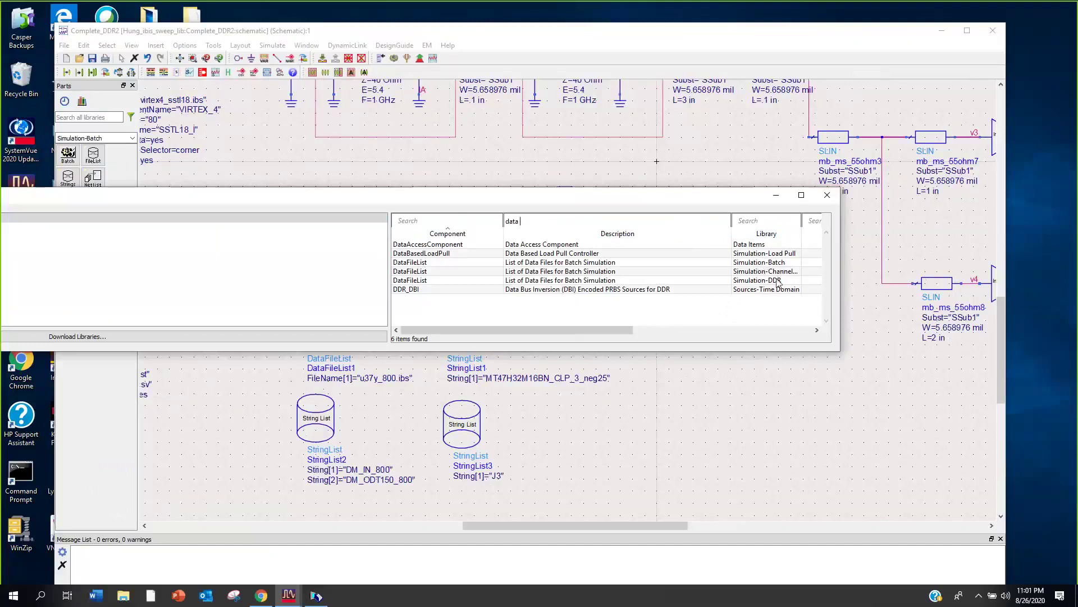
click(828, 194)
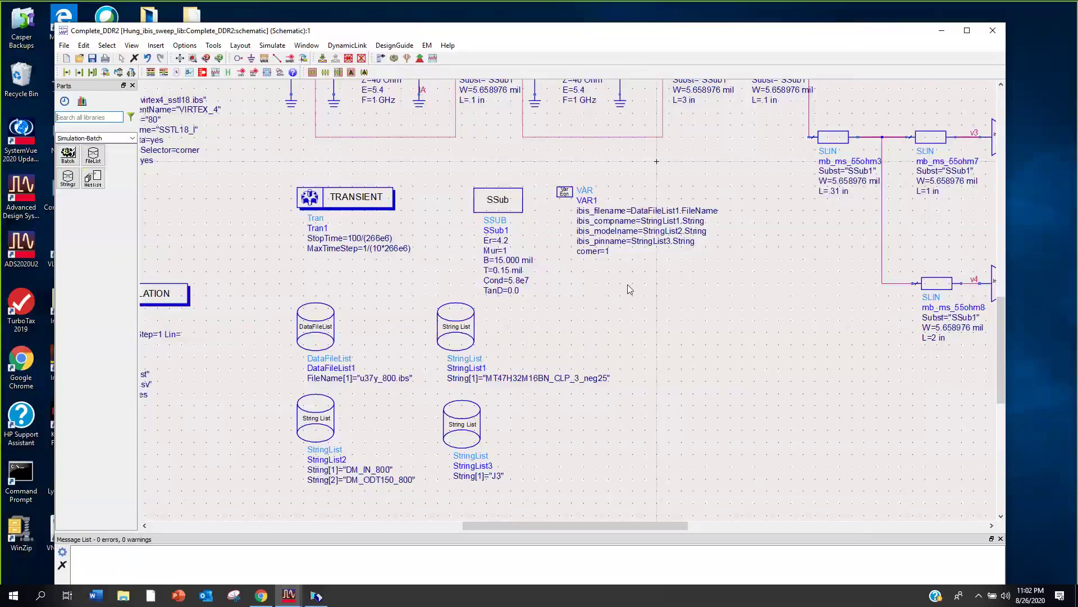
- Compare the memory devices' IBIS parameters with the VAR1 variables and the DataFileList and StringList entries they reference
scroll(632, 289, down, 3)
scroll(660, 217, down, 2)
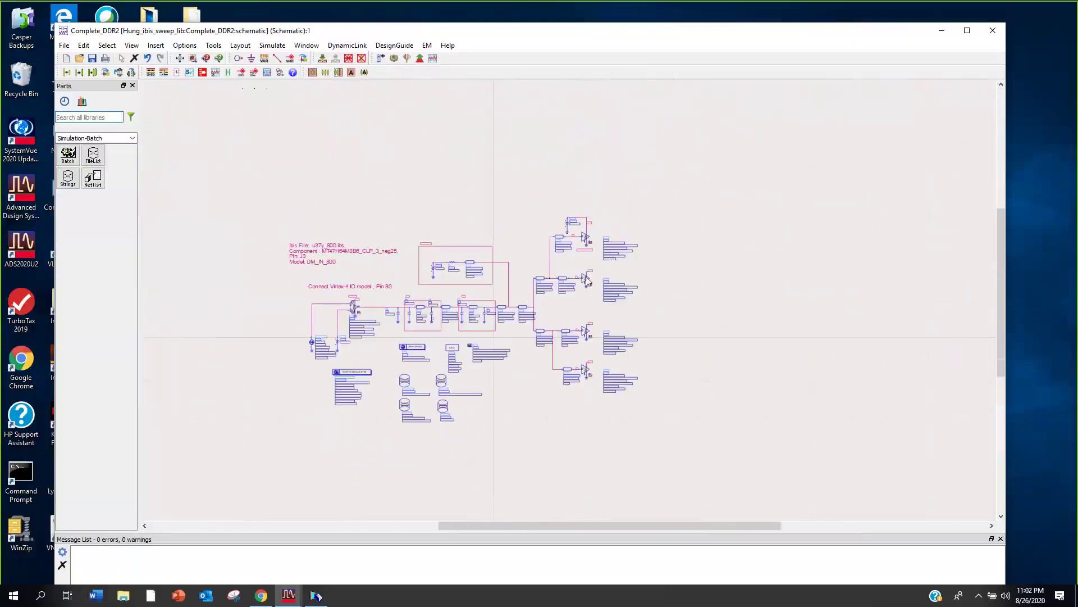
scroll(587, 282, up, 6)
scroll(569, 301, up, 2)
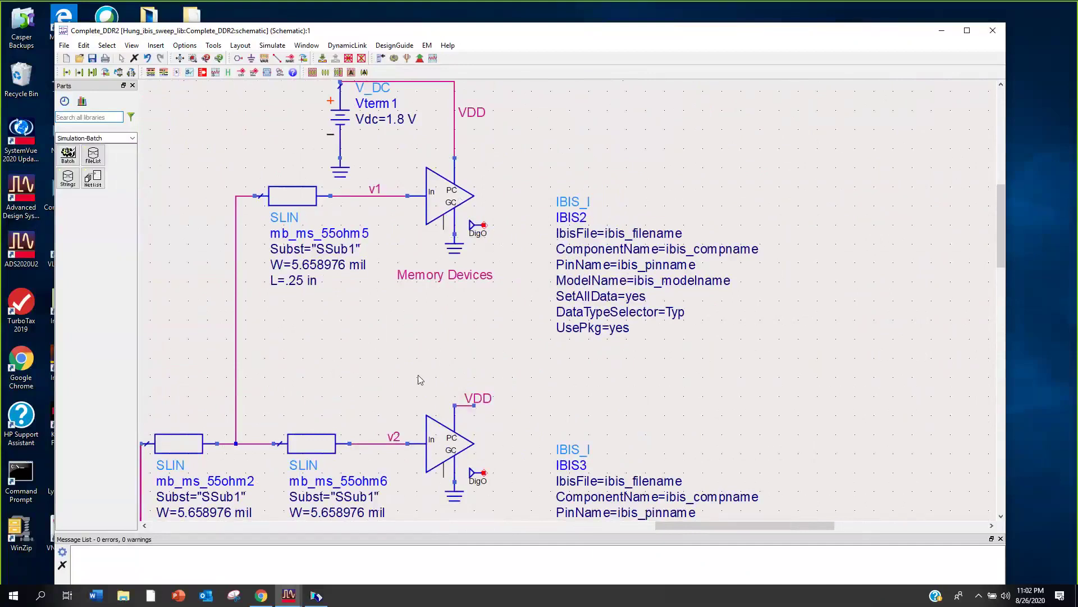
scroll(496, 343, down, 4)
scroll(469, 405, up, 3)
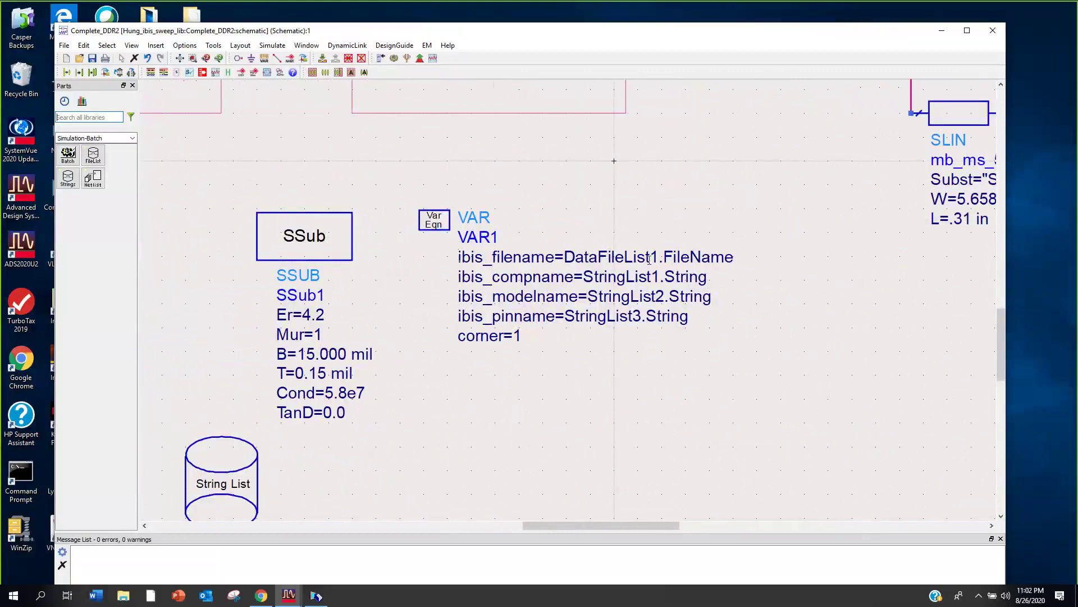
scroll(649, 259, down, 4)
scroll(576, 283, up, 4)
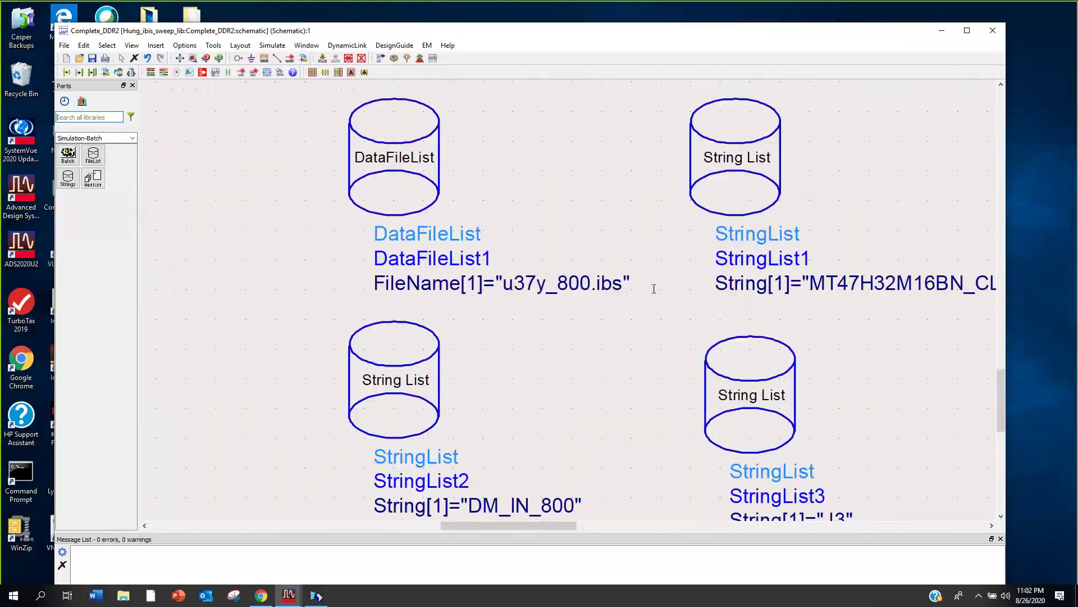
scroll(654, 289, down, 3)
scroll(577, 285, up, 4)
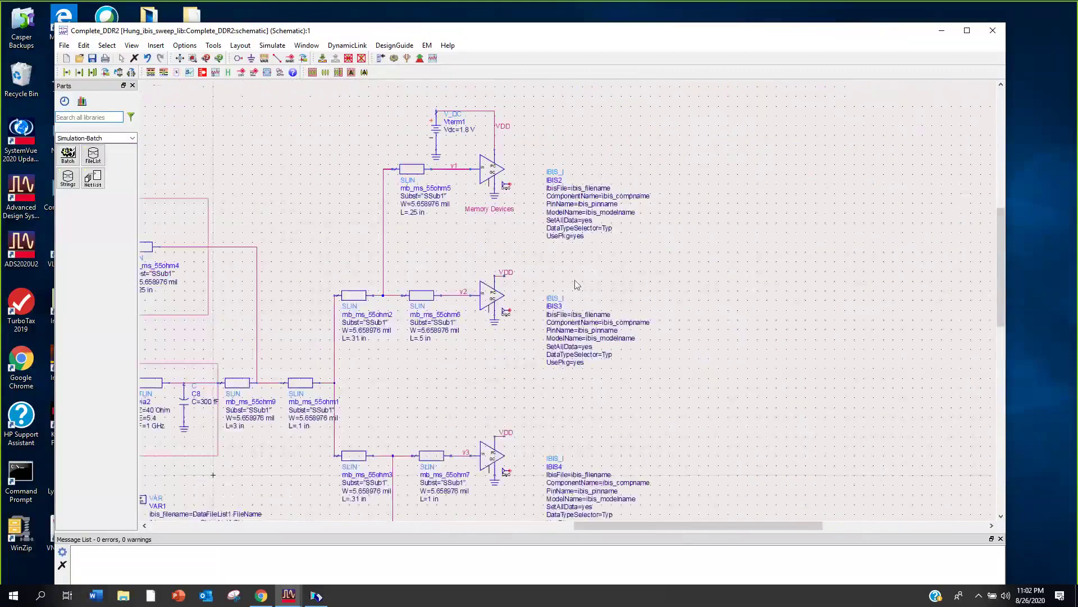
scroll(577, 285, up, 2)
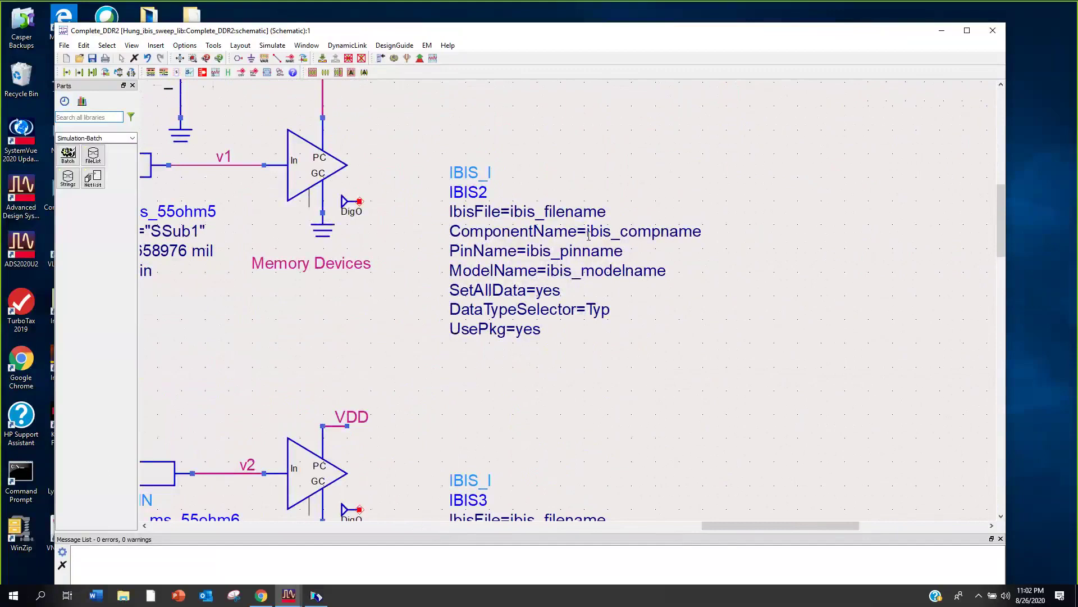
scroll(588, 235, down, 3)
scroll(566, 303, up, 2)
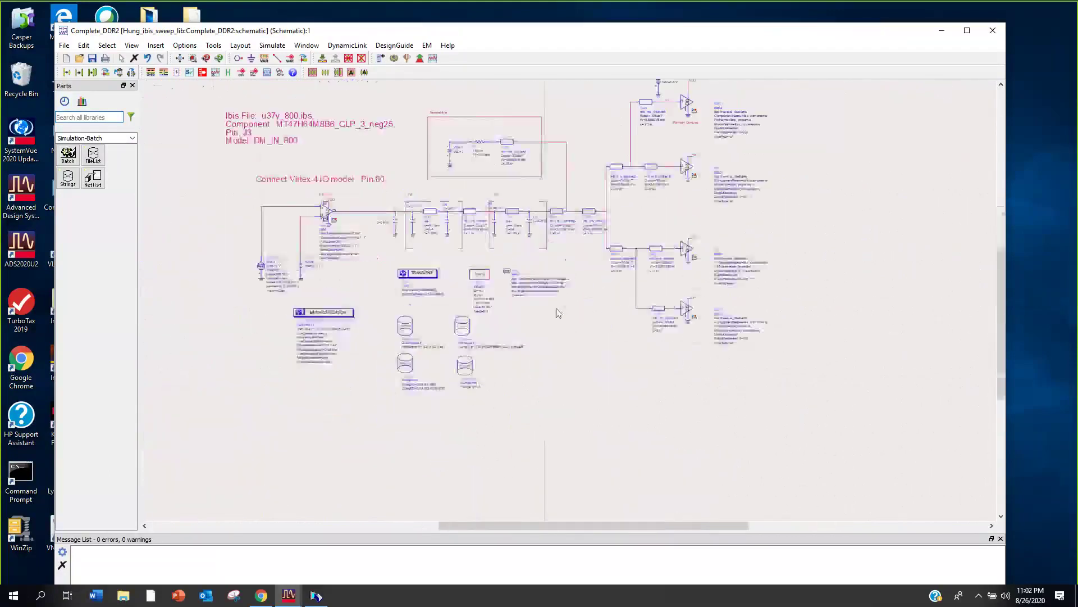
- Examine which DataFileList and StringList components supply the IBIS file, component, model and pin variables in VAR1
scroll(567, 303, up, 2)
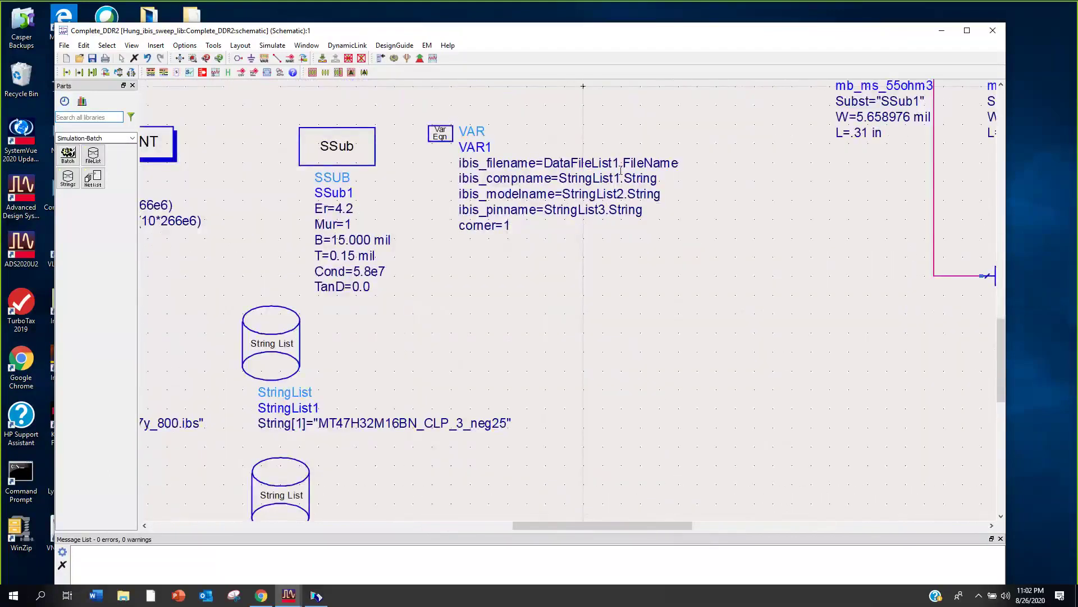
scroll(516, 297, down, 3)
scroll(627, 347, up, 4)
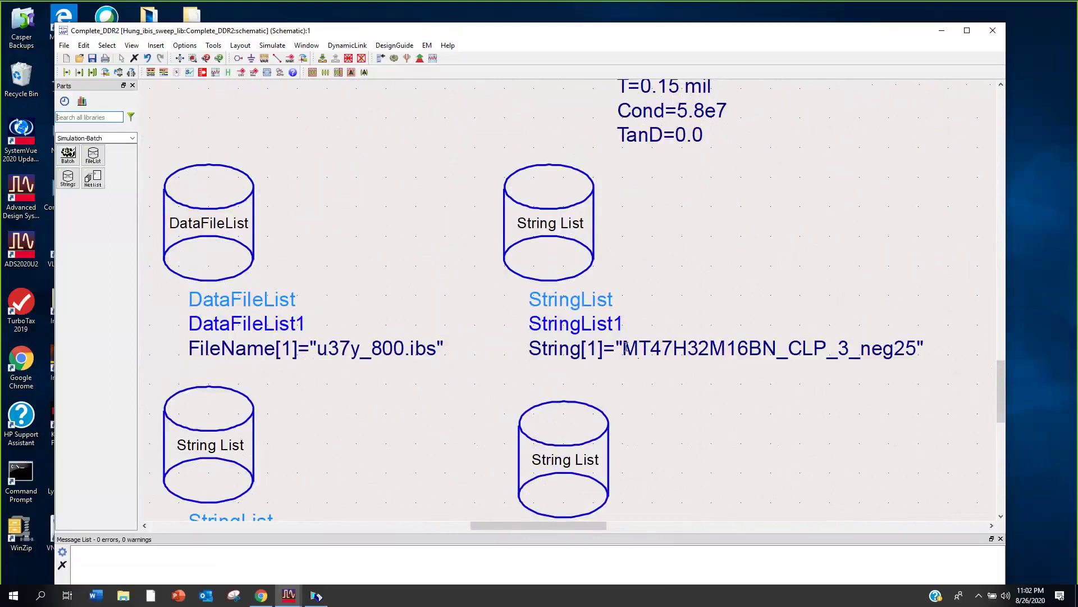
scroll(544, 315, down, 3)
scroll(571, 309, up, 3)
scroll(571, 306, down, 5)
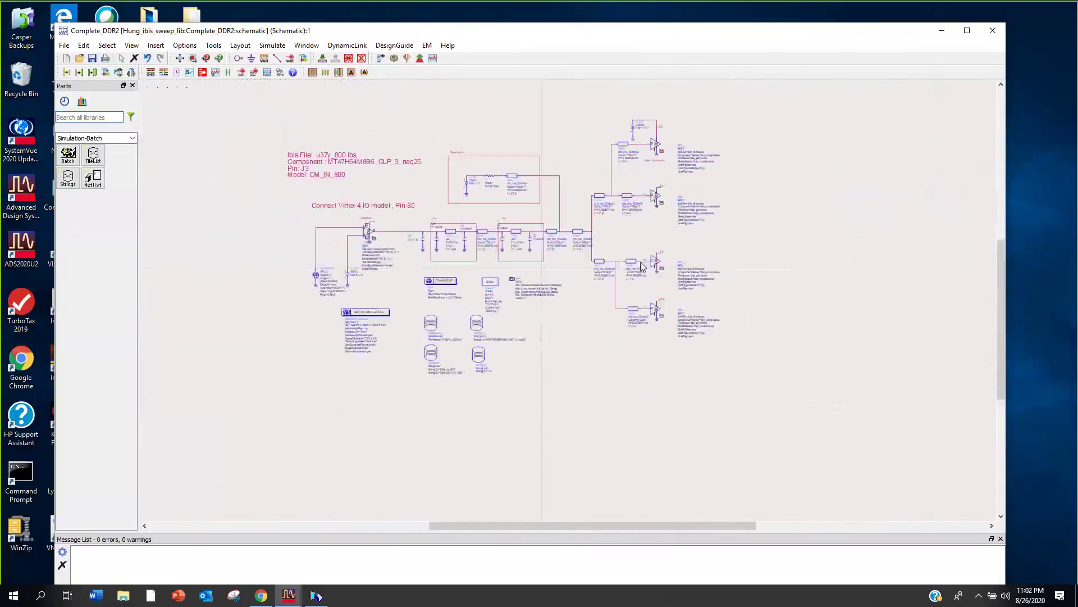
- Trace the variable names used by the IBIS2 and IBIS3 memory devices to the file, component, model and pin entries in the lists
scroll(690, 205, up, 3)
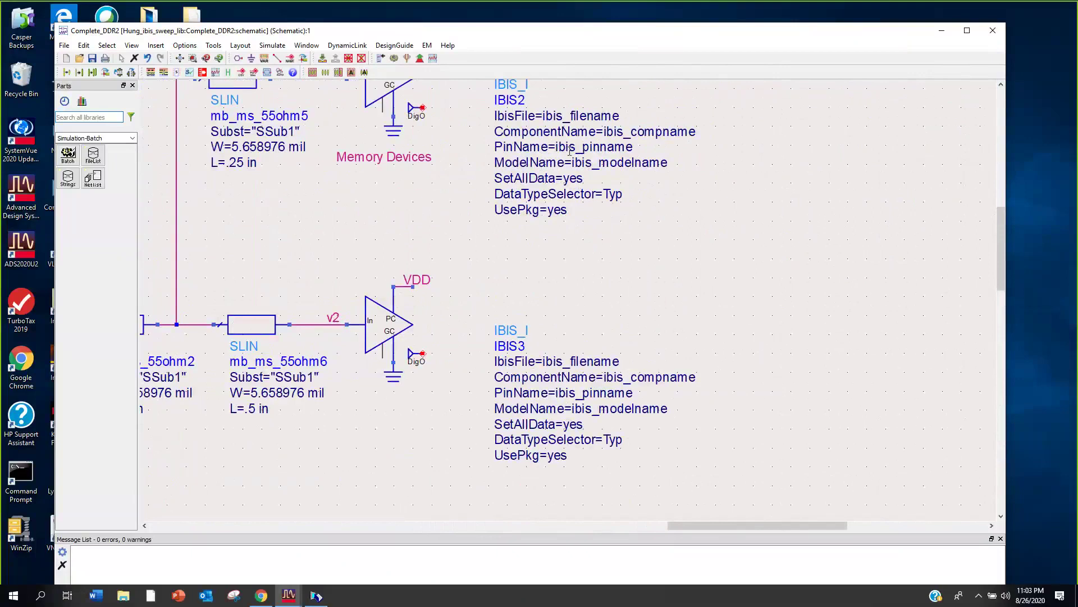
scroll(545, 309, down, 2)
scroll(545, 309, up, 2)
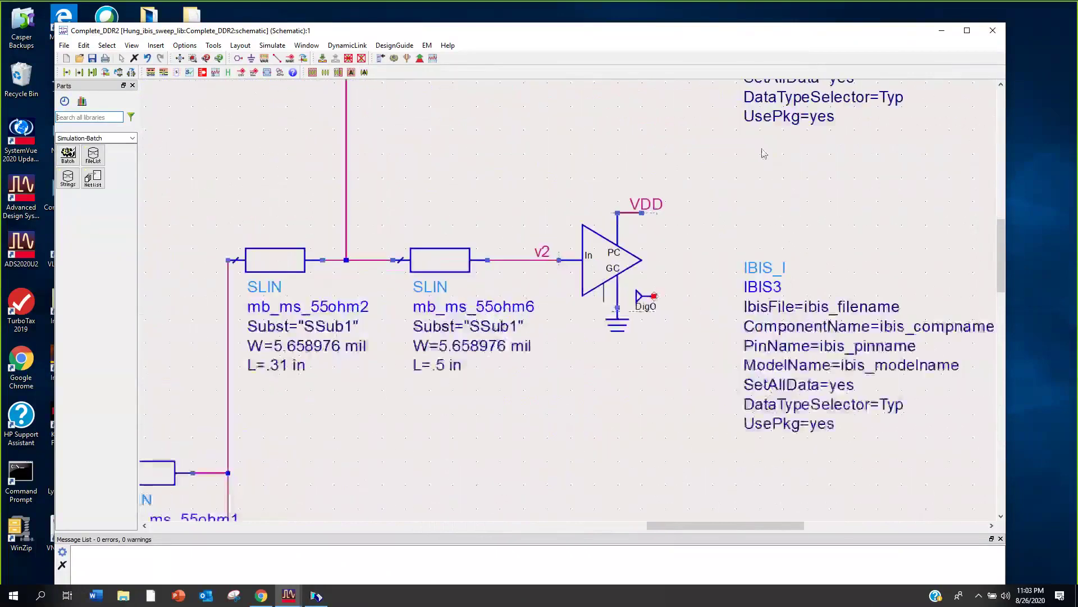
scroll(649, 202, down, 1)
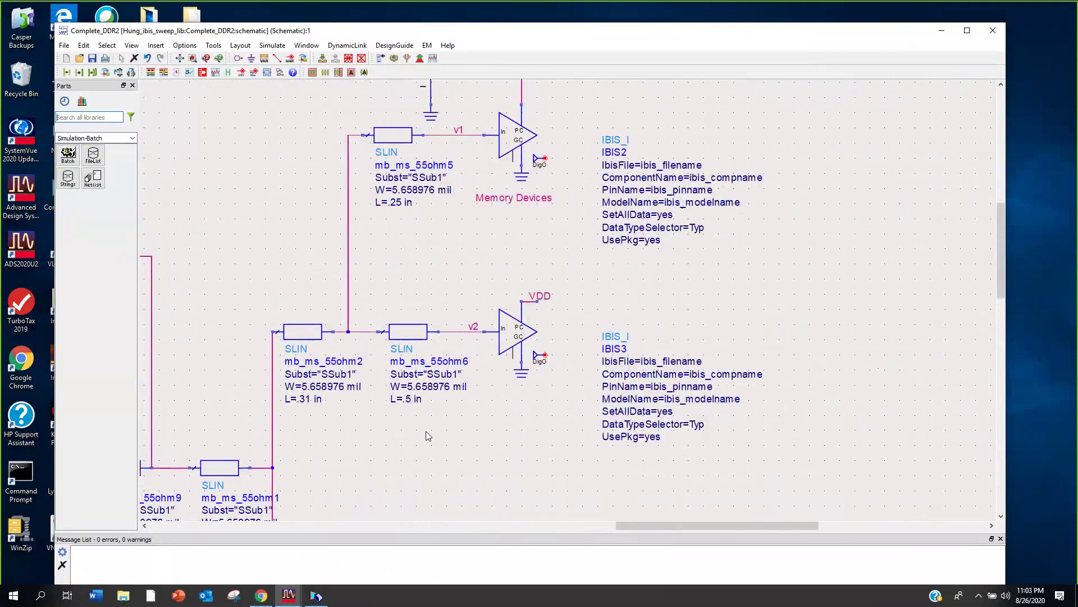
scroll(548, 327, down, 2)
scroll(547, 327, down, 3)
scroll(542, 309, up, 5)
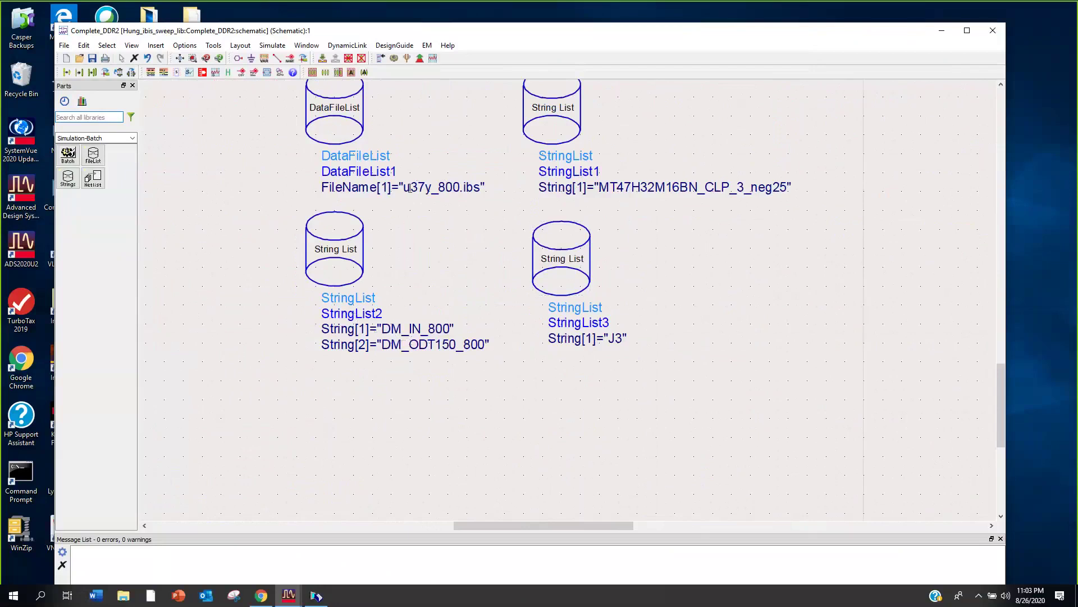
scroll(489, 244, down, 5)
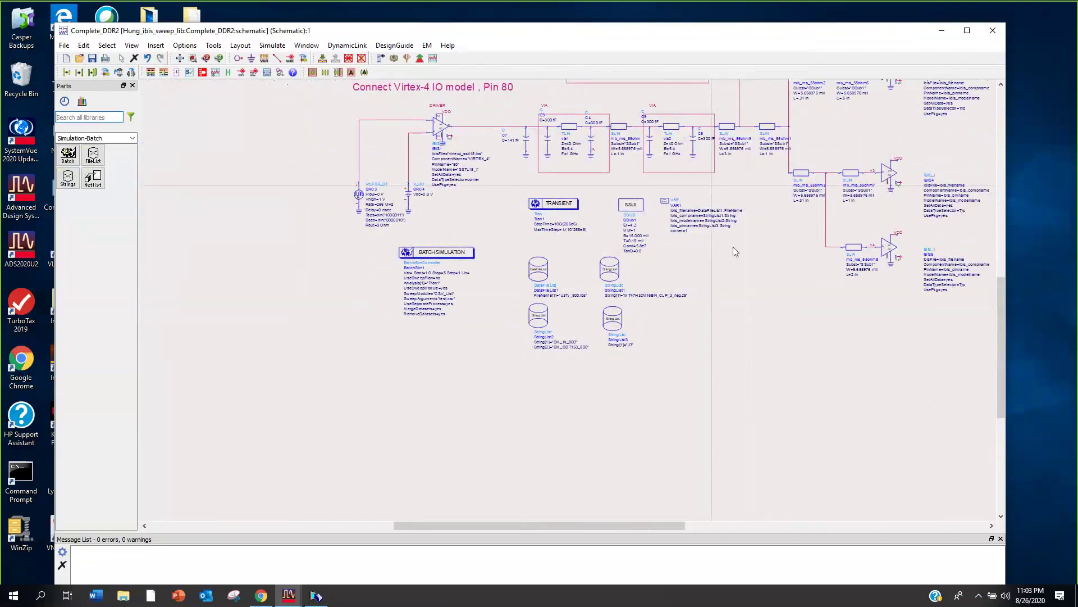
- Open the settings of the IBIS2 memory device and show its alias definitions
scroll(614, 275, down, 3)
scroll(584, 277, up, 3)
scroll(553, 295, up, 2)
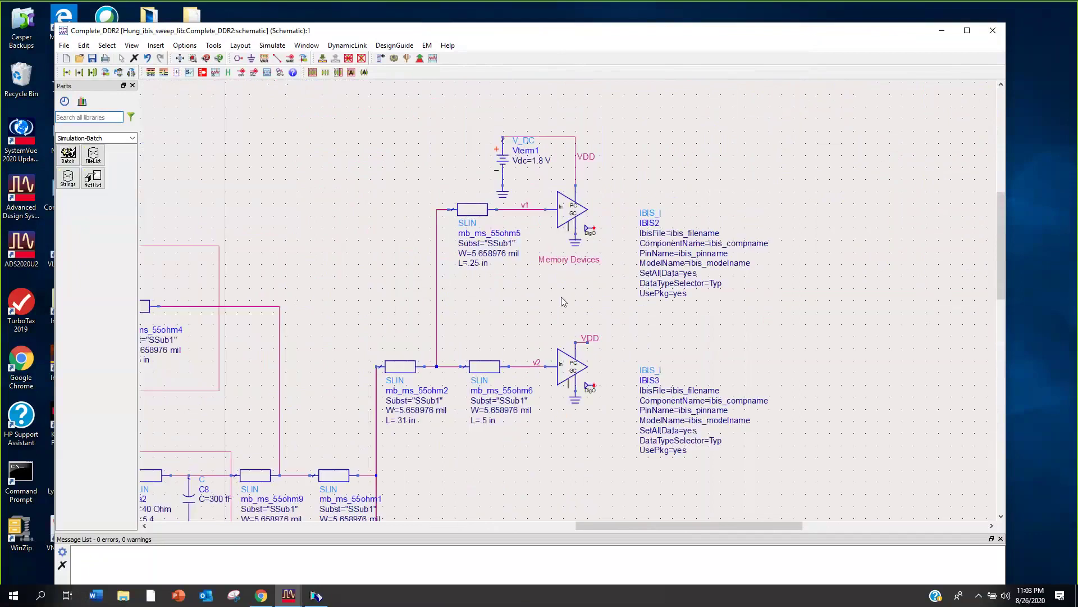
double_click(568, 218)
click(216, 168)
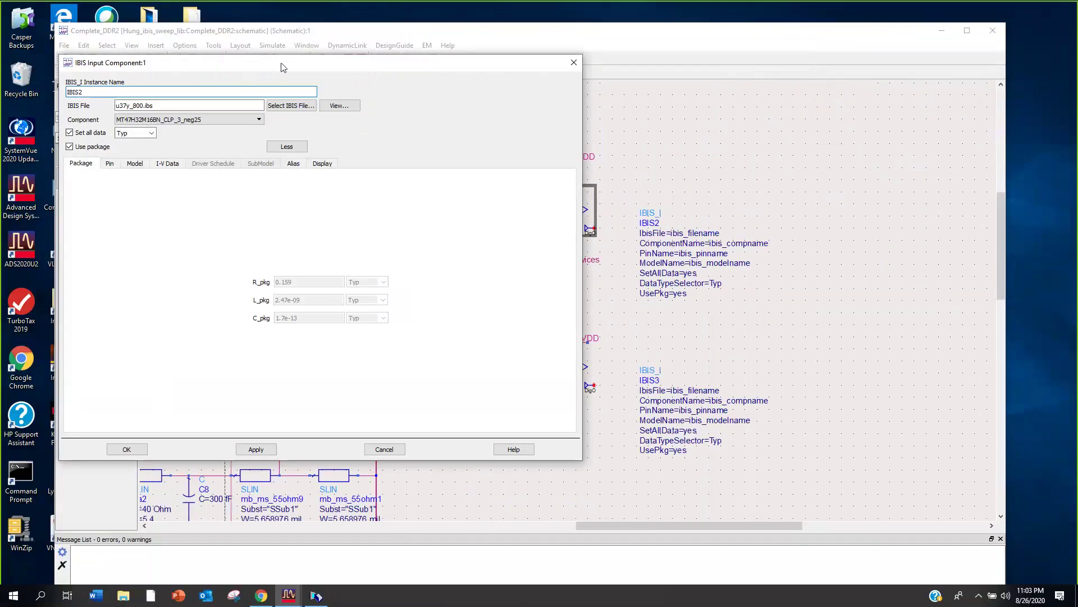
drag(284, 67, 390, 67)
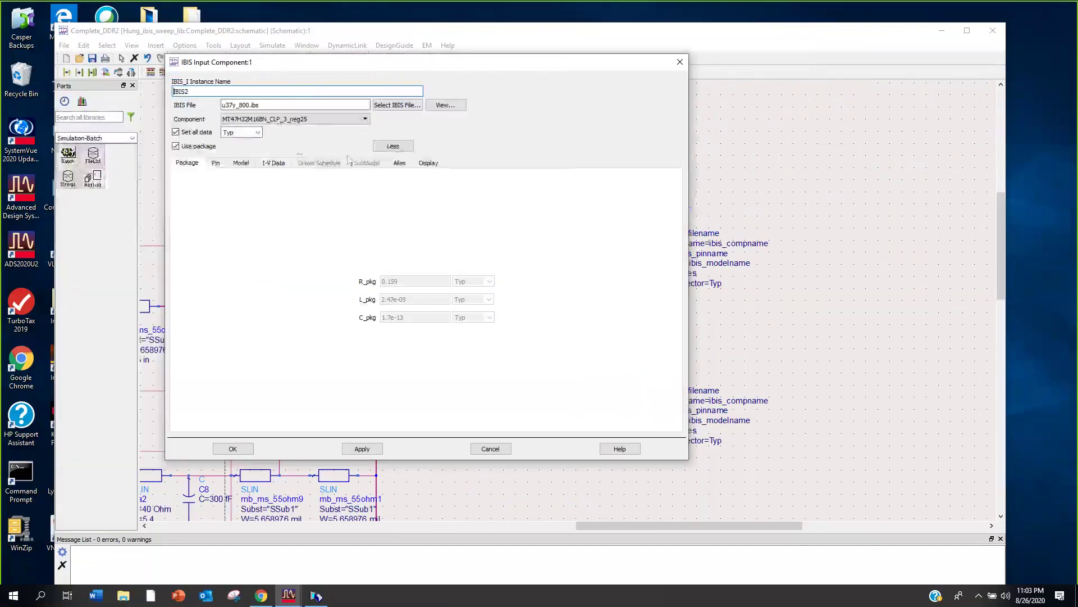
click(402, 164)
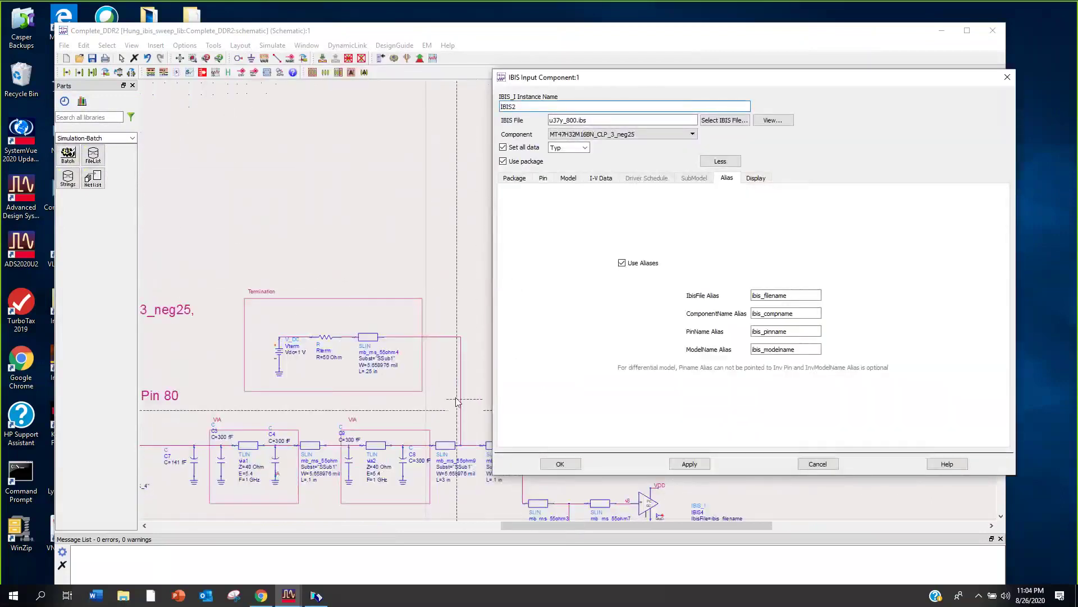
- Compare IBIS2's file, component, pin and model aliases with the VAR1 variables, and close the component settings
scroll(471, 500, down, 2)
scroll(470, 500, up, 1)
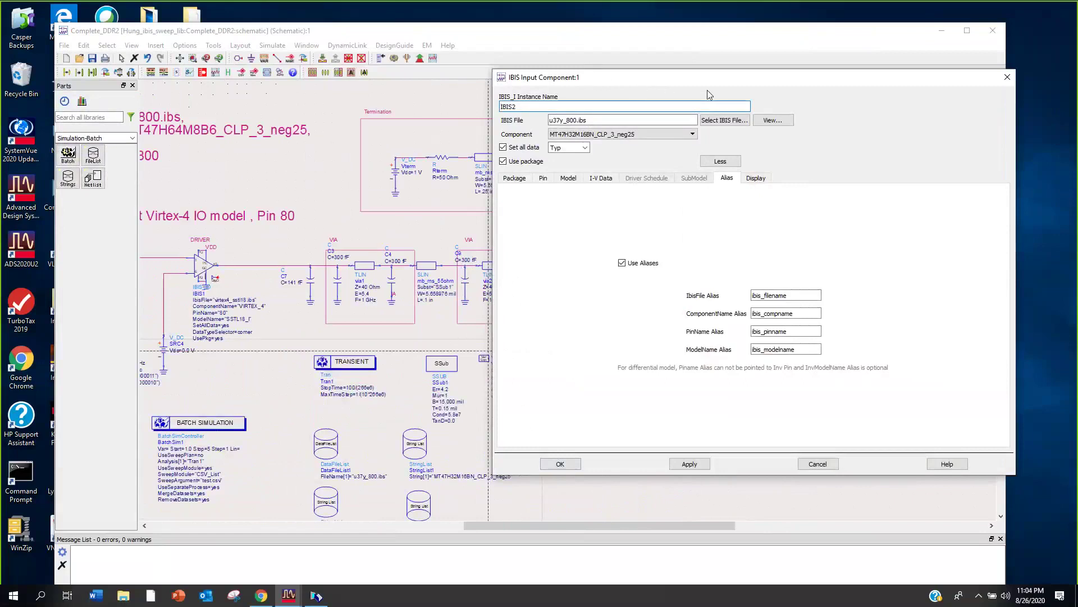
scroll(553, 283, up, 2)
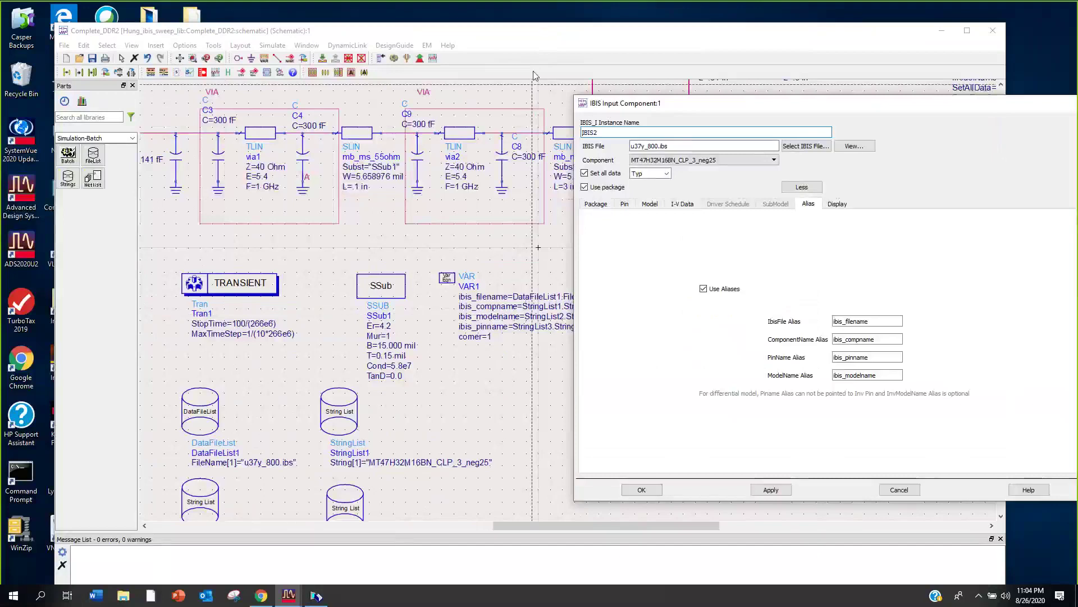
click(517, 257)
scroll(517, 257, right, 3)
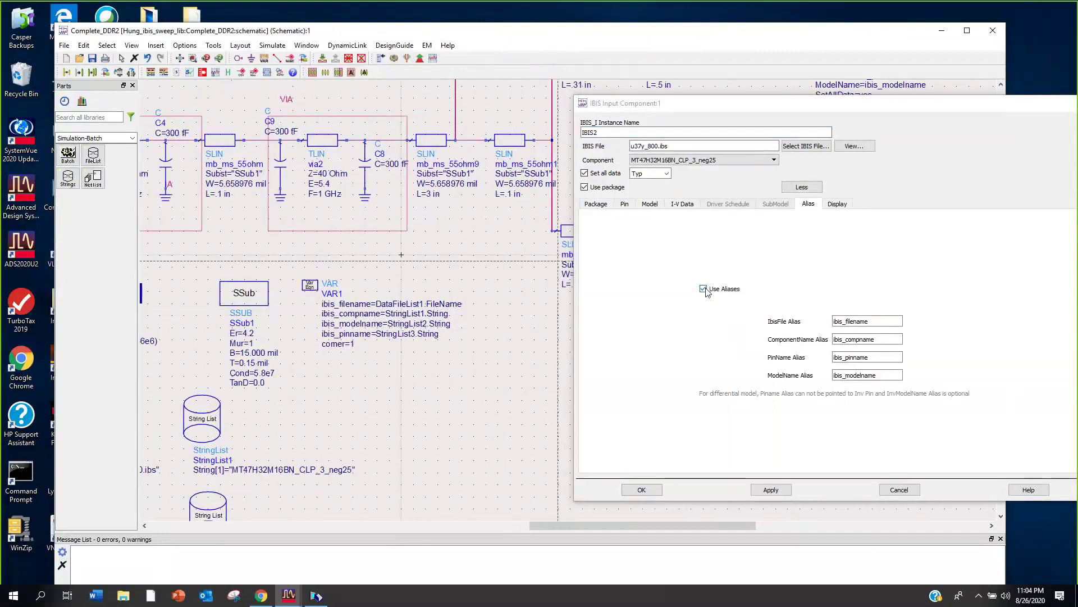
click(877, 321)
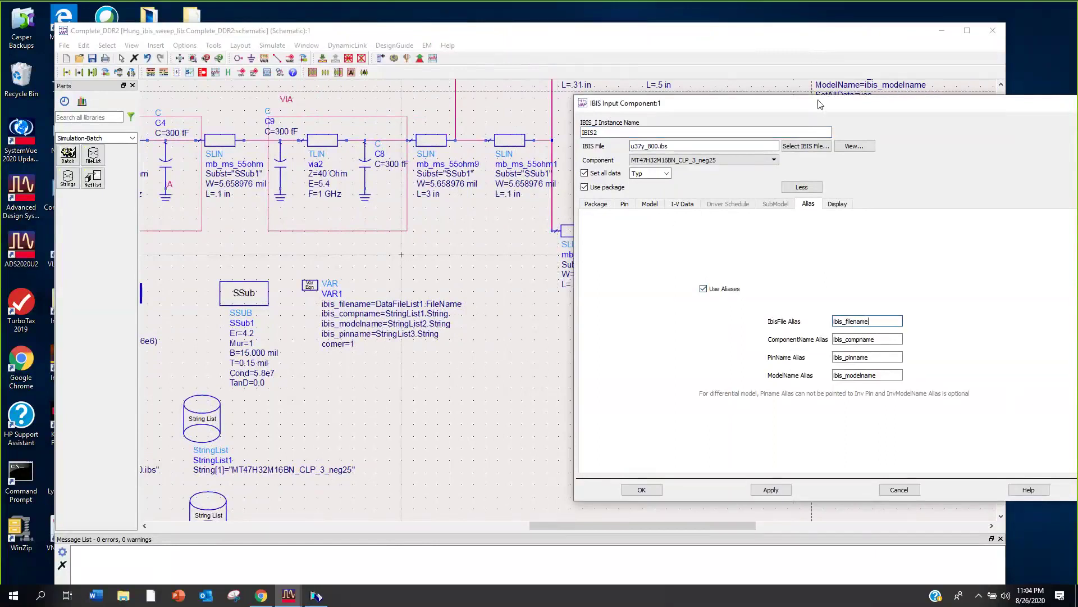
drag(618, 103, 359, 65)
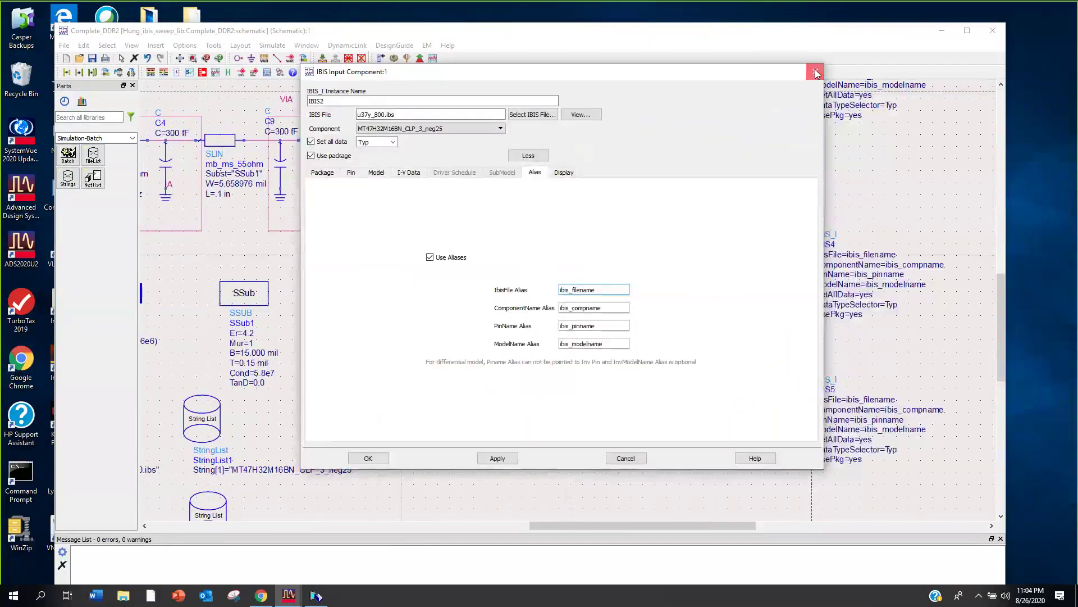
click(371, 454)
- Open the BatchSim1 controller's settings and review the module choices for its sweep module
scroll(464, 358, down, 3)
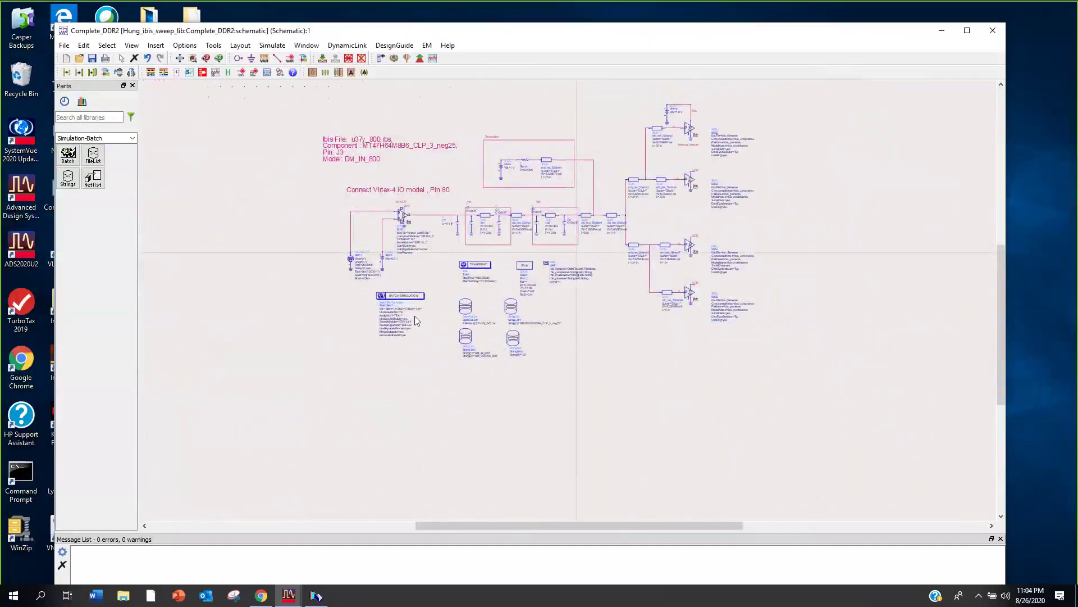
scroll(414, 316, up, 3)
scroll(573, 275, up, 2)
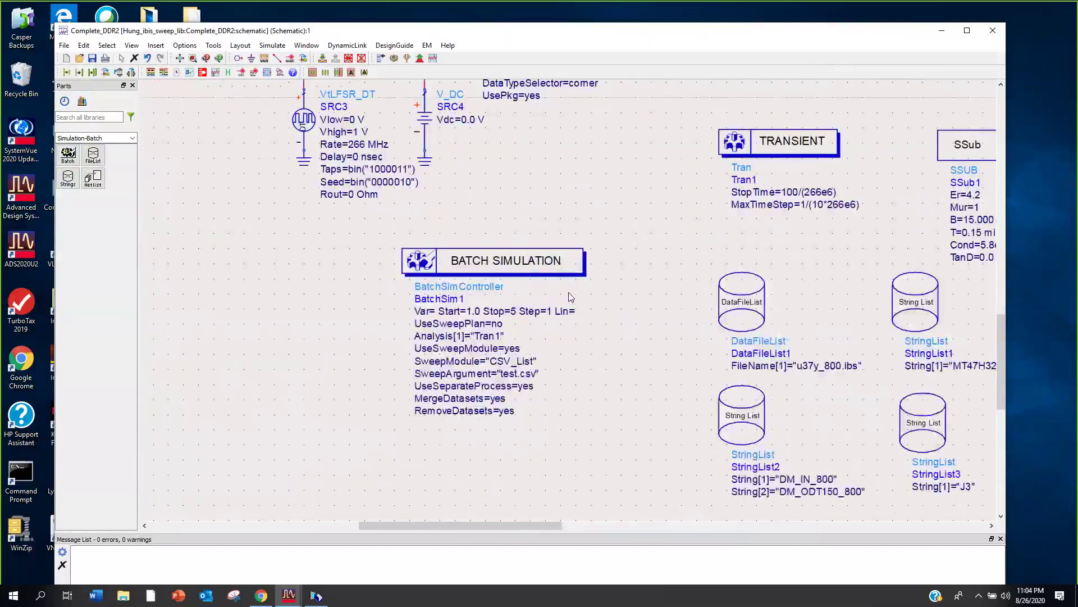
scroll(560, 305, up, 1)
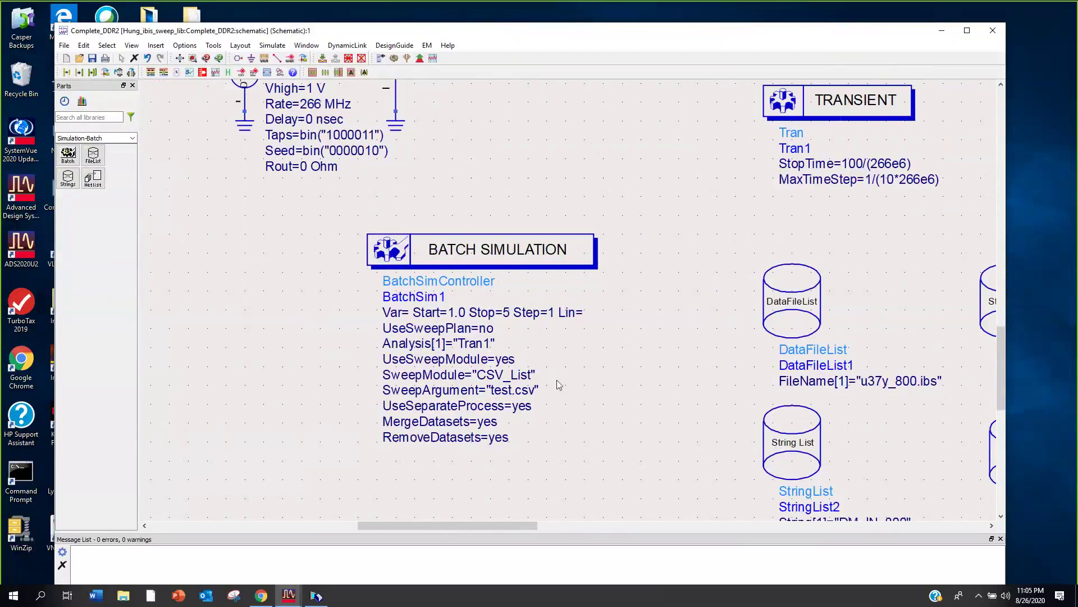
double_click(494, 251)
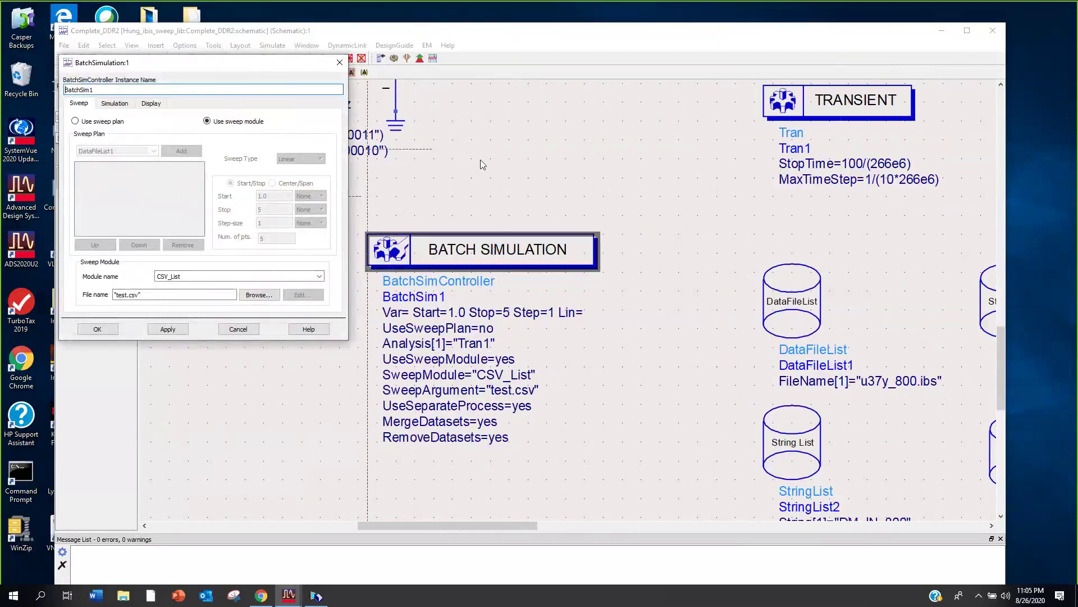
click(435, 218)
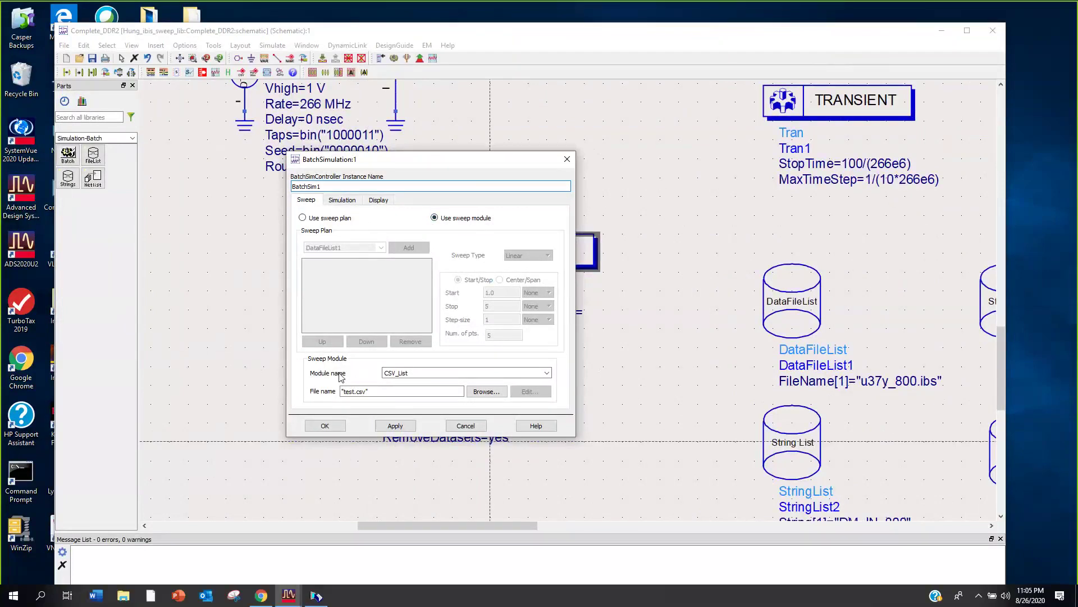
click(546, 374)
click(547, 374)
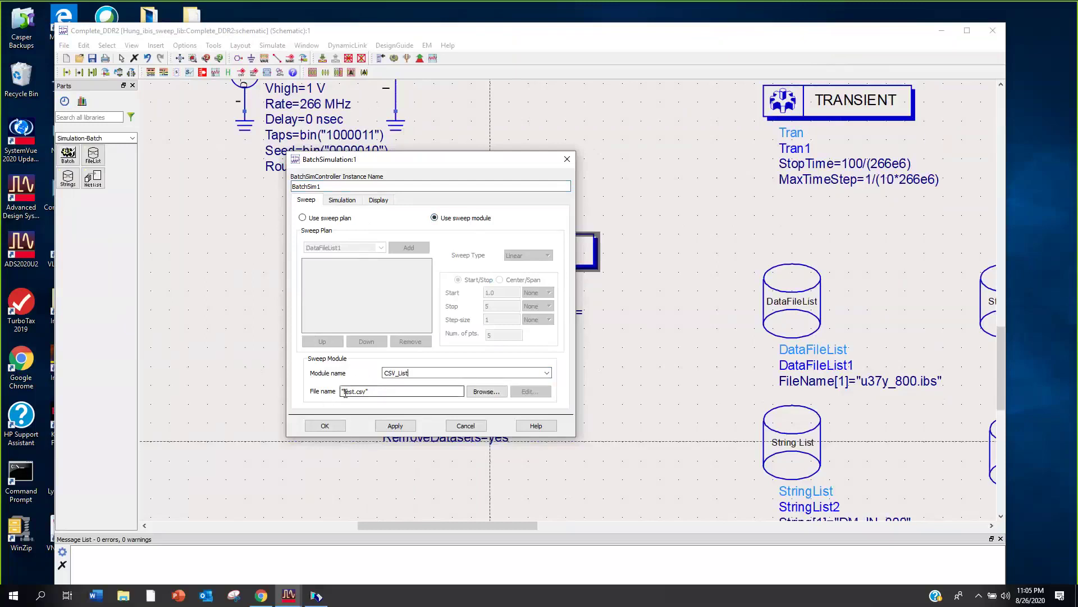
- Pick test.csv from the data folder as the CSV_List sweep file, review its sweep columns and rows, and close the batch settings
click(479, 391)
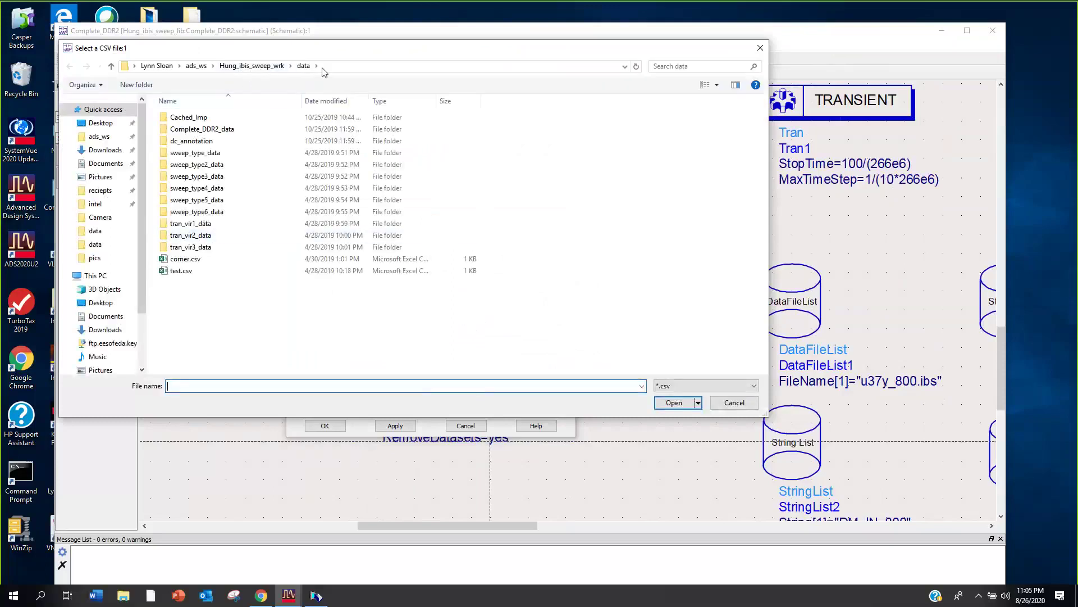
click(186, 272)
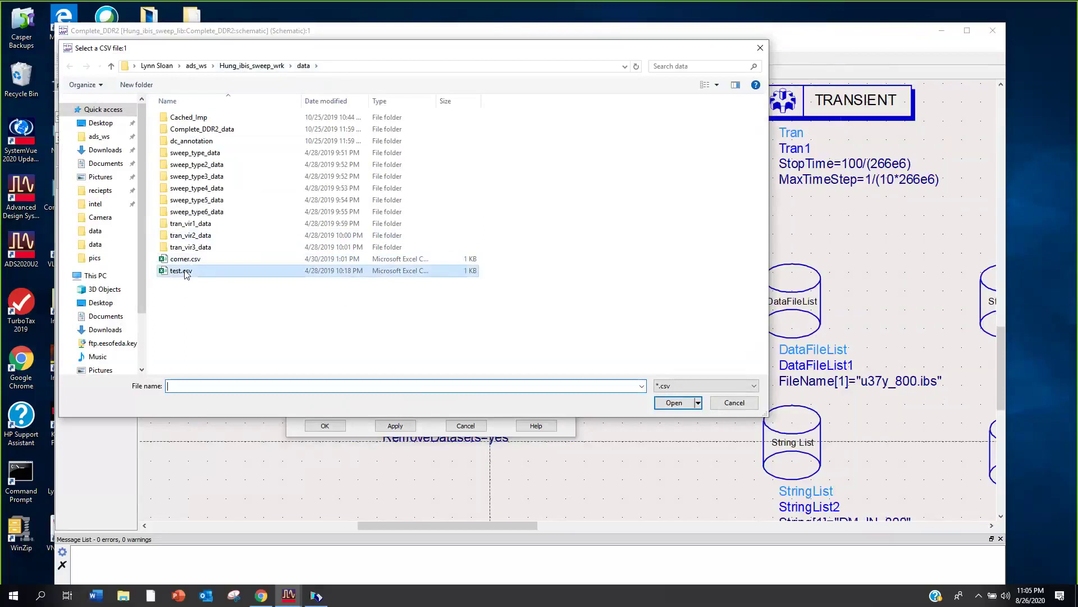
click(674, 403)
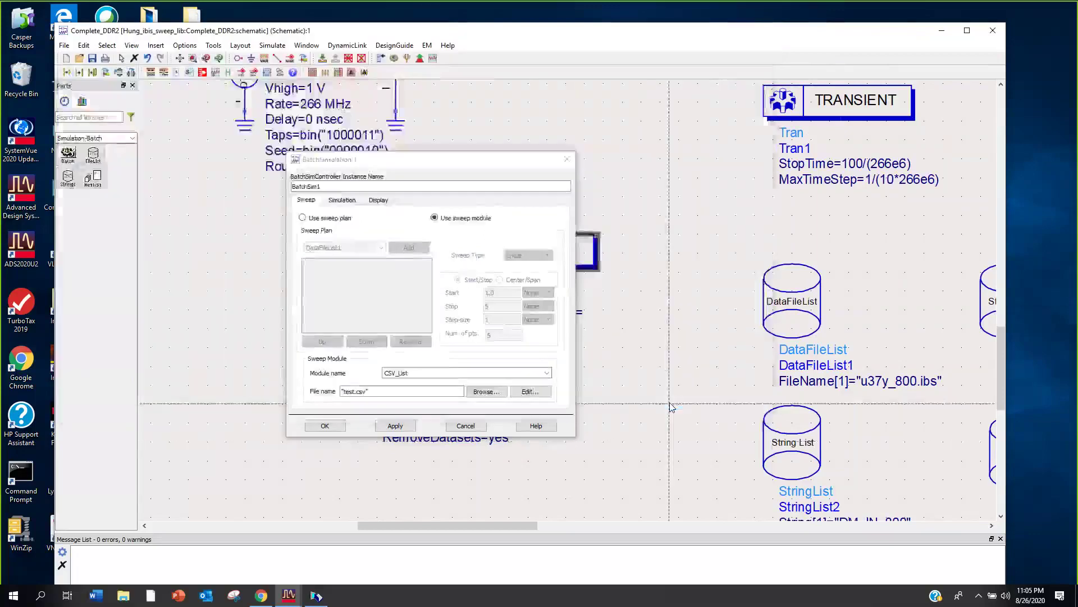
click(530, 391)
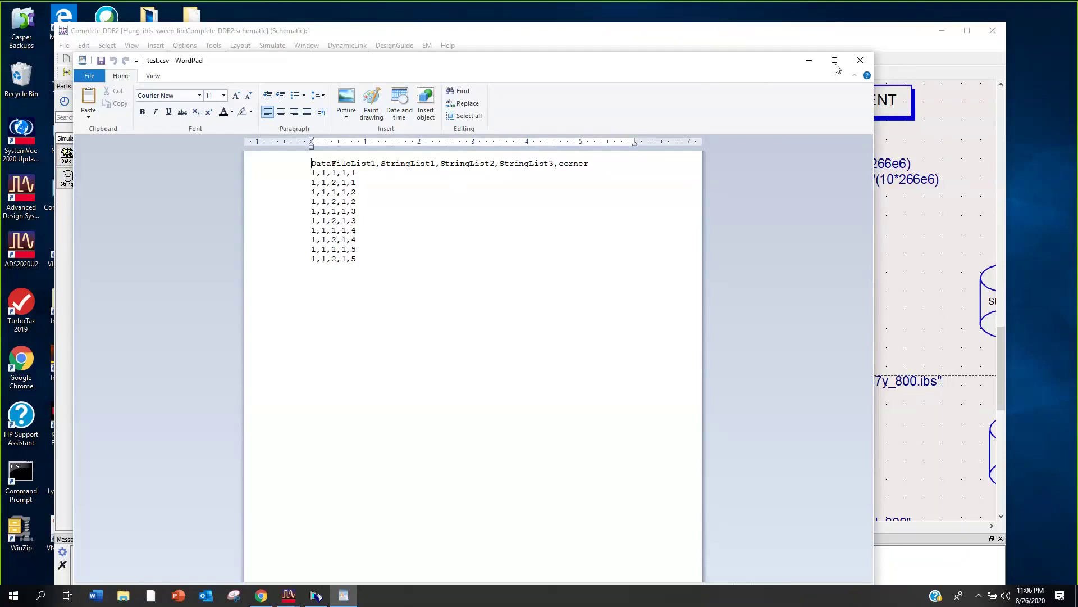
click(862, 63)
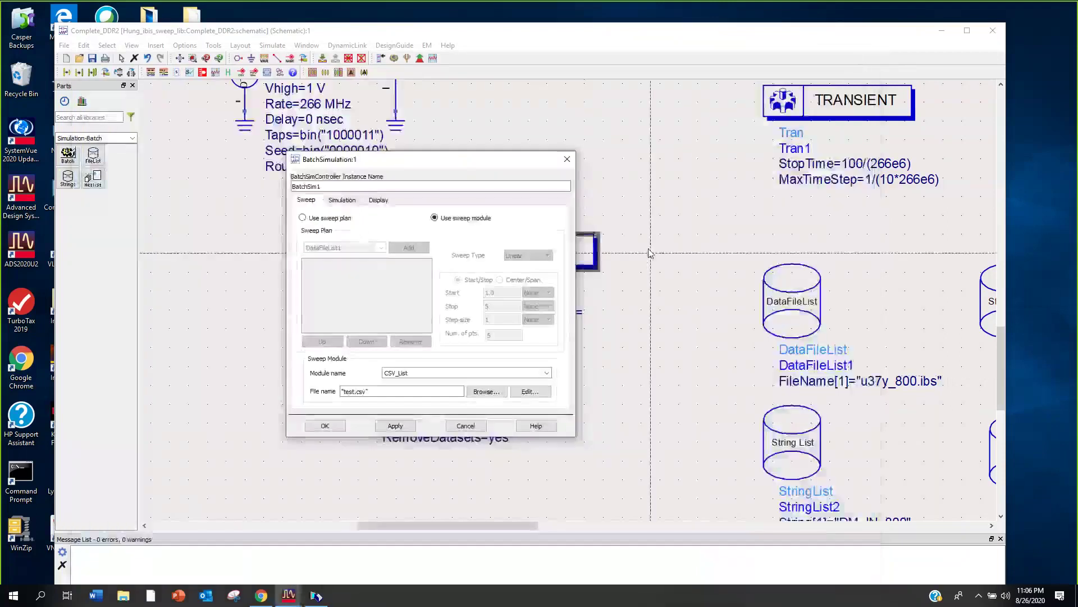
click(565, 160)
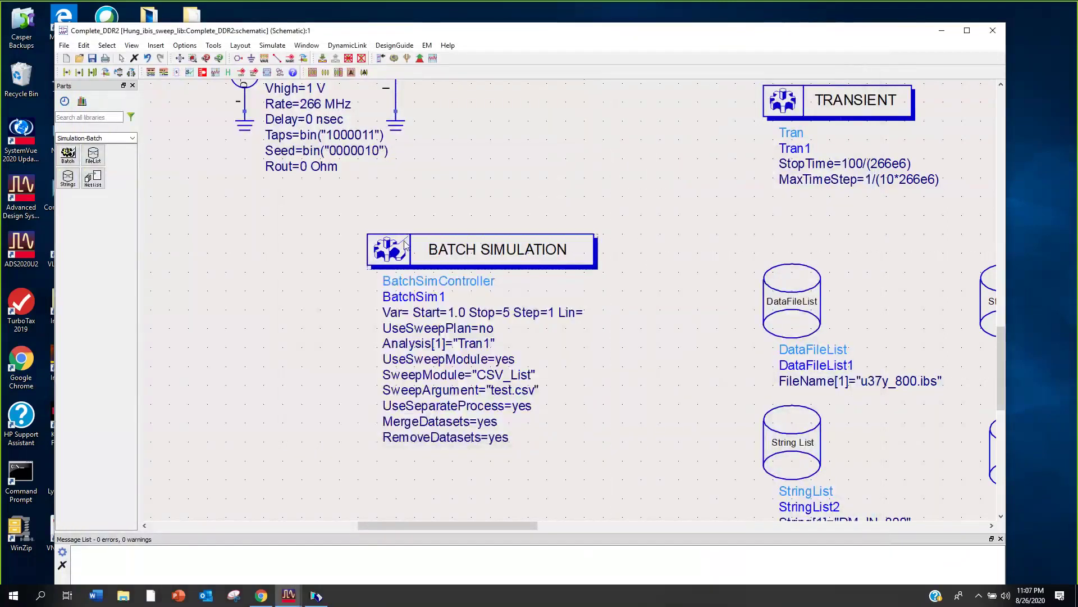
- Open the IBIS1 driver's settings, review the data corner options, and set the all-data selector to the variable corner
scroll(561, 302, down, 2)
scroll(561, 302, down, 3)
scroll(574, 301, up, 1)
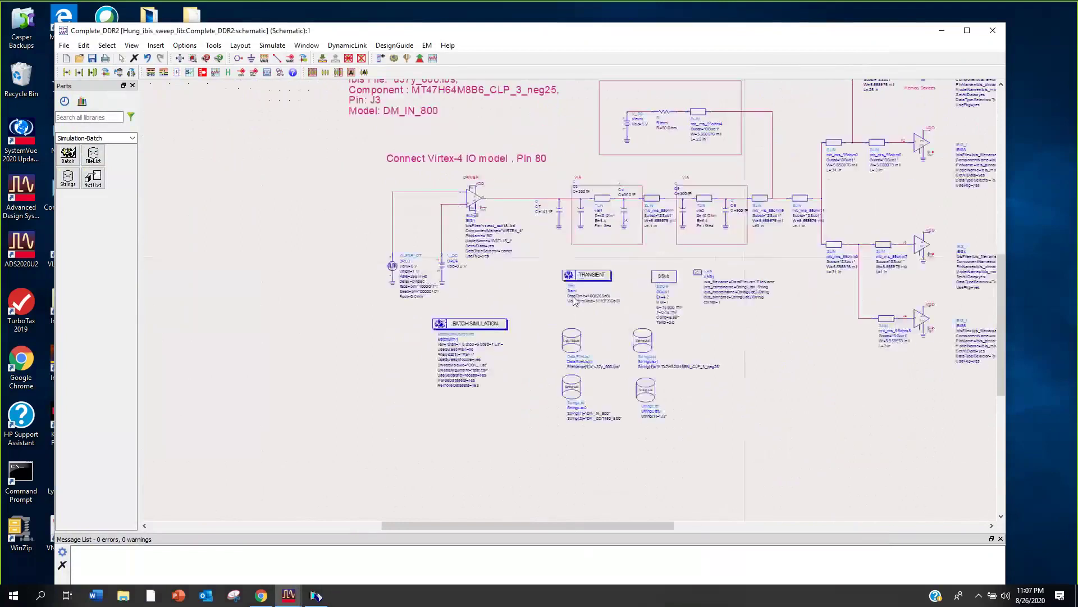
double_click(474, 201)
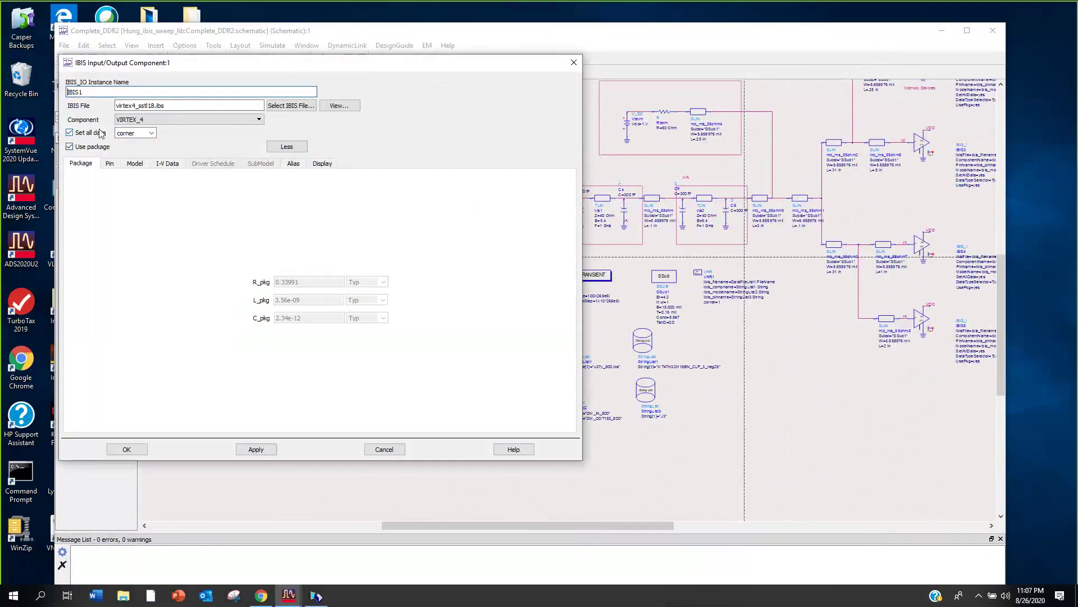
click(152, 133)
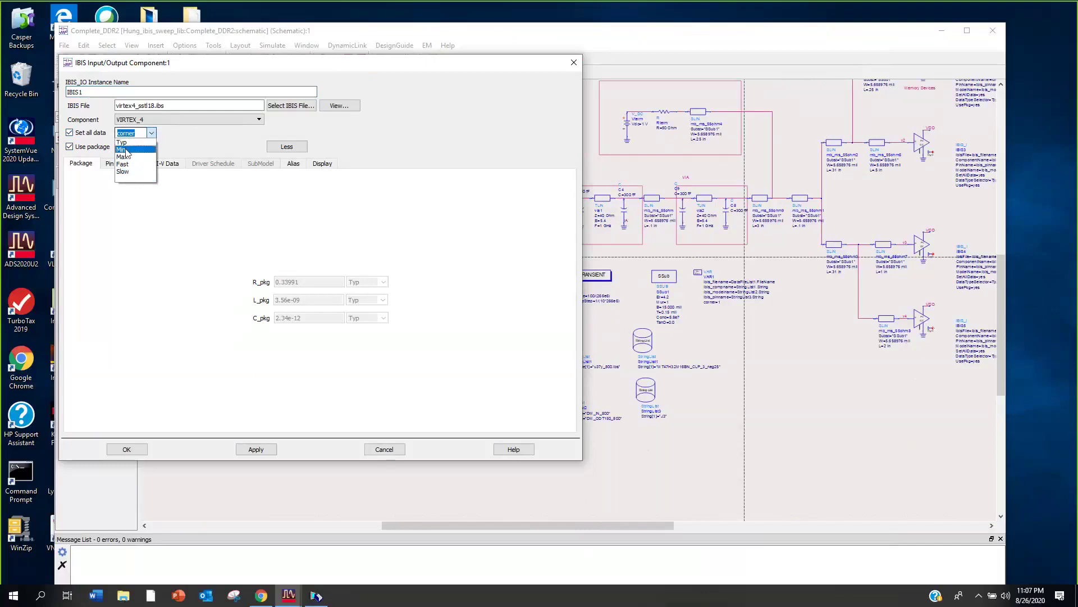
click(133, 179)
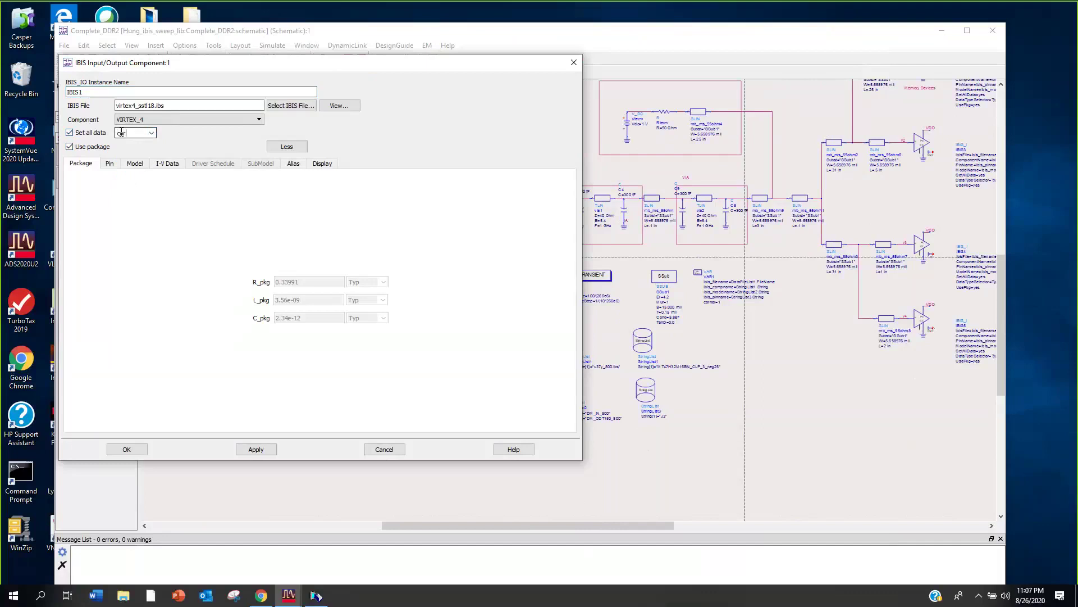
text(corner)
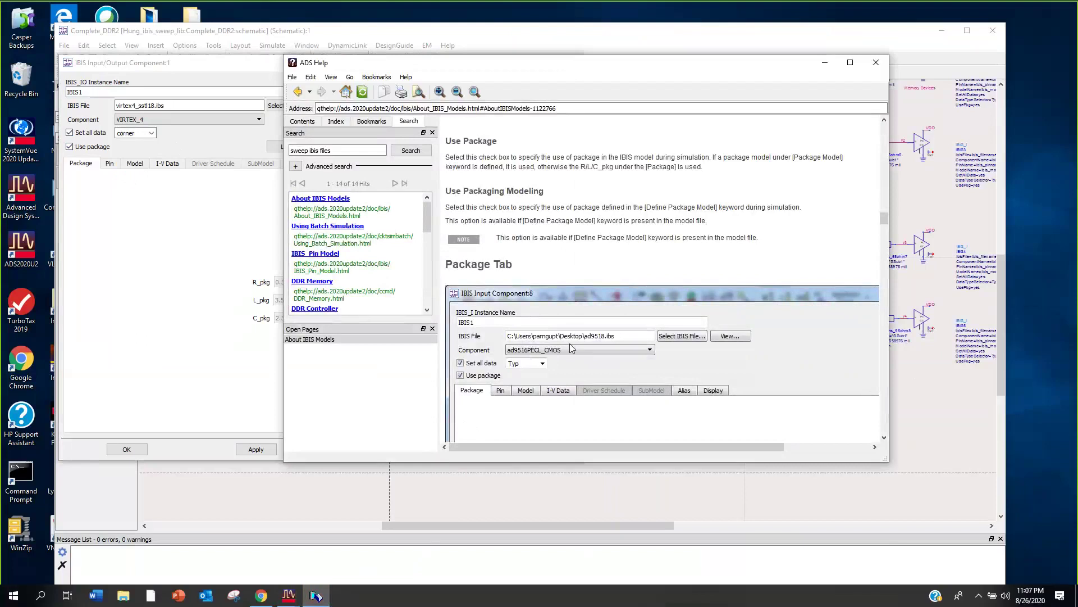
- Review the help page's explanations of the IBIS file, component, Set all data, and Fast and Slow corner settings
scroll(572, 347, down, 5)
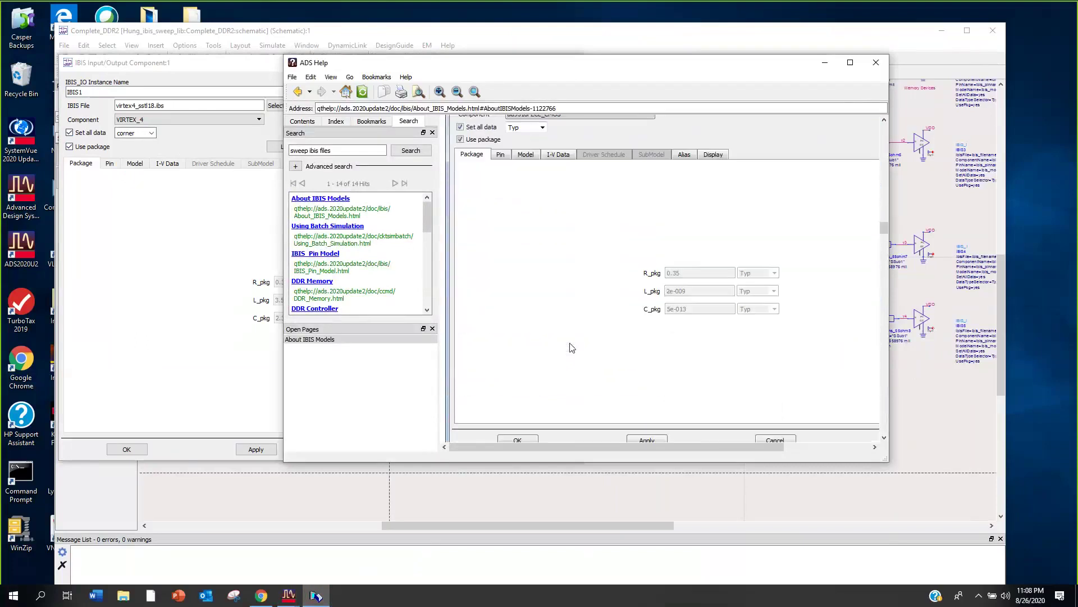
scroll(572, 347, up, 5)
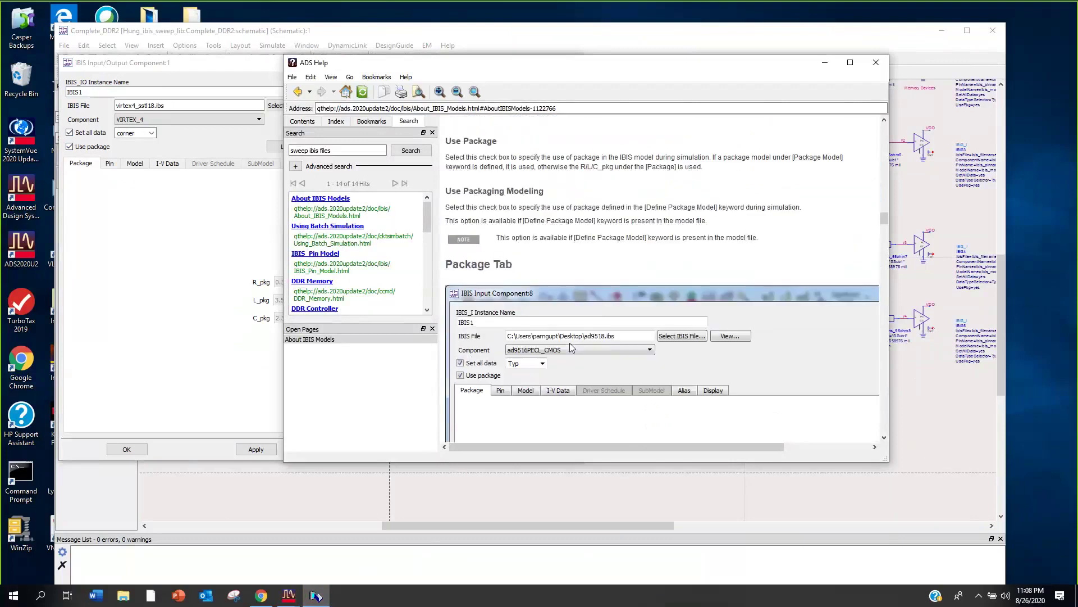
scroll(571, 347, up, 9)
scroll(572, 347, down, 3)
scroll(572, 347, up, 3)
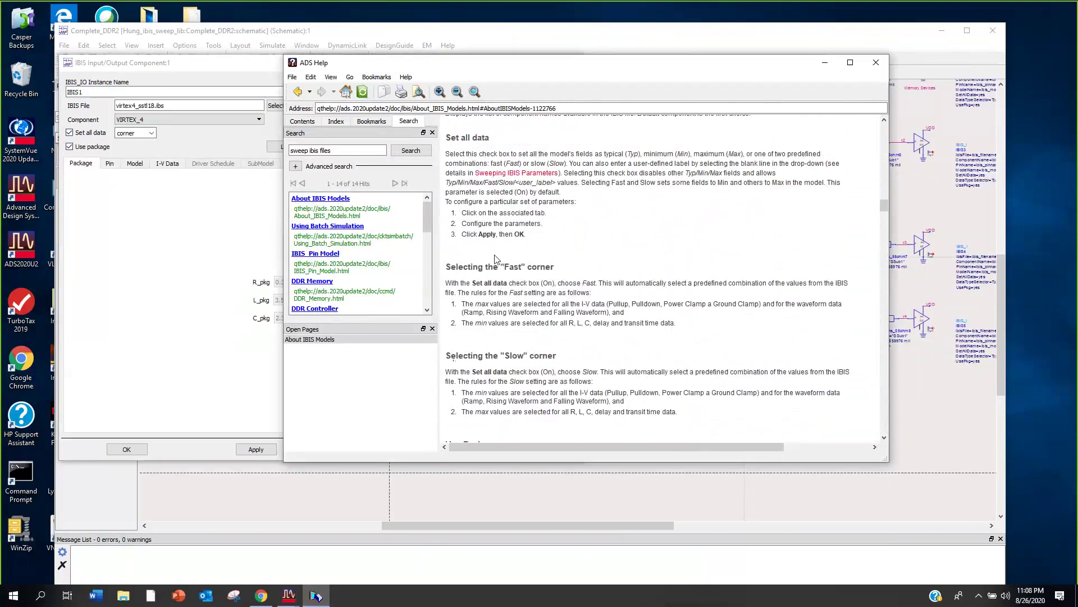
scroll(495, 259, up, 5)
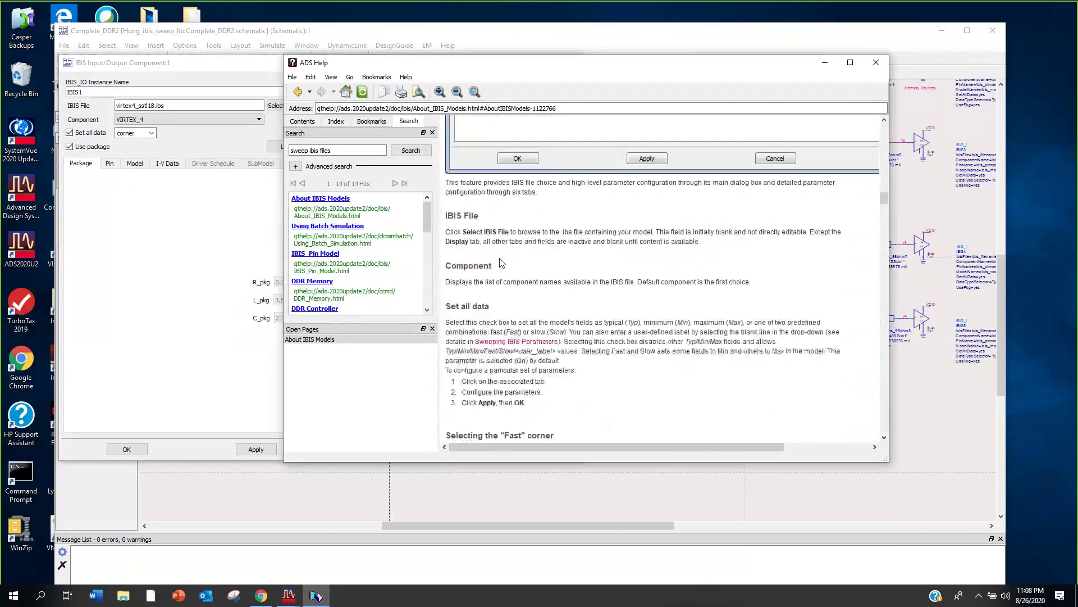
scroll(502, 263, up, 5)
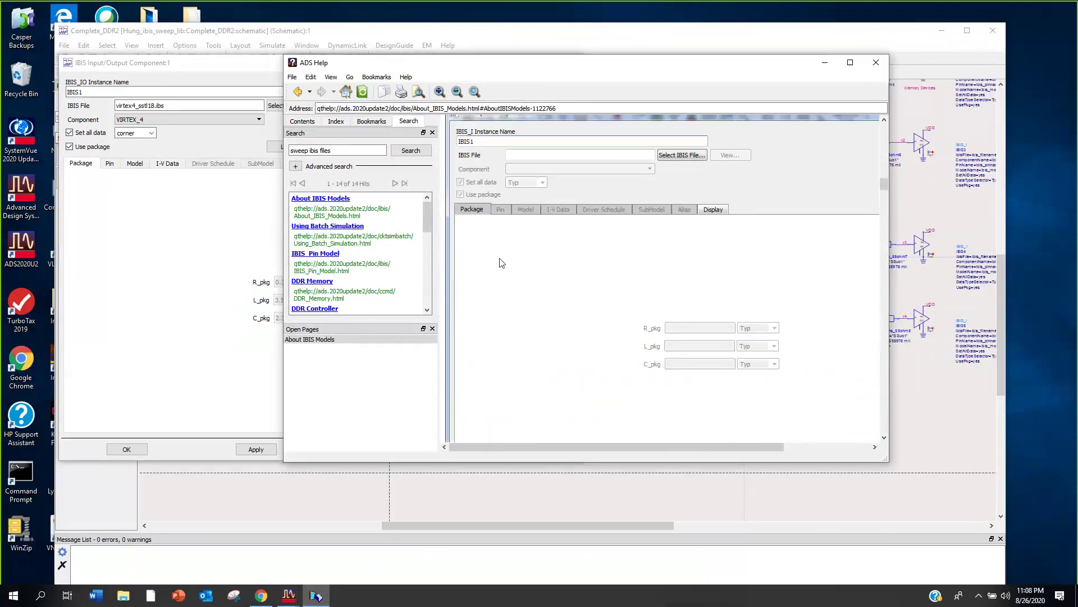
- Look through the help page's Package, Pin, Model, I-V Data, Driver Schedule, SubModel and Alias sections
scroll(501, 263, down, 10)
scroll(501, 263, down, 10)
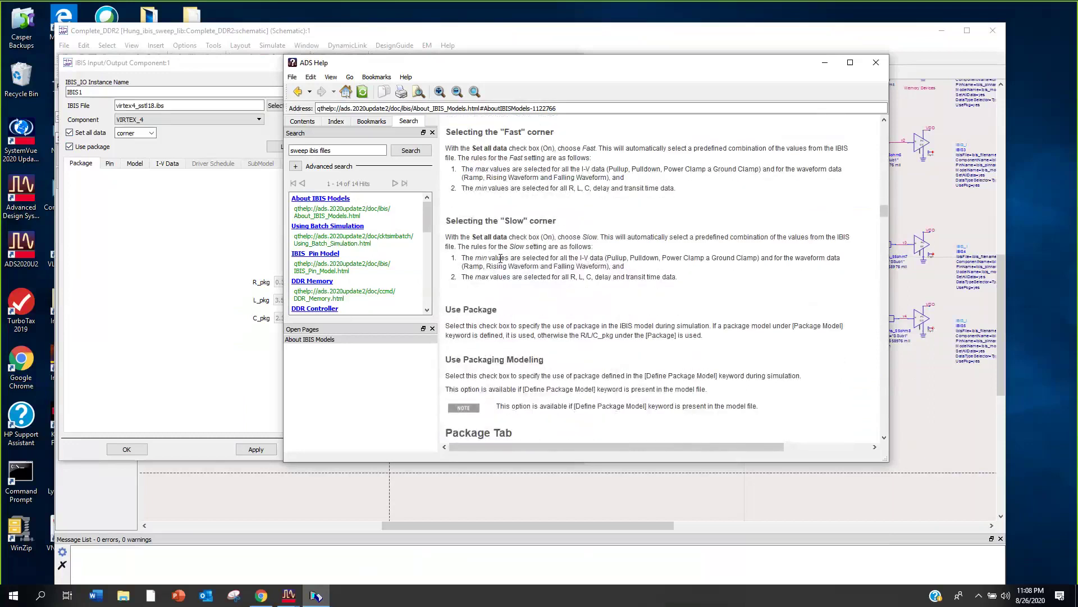
scroll(500, 257, down, 15)
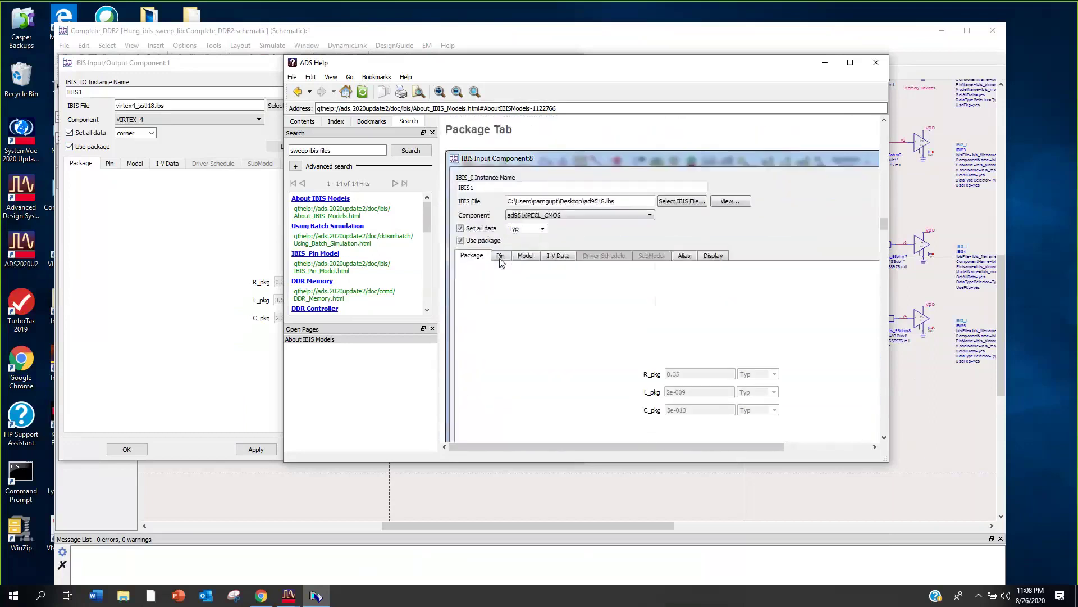
scroll(502, 263, down, 15)
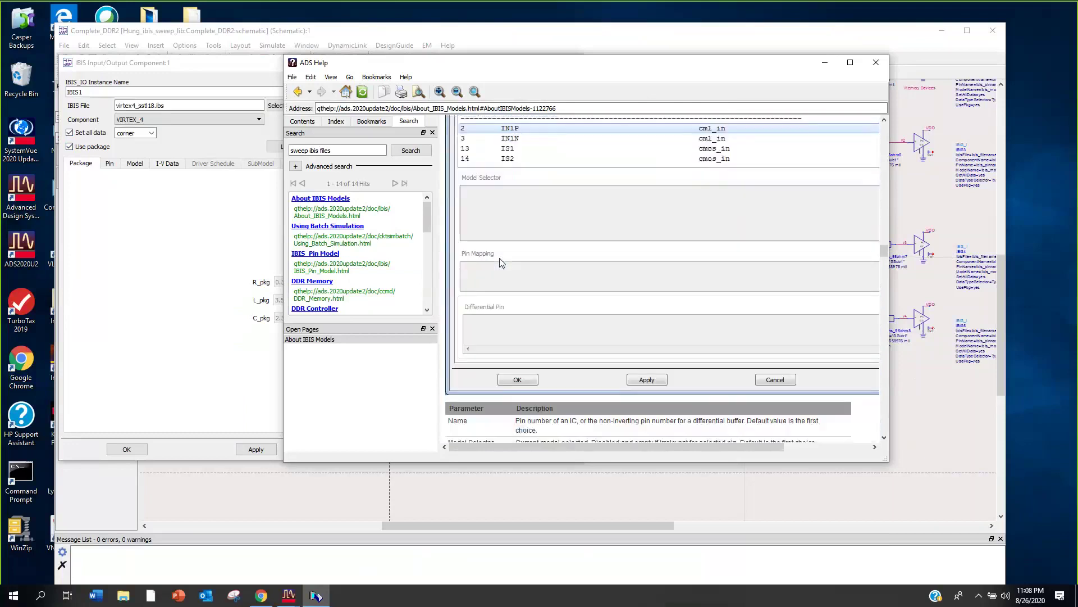
scroll(502, 262, down, 15)
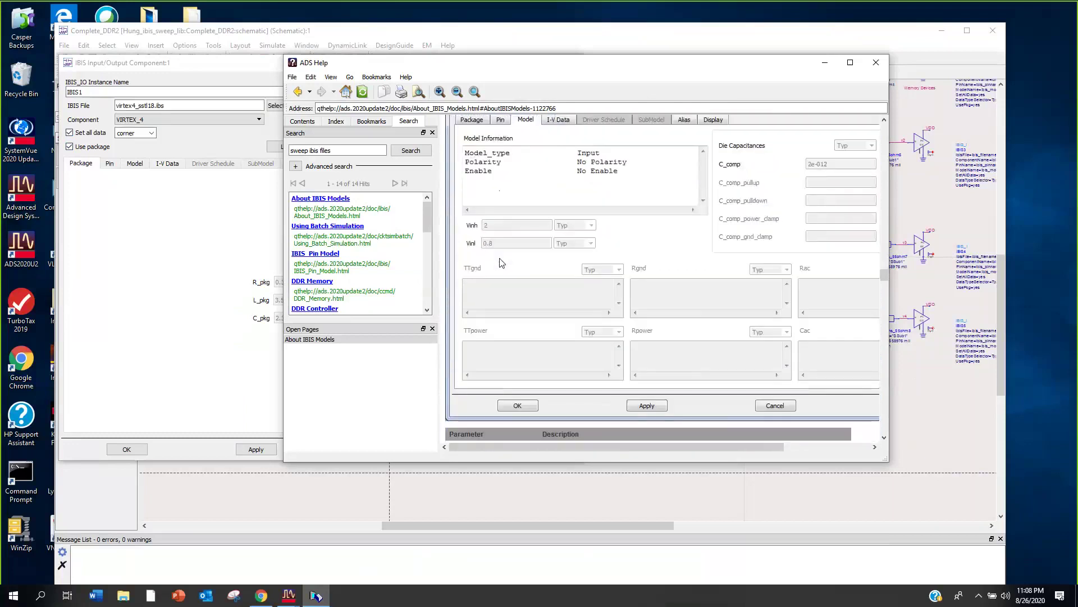
scroll(501, 262, down, 15)
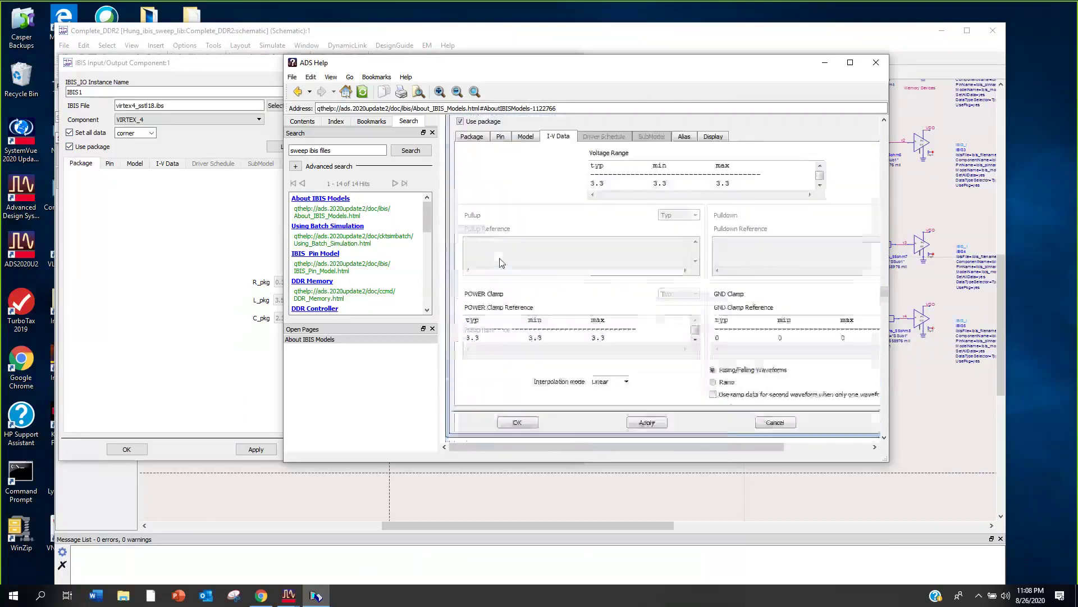
scroll(501, 262, down, 15)
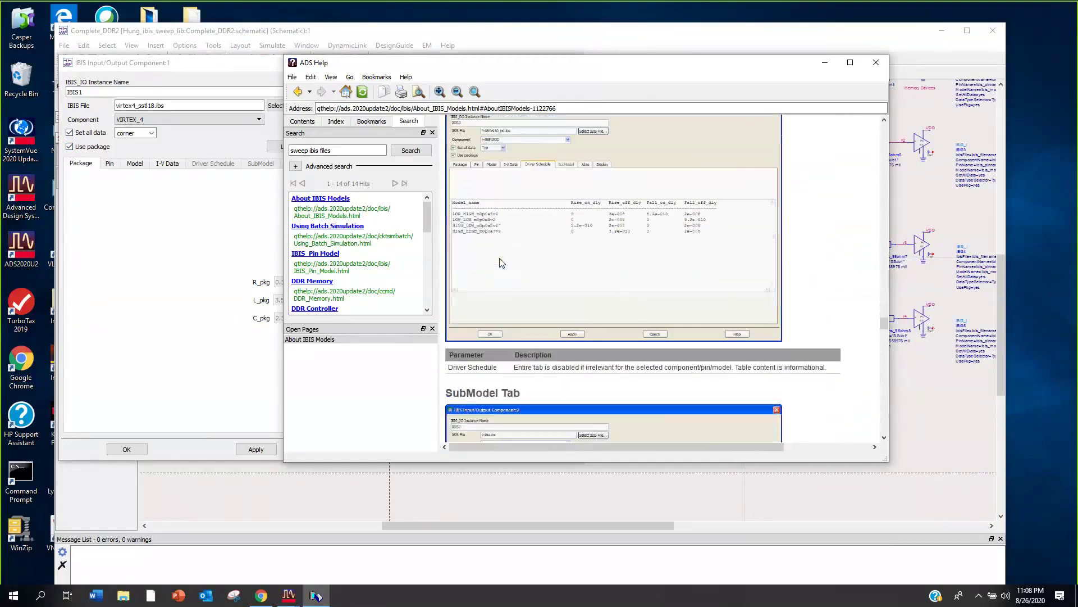
scroll(501, 262, down, 8)
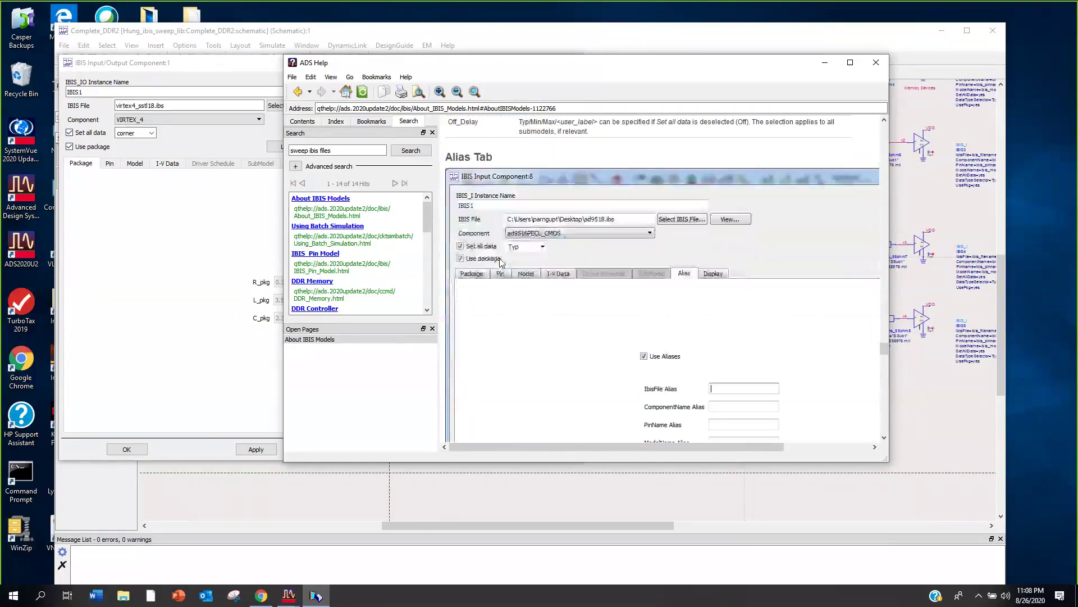
scroll(502, 263, down, 8)
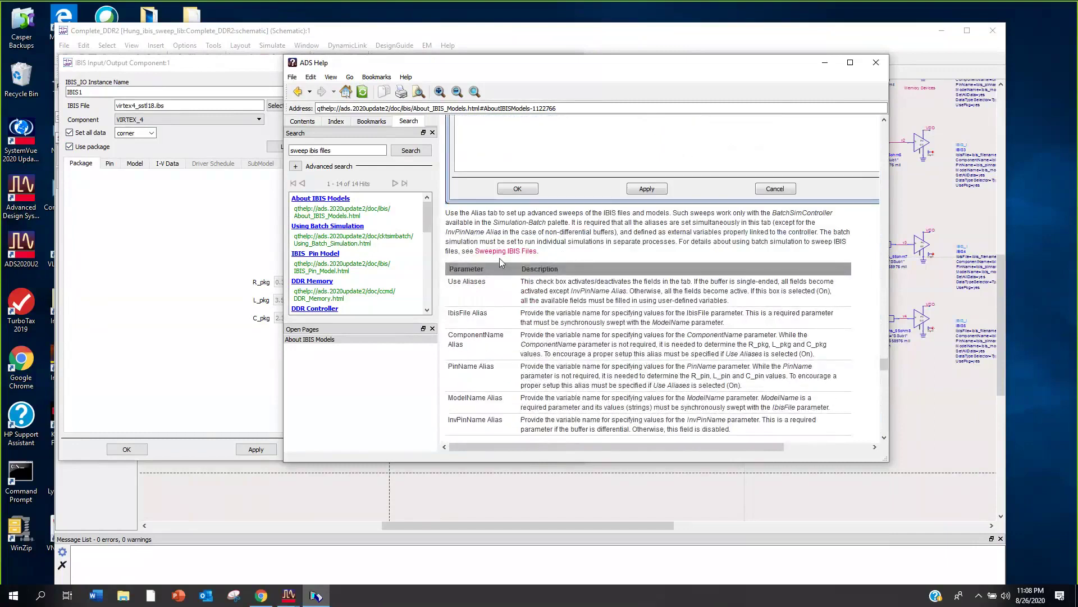
- Find the Sweeping IBIS Parameters section in the help page and read how variables are passed to the Type parameters
scroll(504, 292, down, 3)
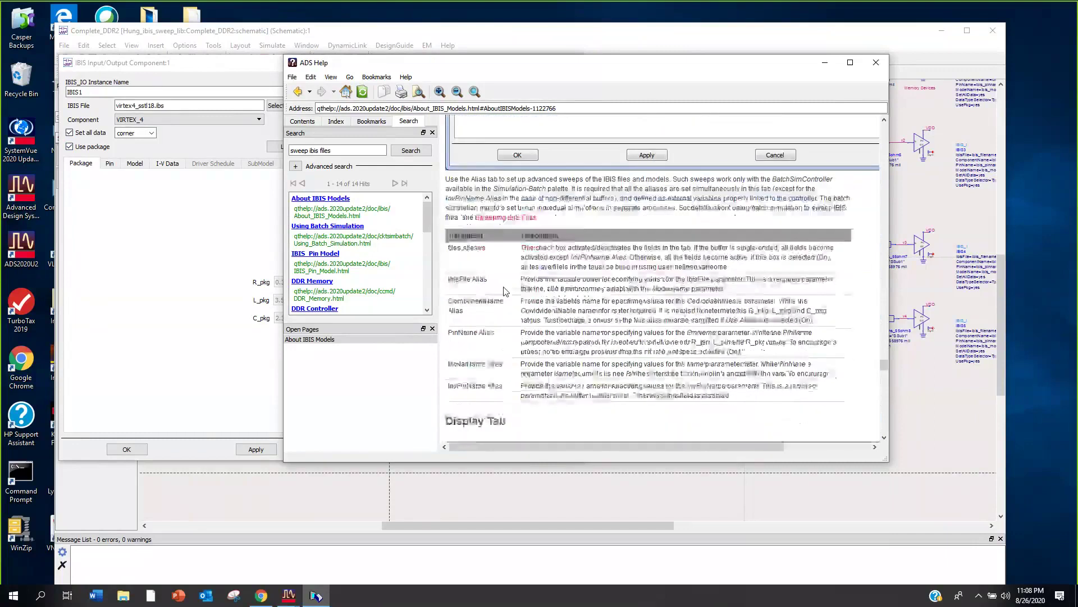
scroll(504, 291, down, 10)
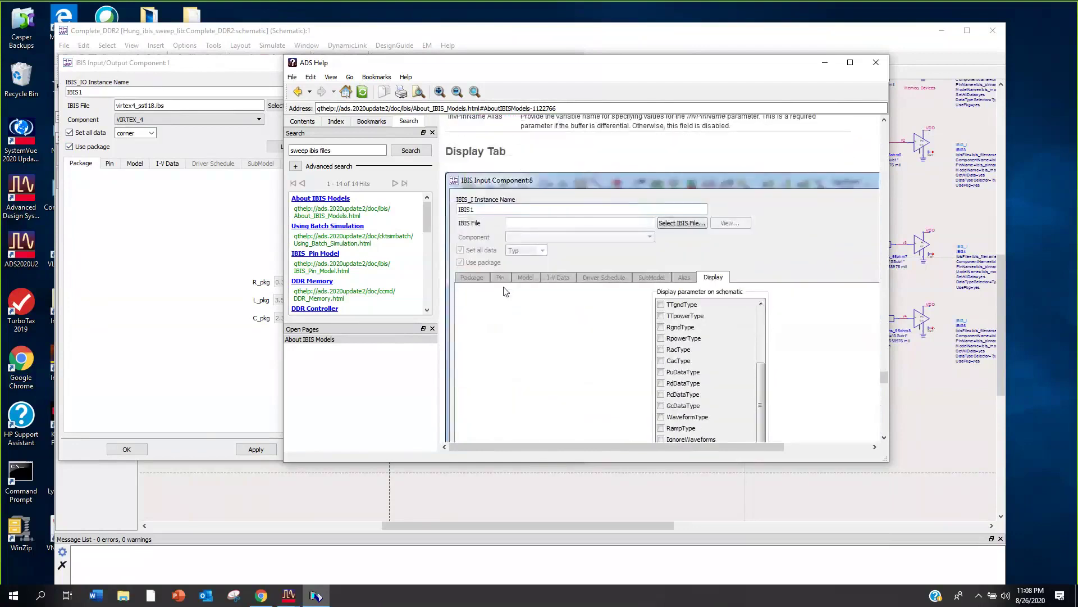
scroll(504, 291, down, 7)
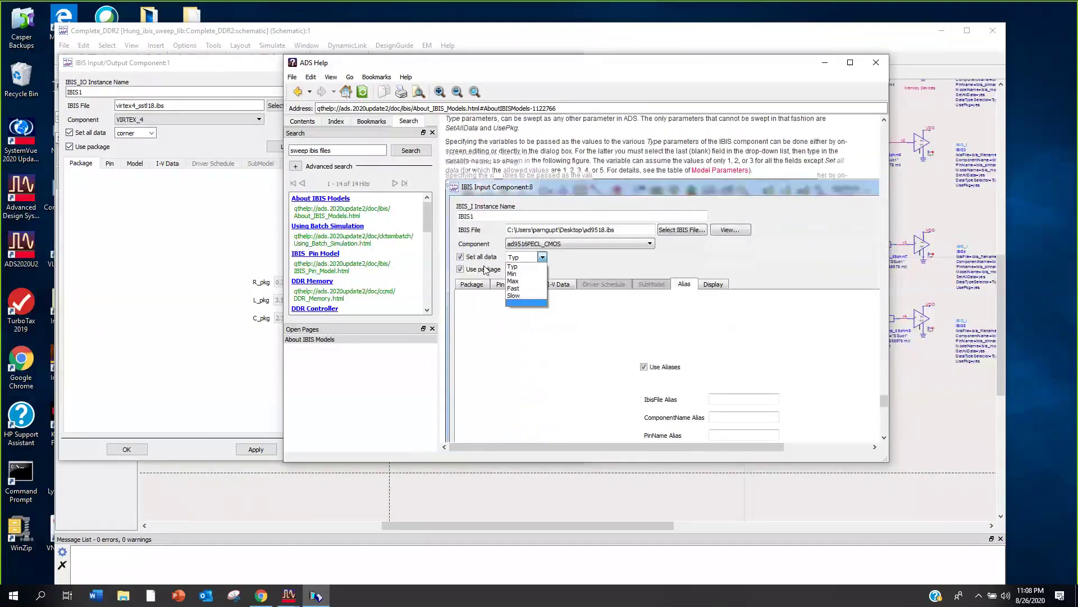
scroll(486, 270, up, 1)
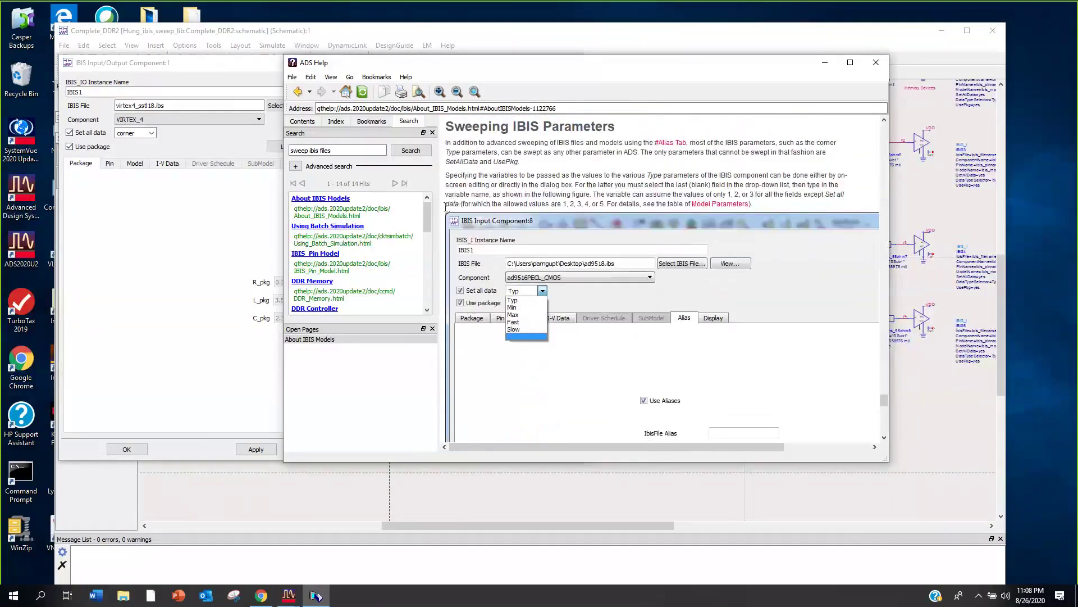
key(ctrl+a)
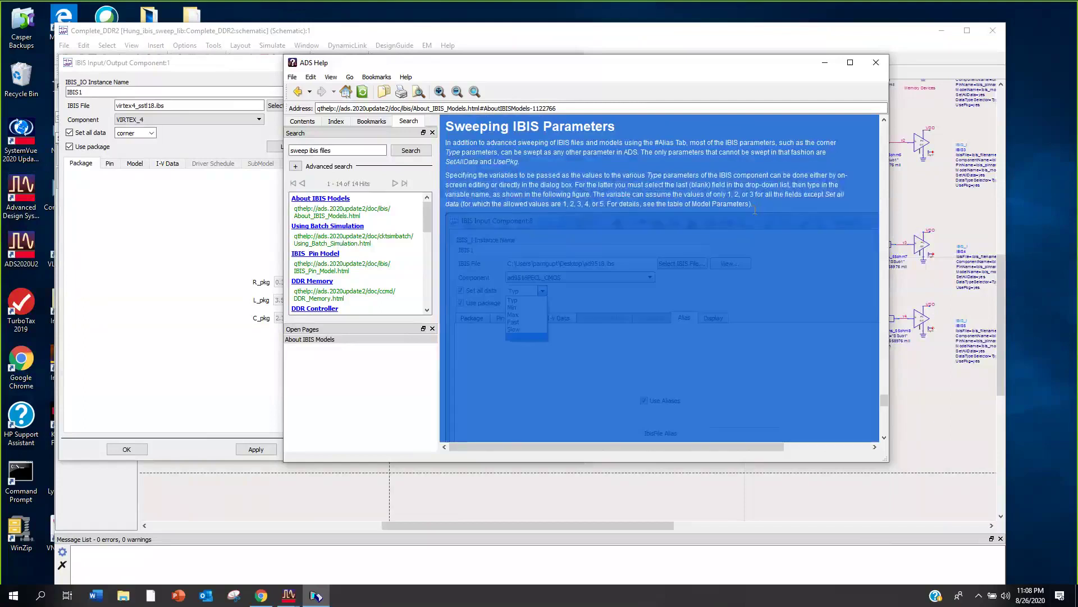
click(755, 210)
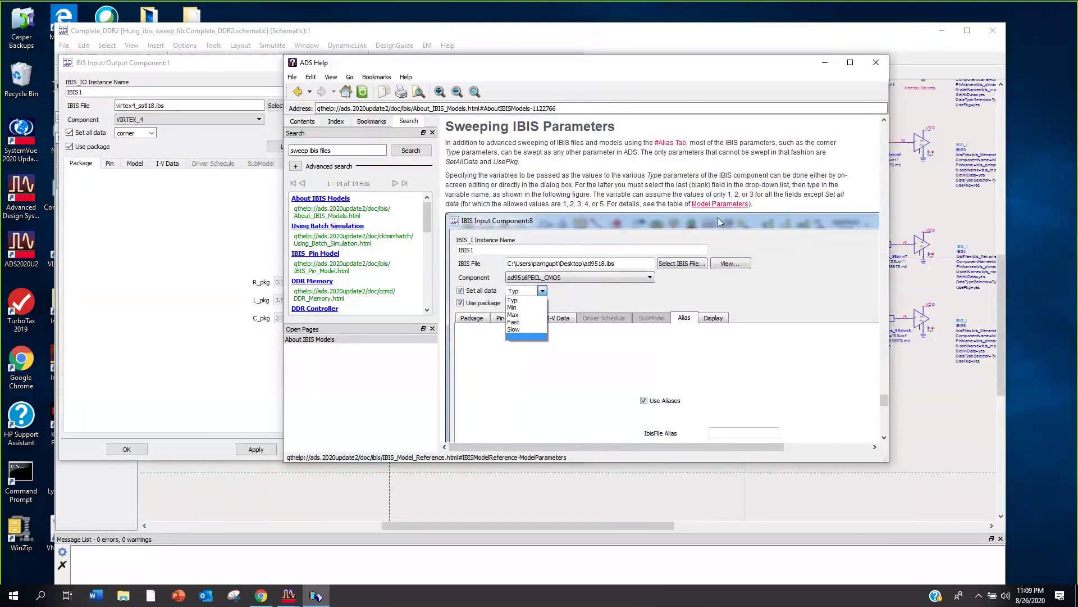
- Open the linked Model Parameters table, look up the allowed values for DataTypeSelector, and close the help
scroll(718, 218, down, 5)
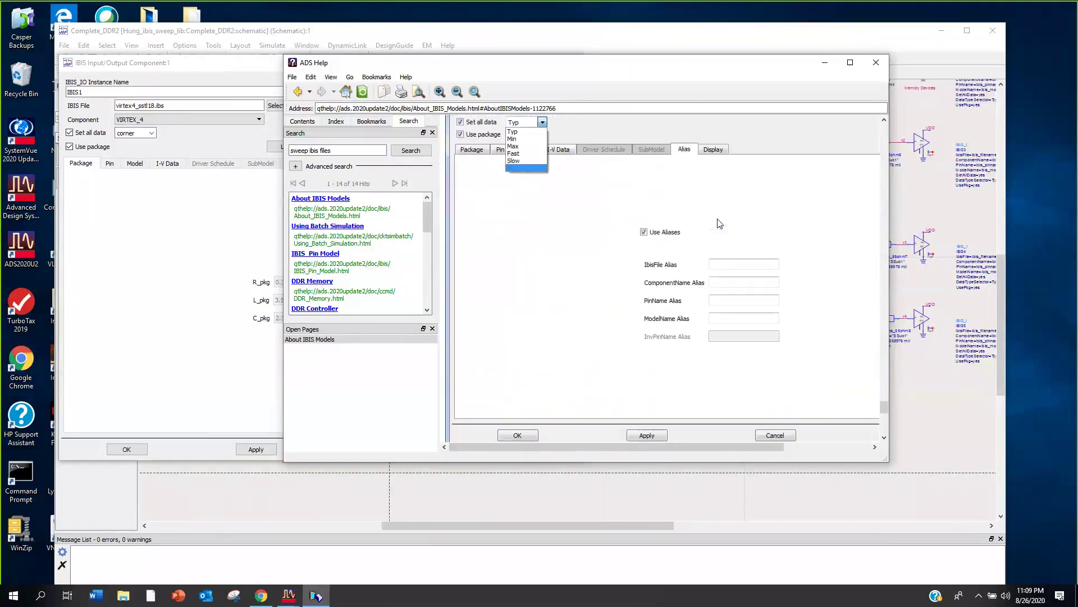
scroll(720, 223, up, 3)
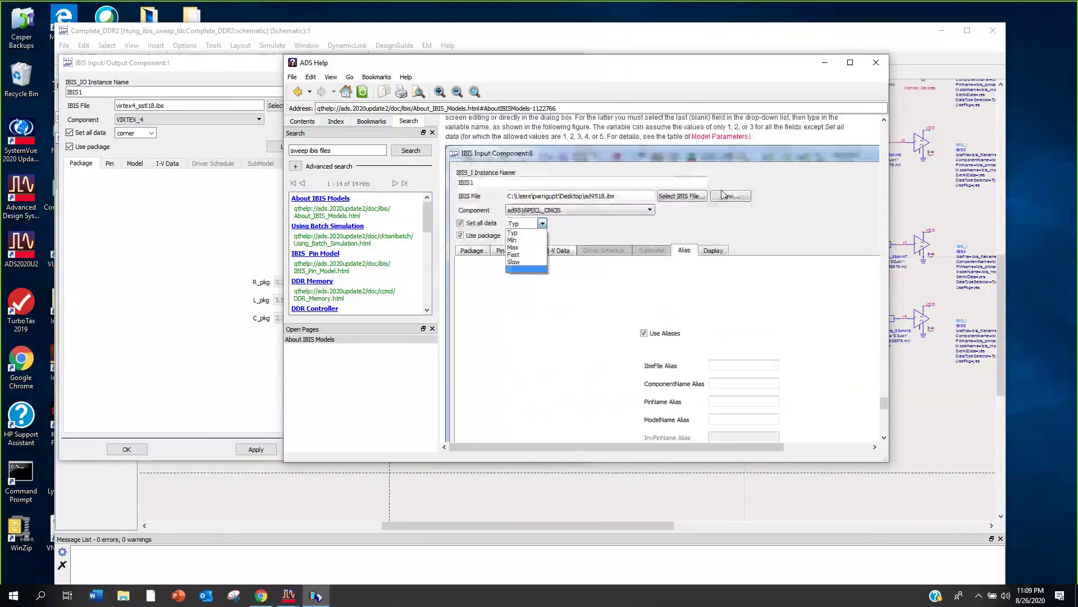
click(728, 137)
scroll(661, 261, down, 3)
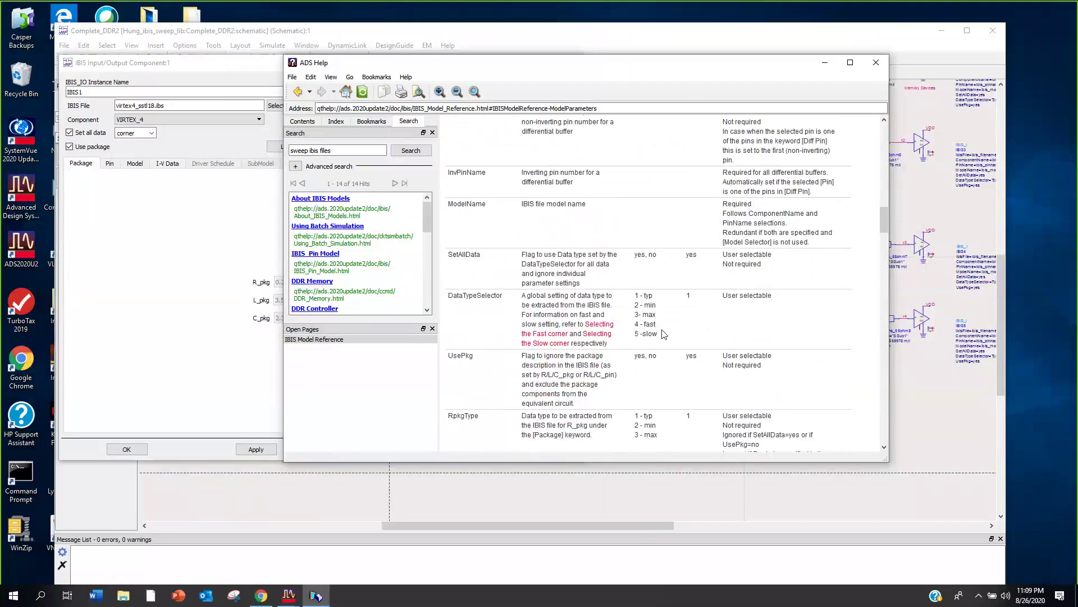
click(870, 61)
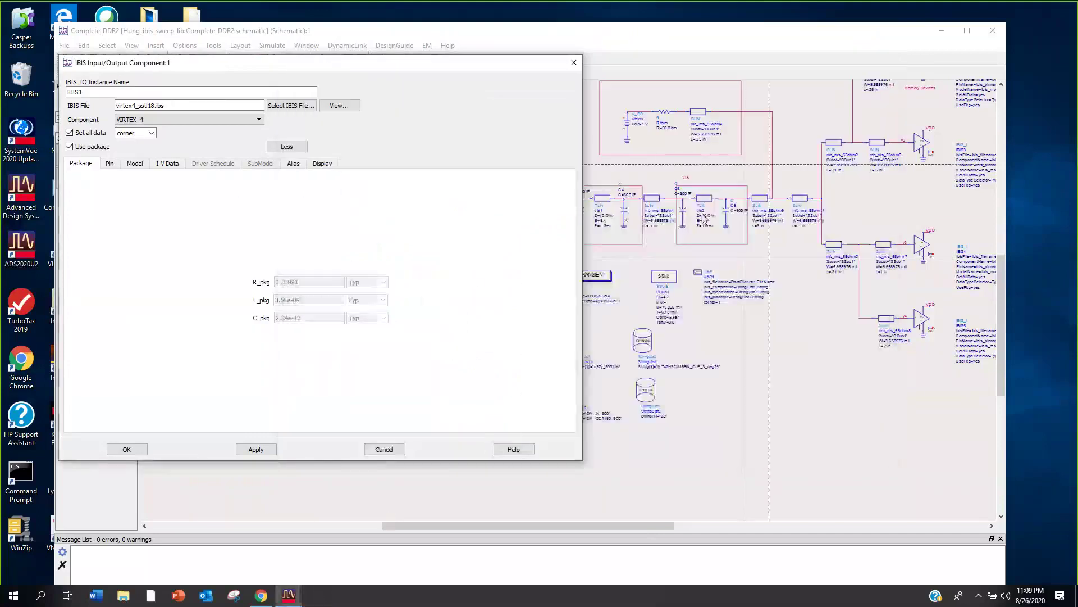
- Apply the IBIS1 driver settings with corner as the all-data selector, close them, and check the DataTypeSelector on the schematic
click(151, 134)
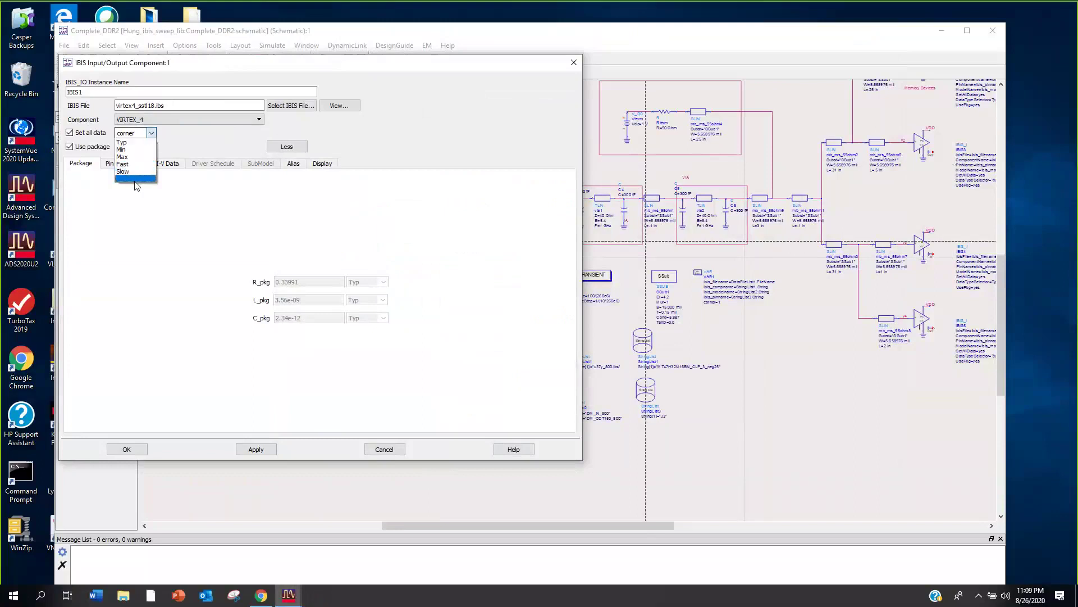
click(138, 132)
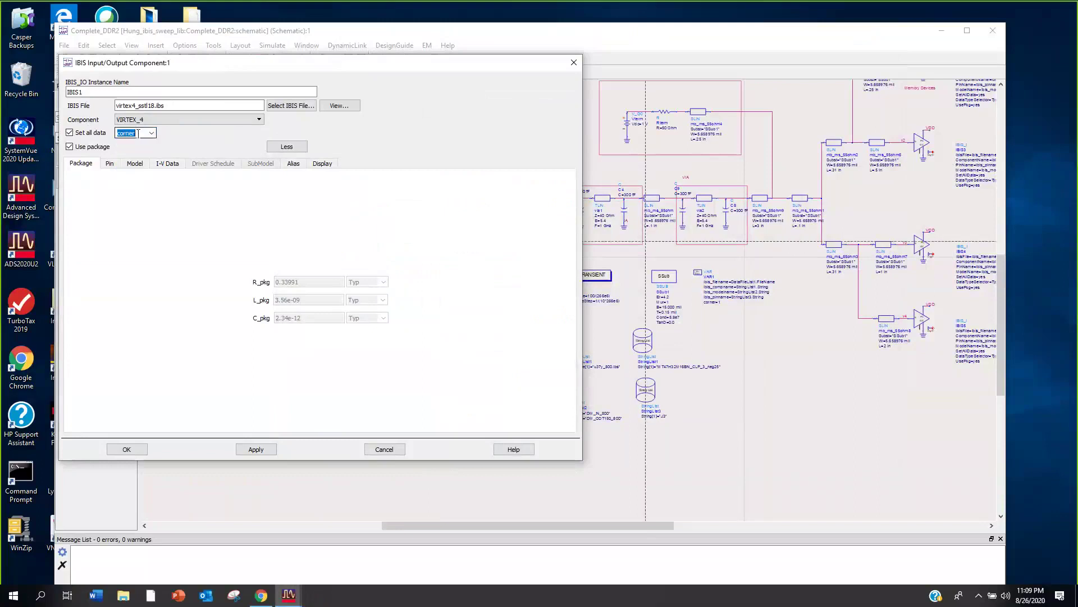
click(257, 449)
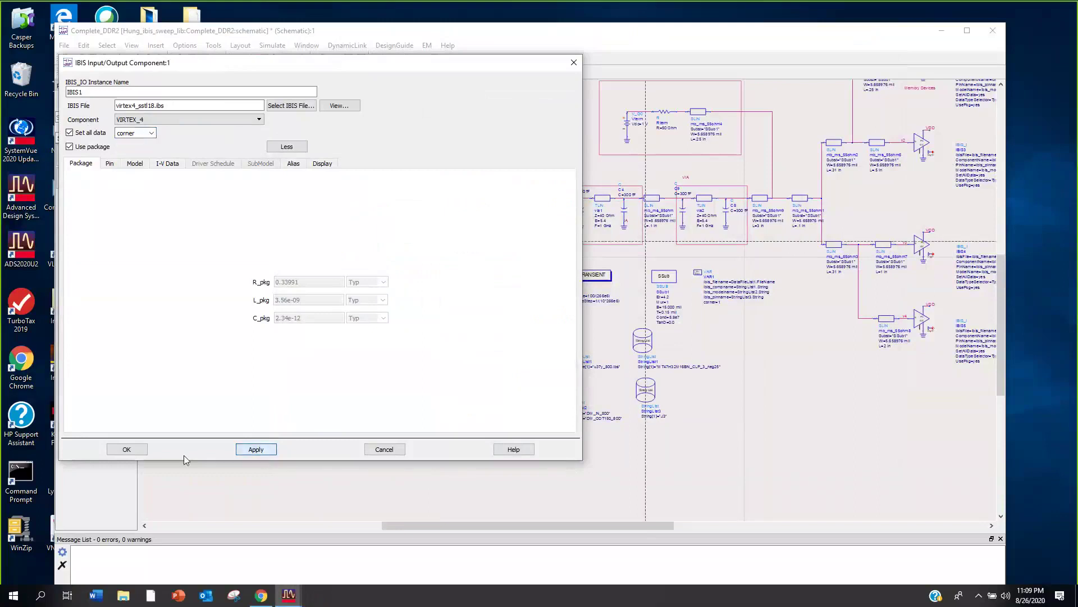
click(127, 449)
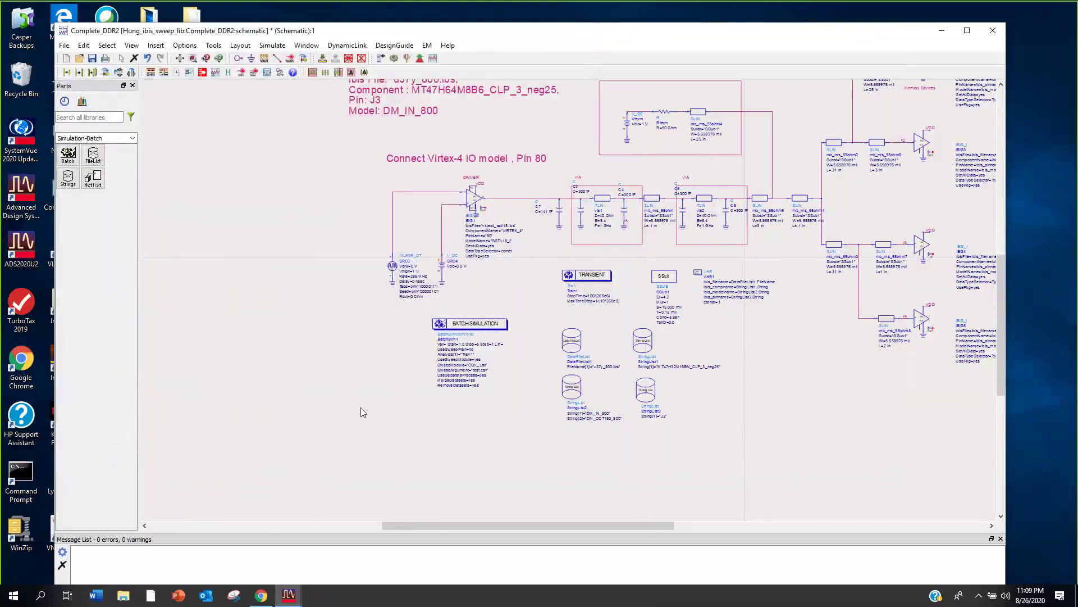
scroll(480, 210, up, 2)
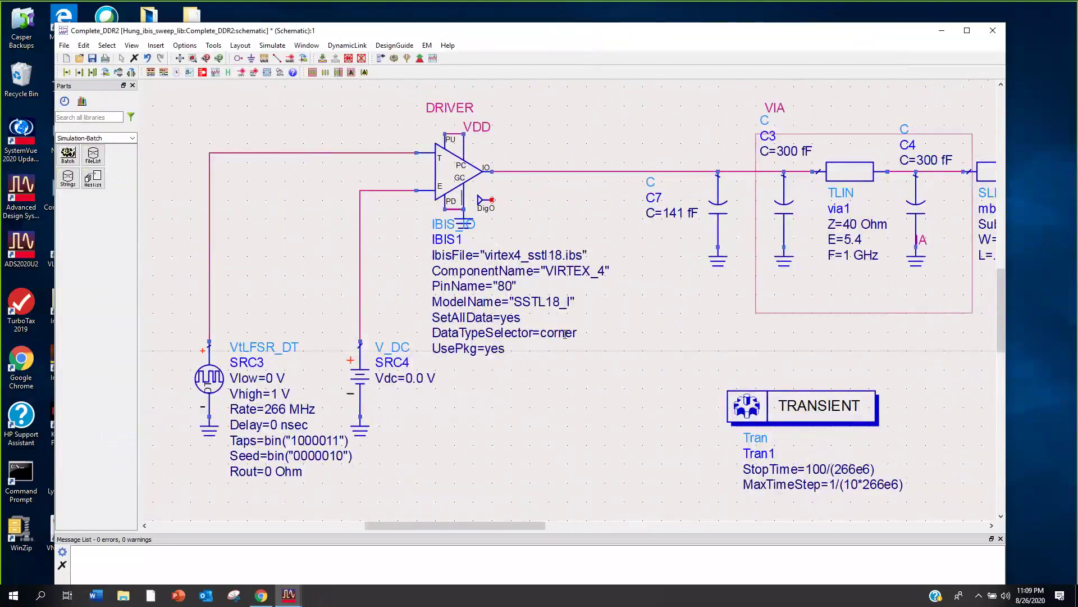
- Bring up the ADS main window and open its general preferences containing the external text editor setting
scroll(564, 318, down, 1)
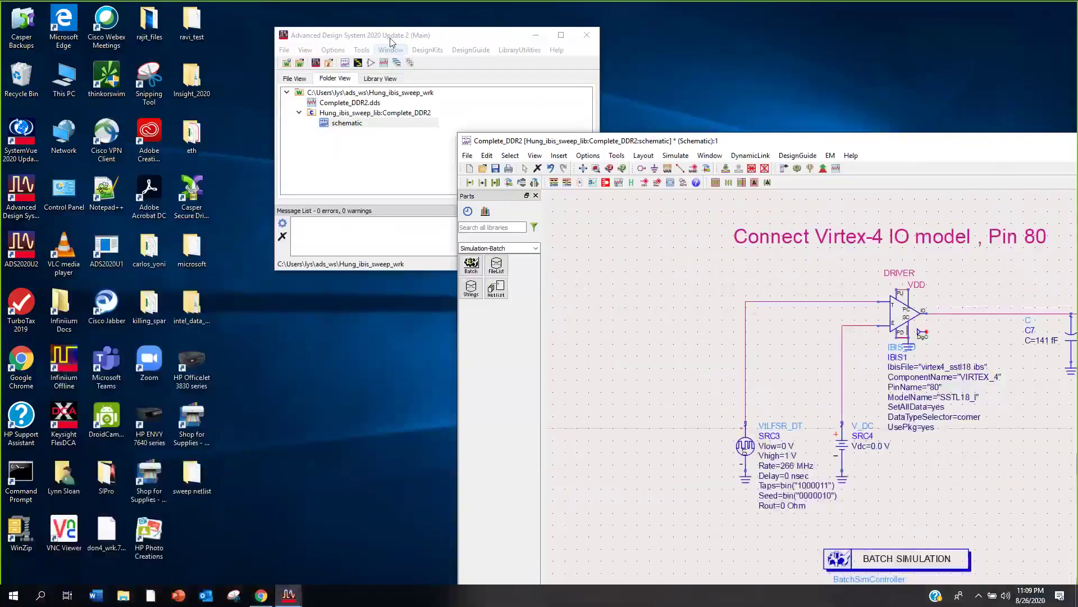
click(388, 37)
click(331, 50)
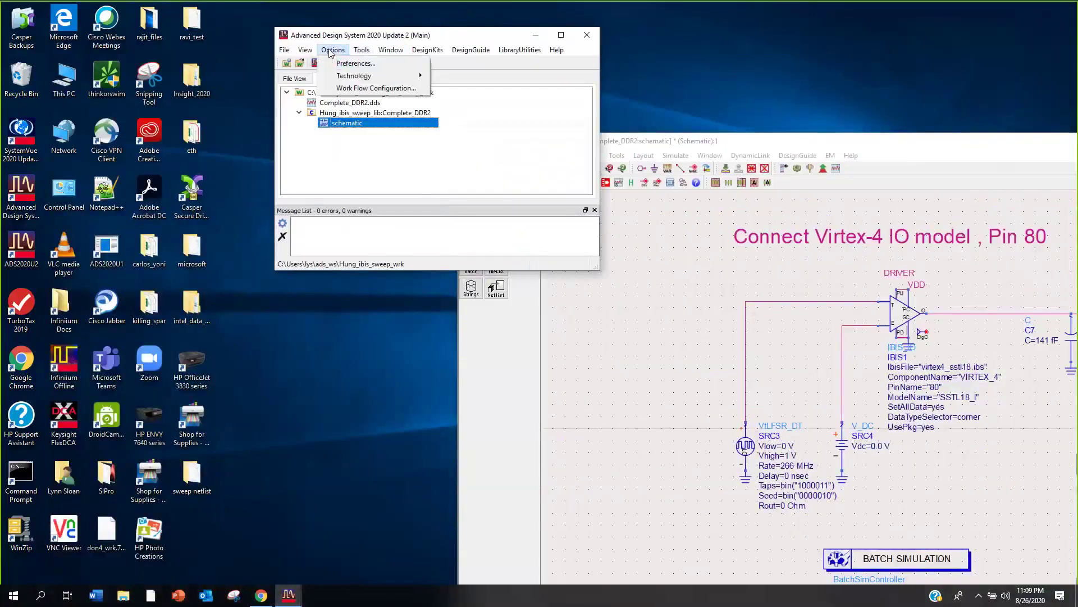
click(345, 61)
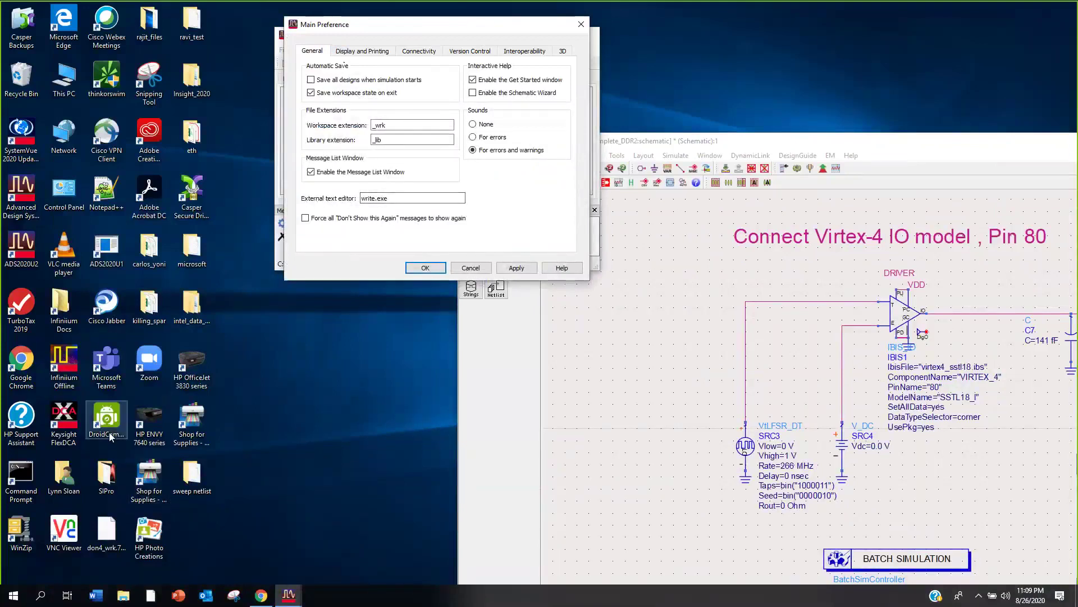
- Copy the full target path of the Notepad++ executable from its desktop shortcut's properties
double_click(103, 195)
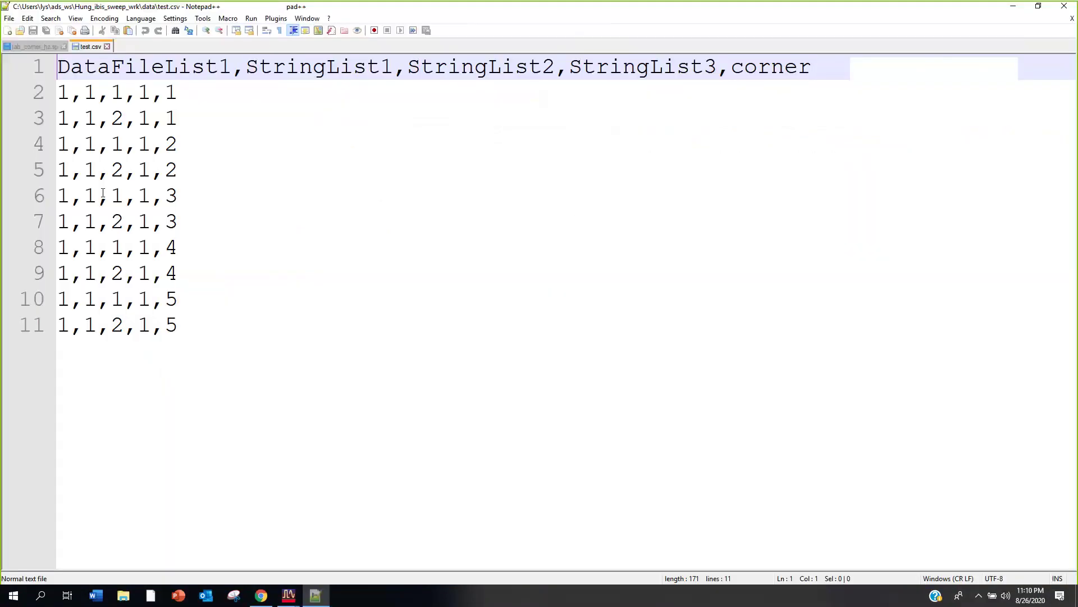
click(1064, 6)
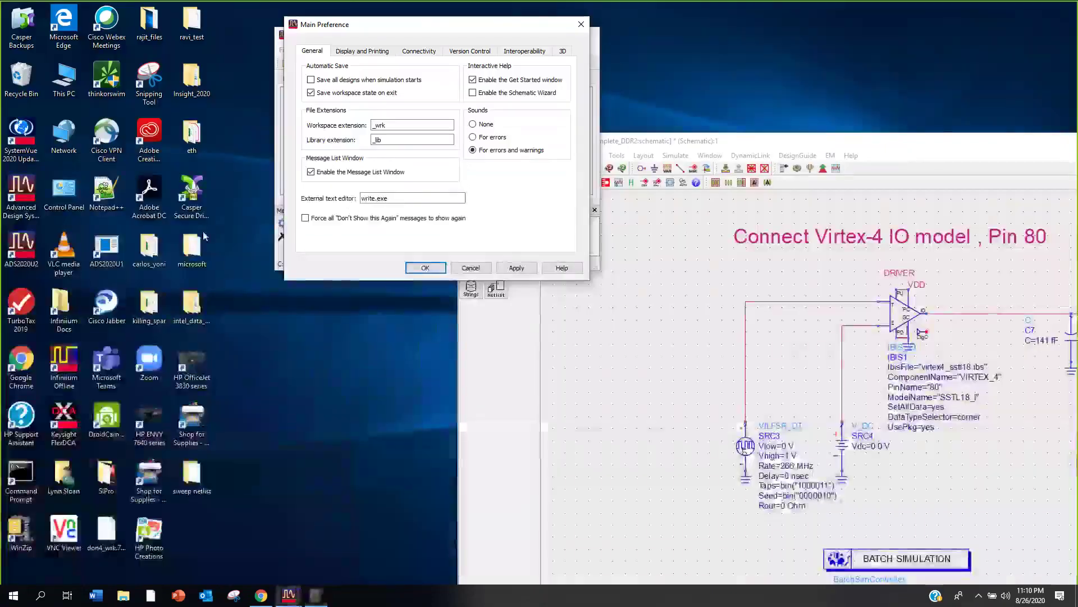
right_click(106, 190)
click(176, 466)
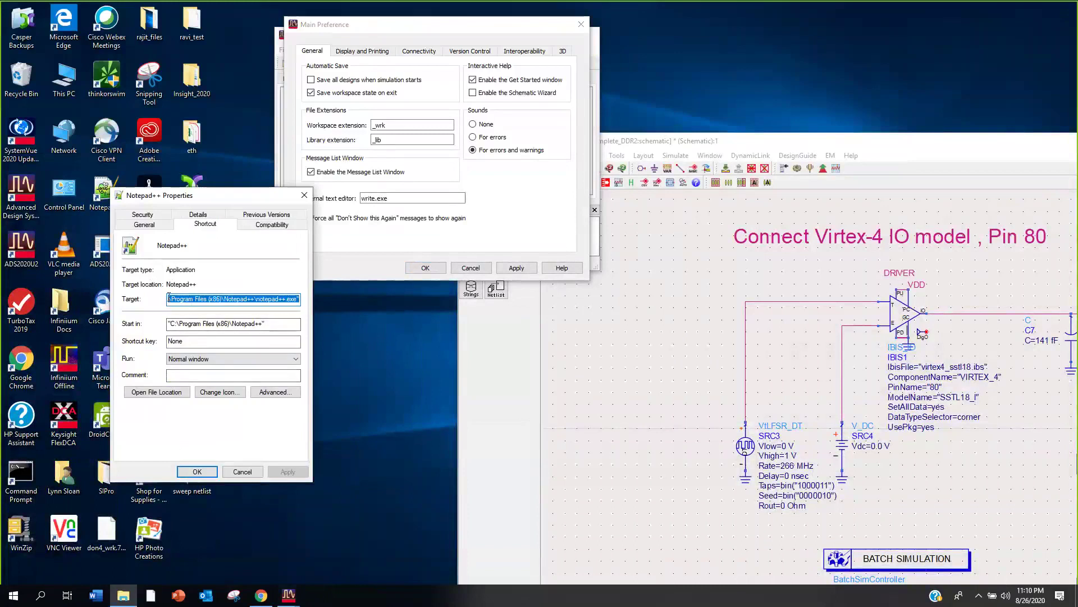
click(221, 299)
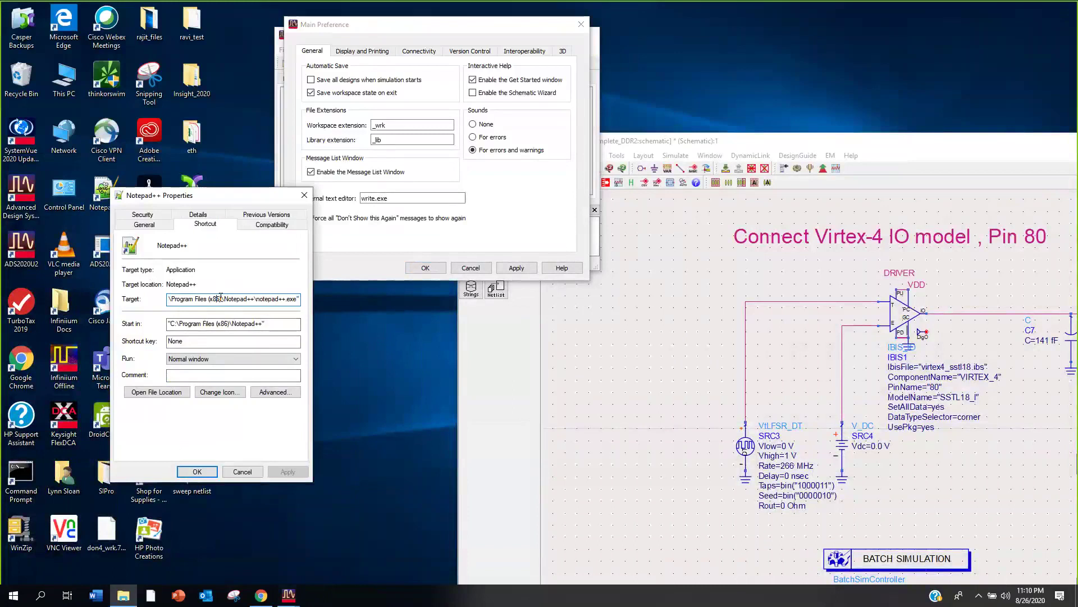
key(Home)
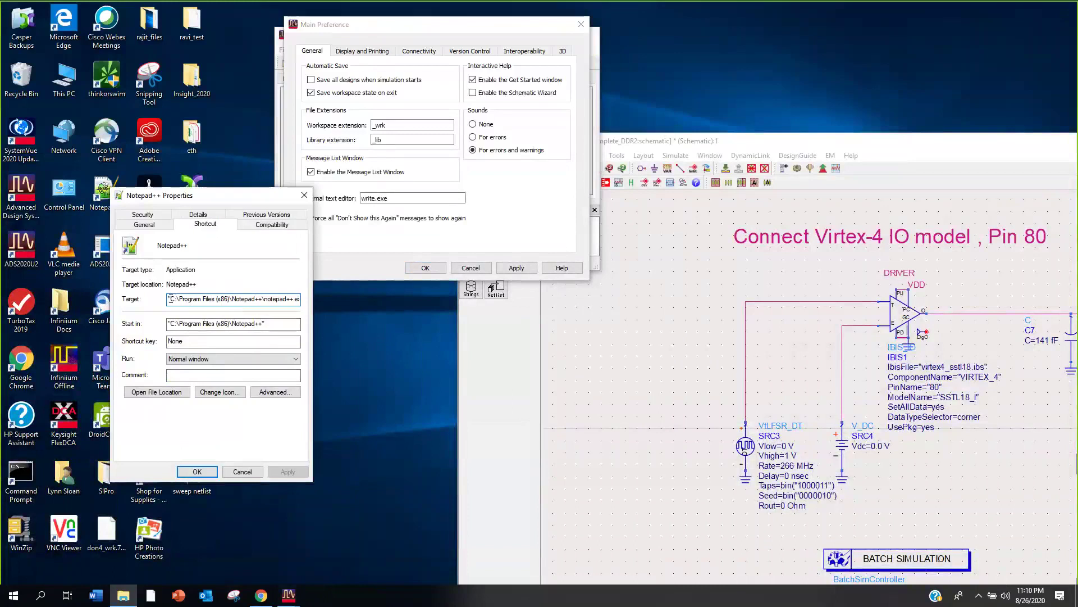
drag(172, 299, 307, 293)
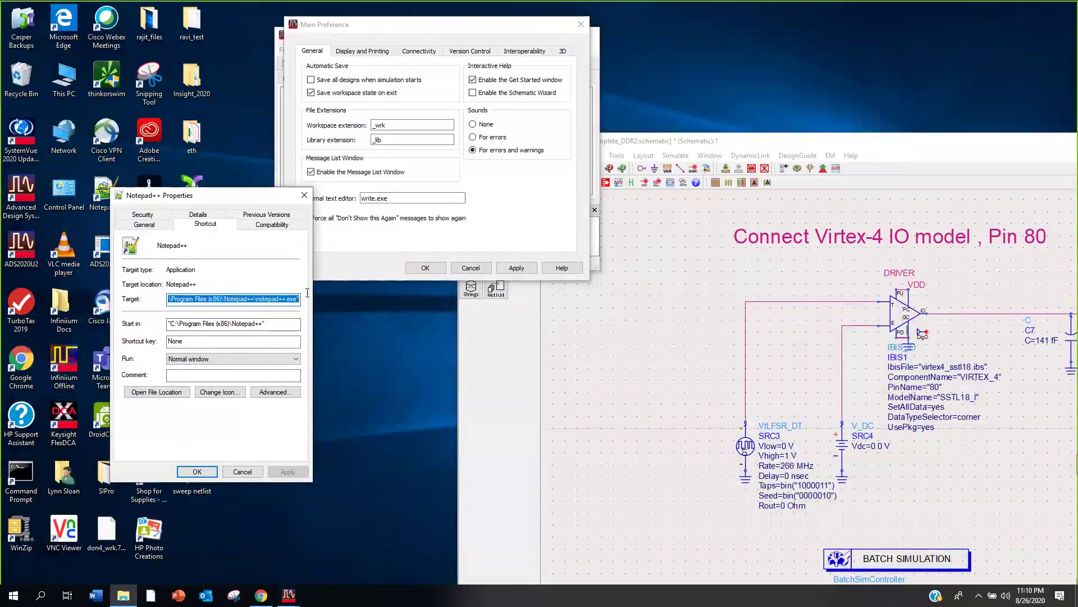
right_click(278, 299)
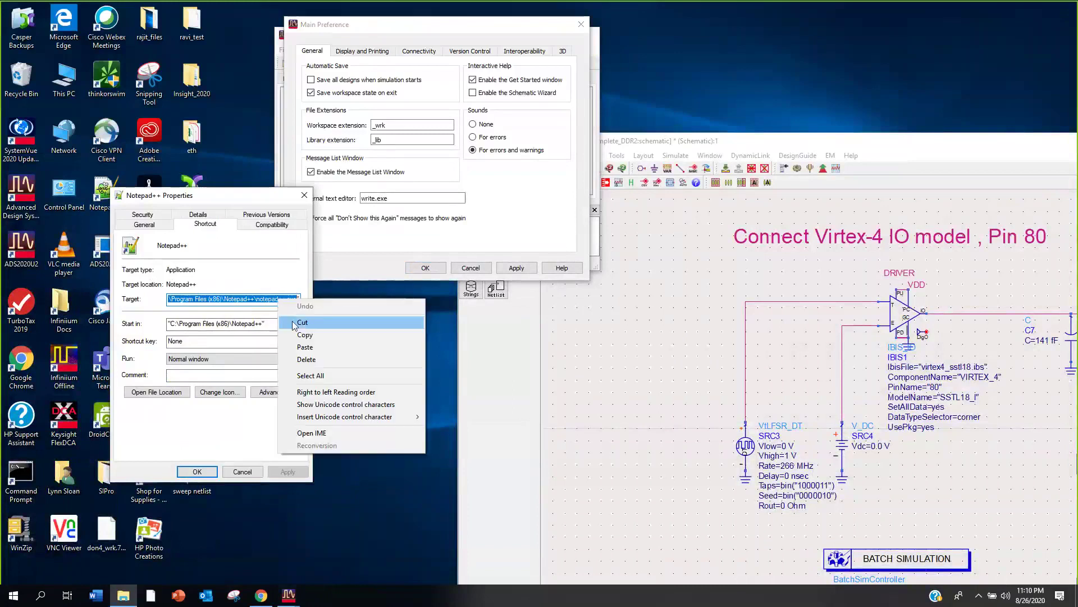
click(296, 331)
- Set the ADS external text editor to the copied path "C:\Program Files (x86)\Notepad++\notepad++.exe" and apply the preferences
click(387, 199)
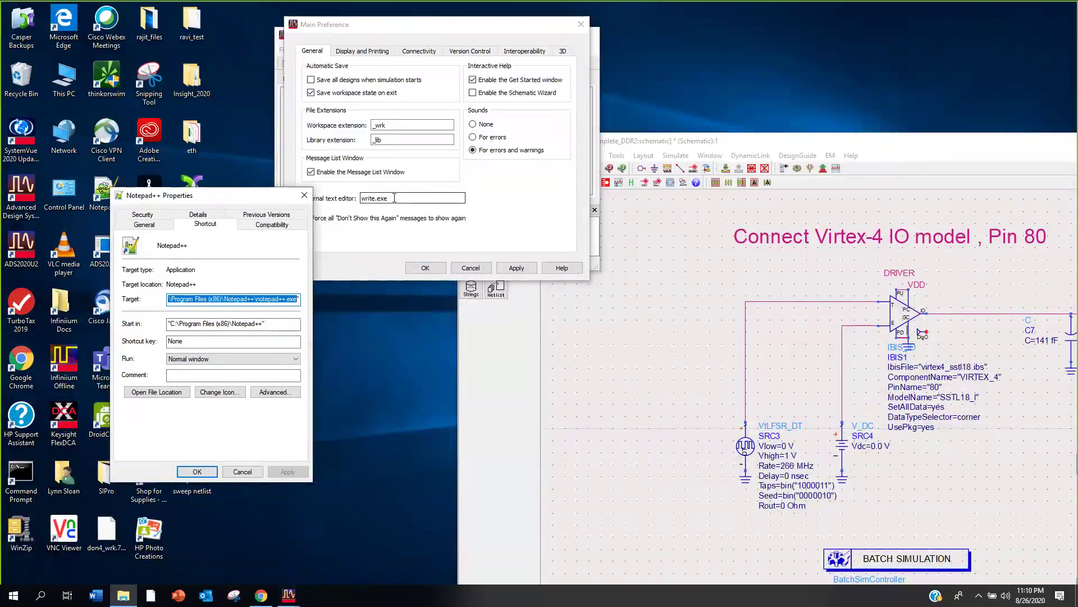
drag(389, 200, 344, 204)
key(ctrl+v)
click(432, 270)
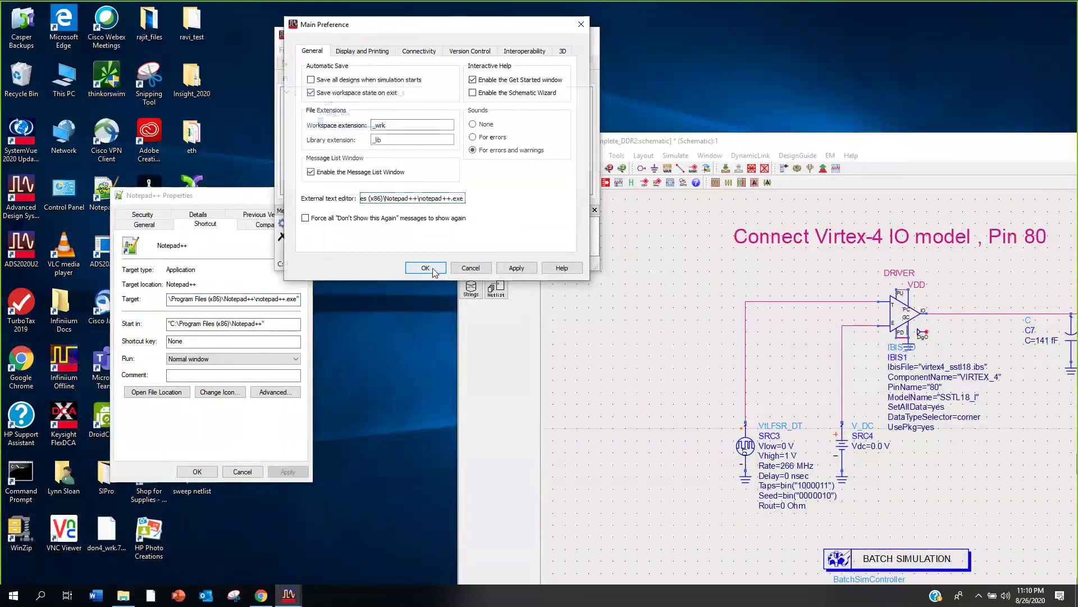
- Find test.csv in the workspace's data folder and open it in the external text editor
click(294, 78)
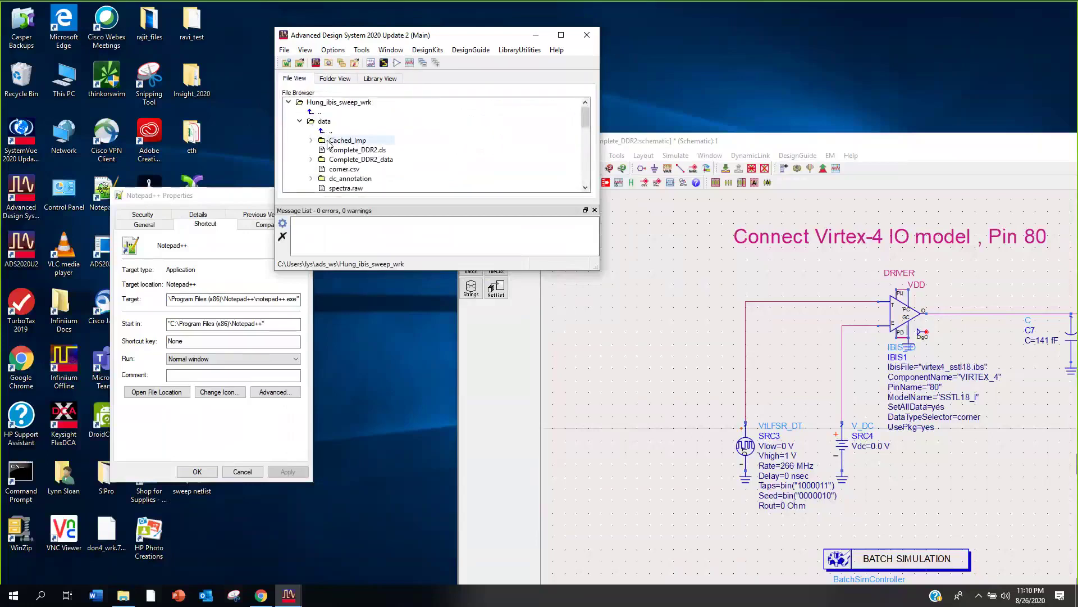
scroll(329, 144, down, 5)
scroll(329, 144, up, 5)
scroll(325, 163, down, 10)
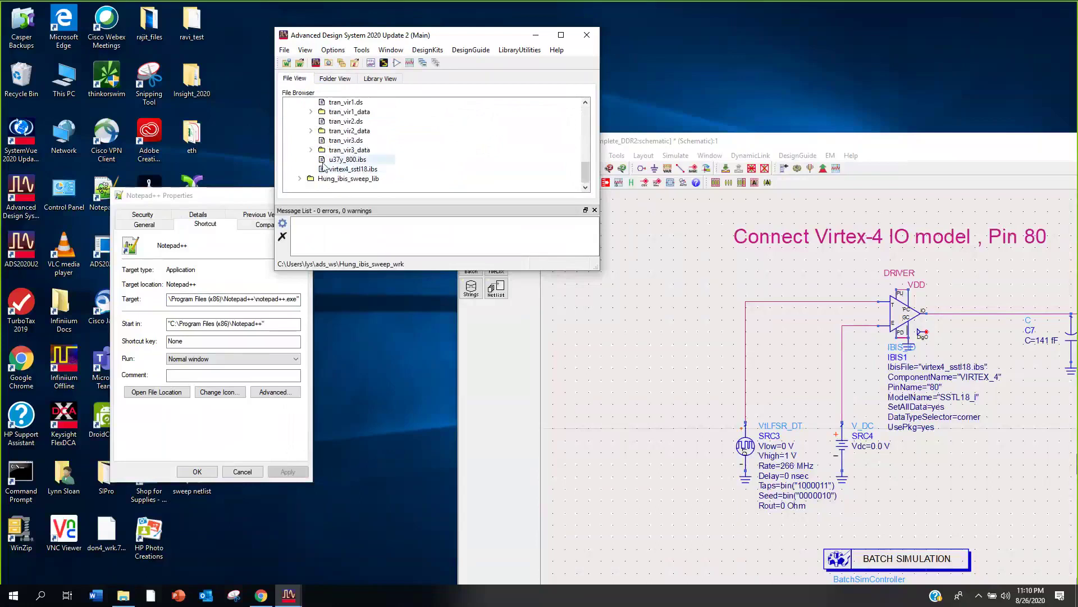
scroll(394, 172, up, 3)
scroll(386, 177, up, 8)
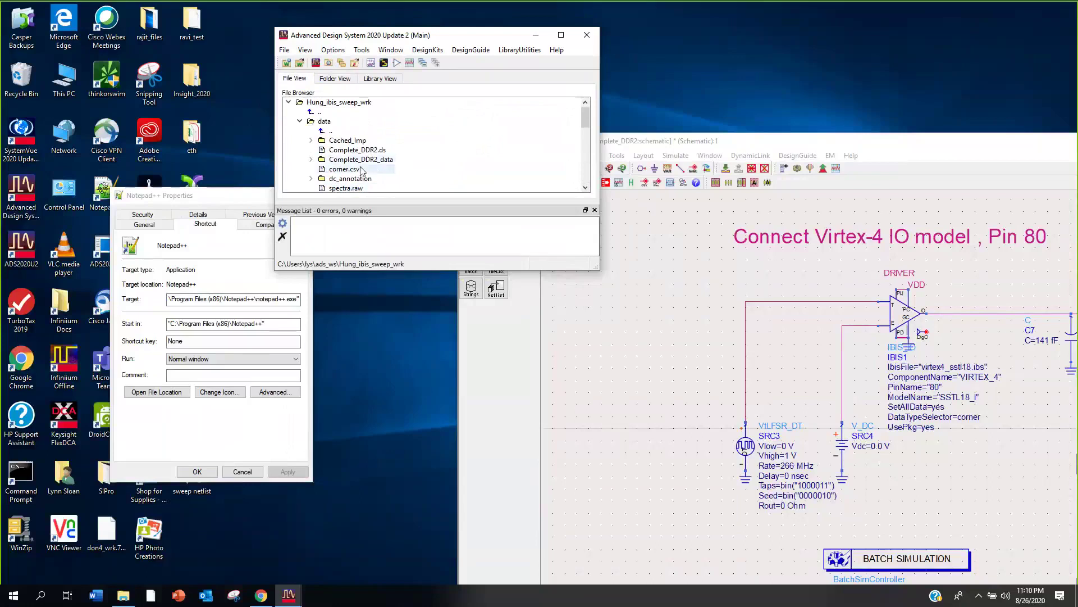
scroll(359, 172, down, 1)
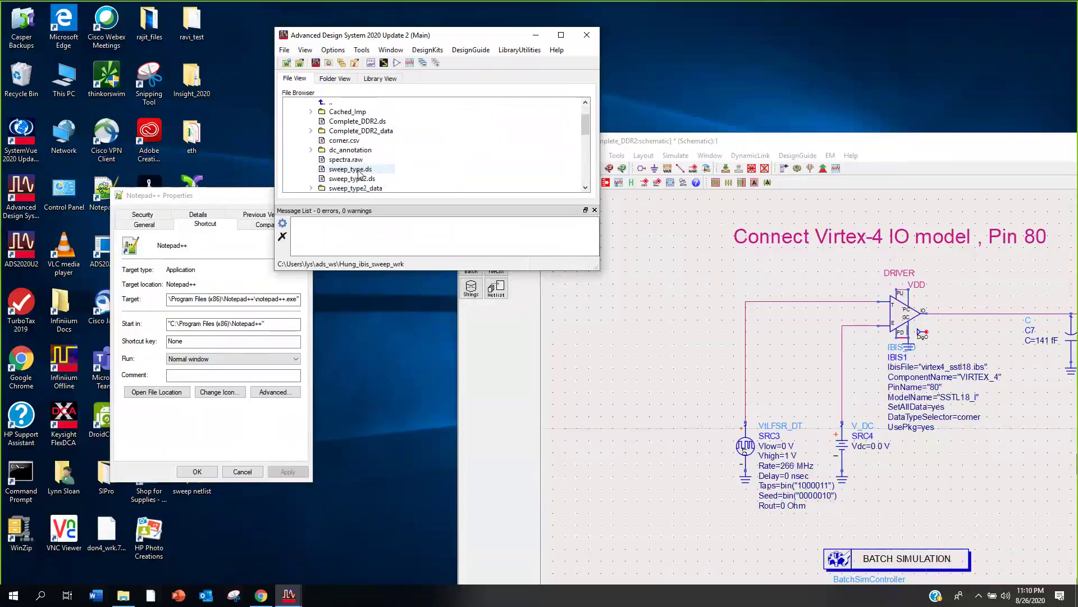
scroll(358, 171, down, 5)
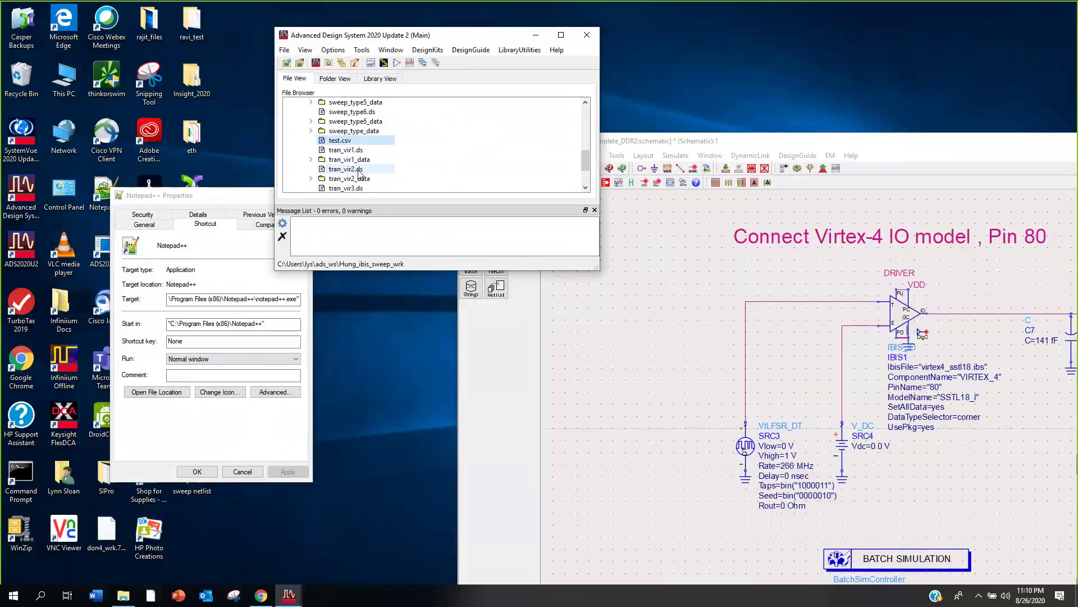
right_click(336, 144)
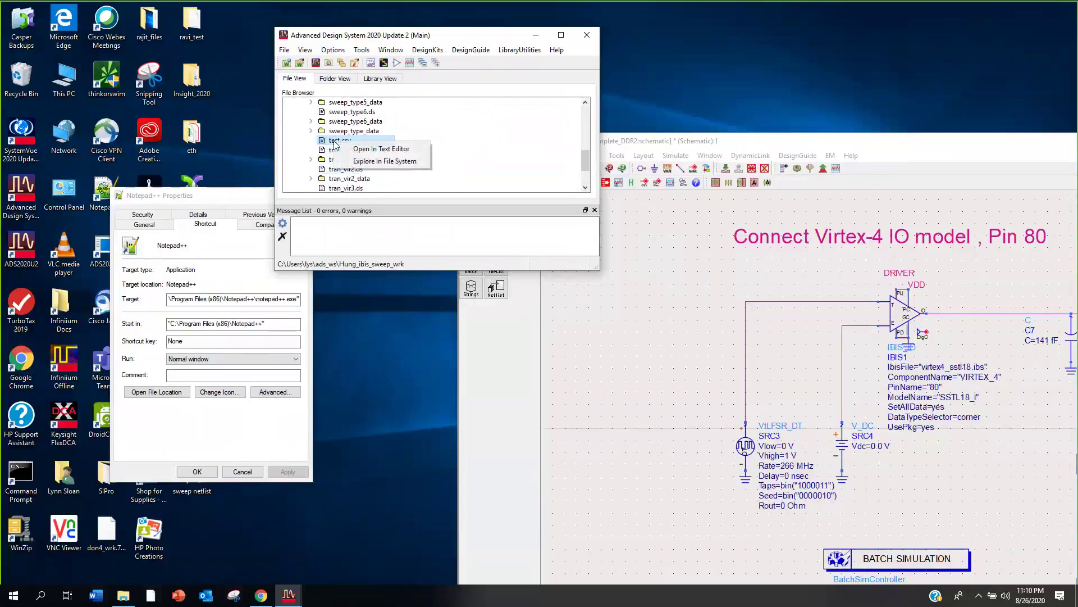
click(386, 150)
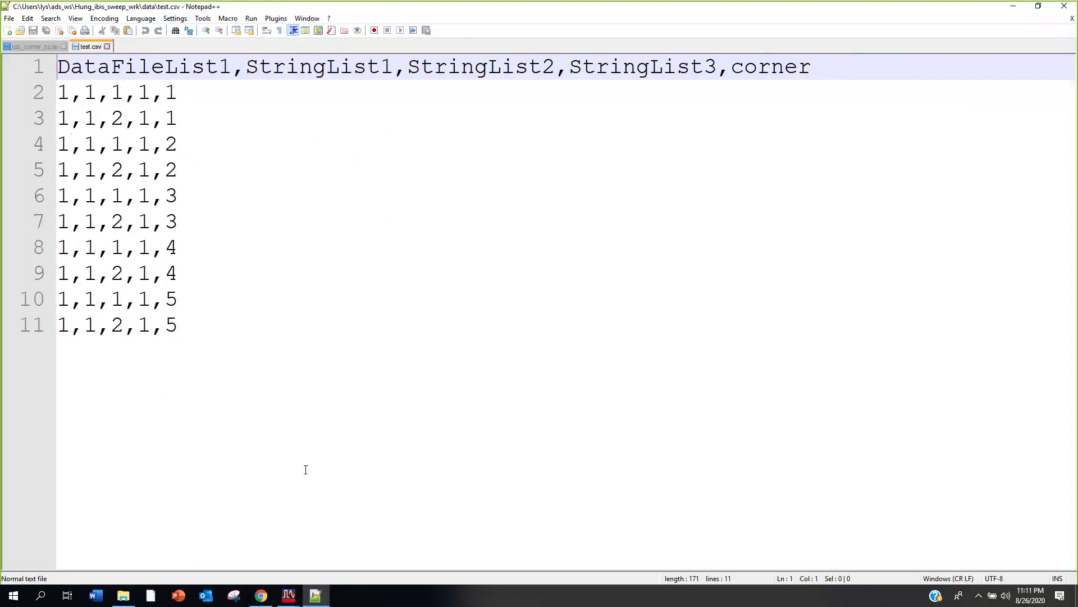
- Switch to the Complete_DDR2 schematic, inspect the StringList2 parameters against the CSV columns, and close them without changes
click(288, 594)
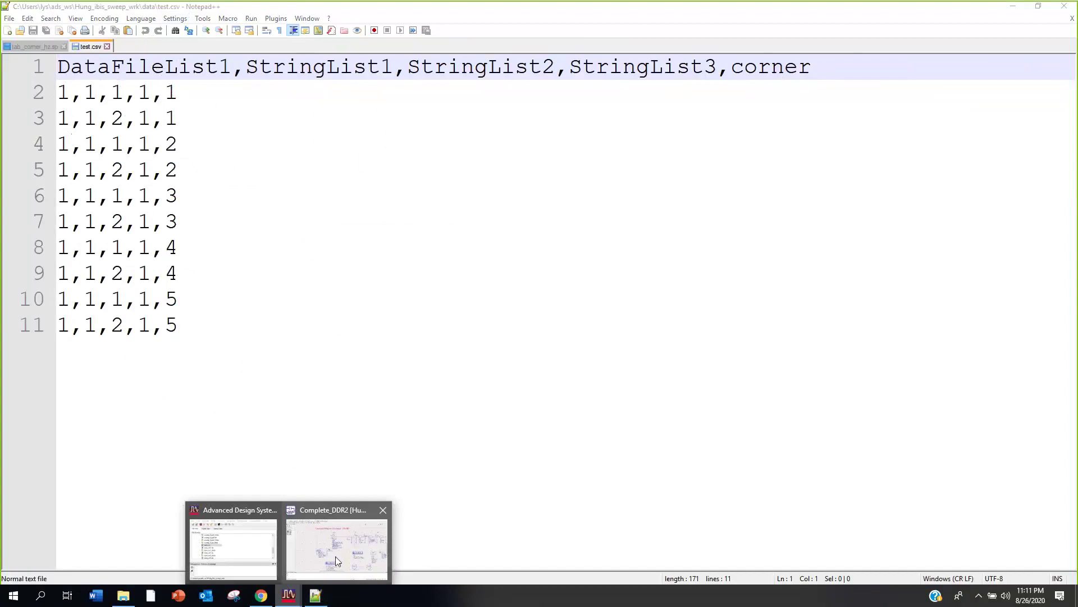
click(335, 556)
scroll(977, 400, up, 3)
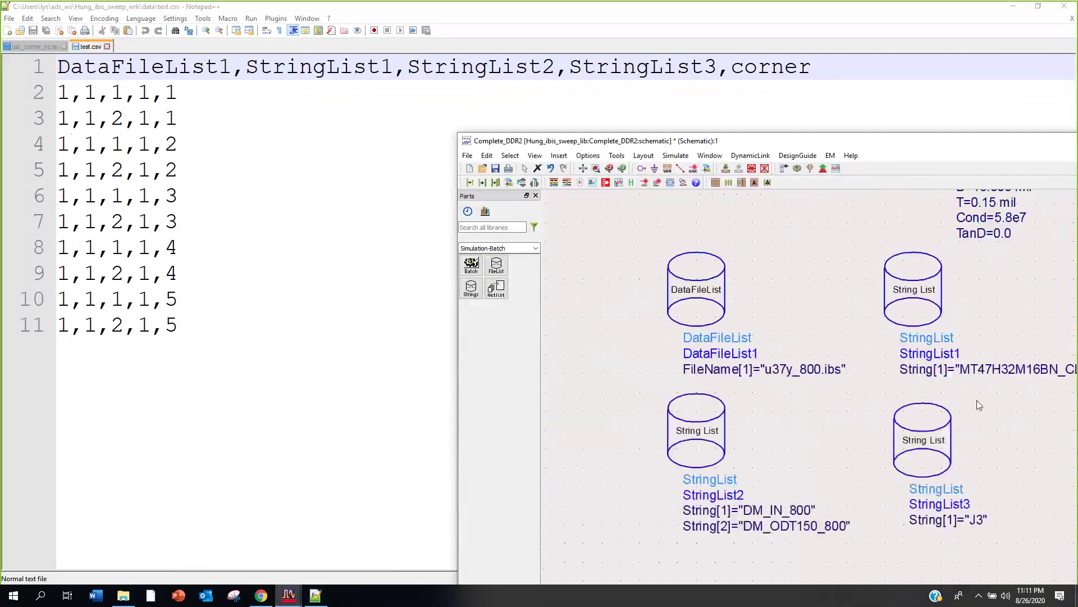
scroll(977, 400, up, 2)
scroll(865, 419, down, 4)
scroll(756, 436, up, 5)
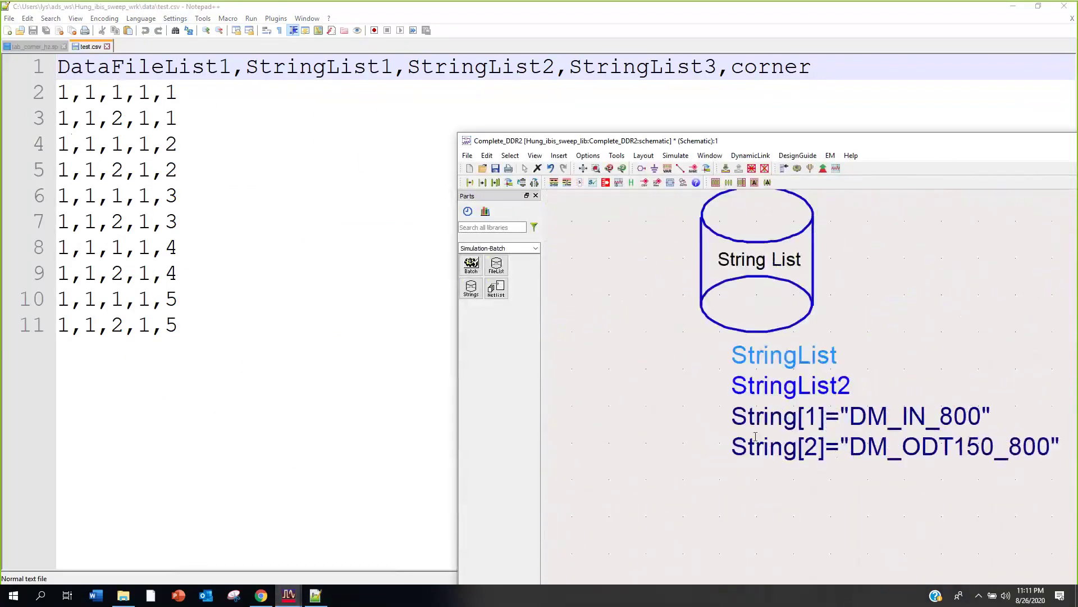
click(792, 295)
double_click(783, 312)
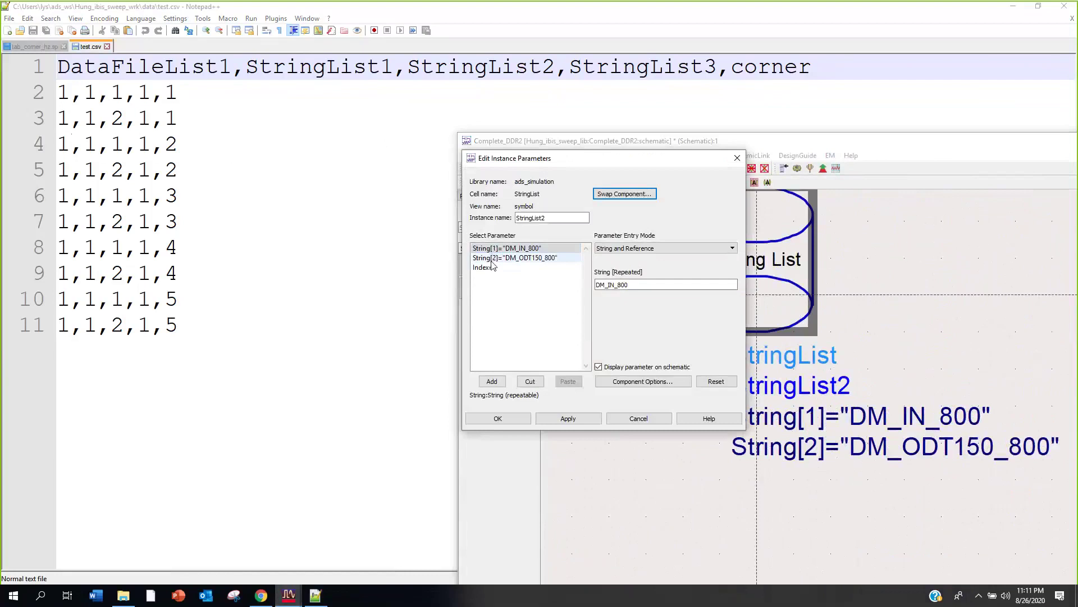
click(738, 162)
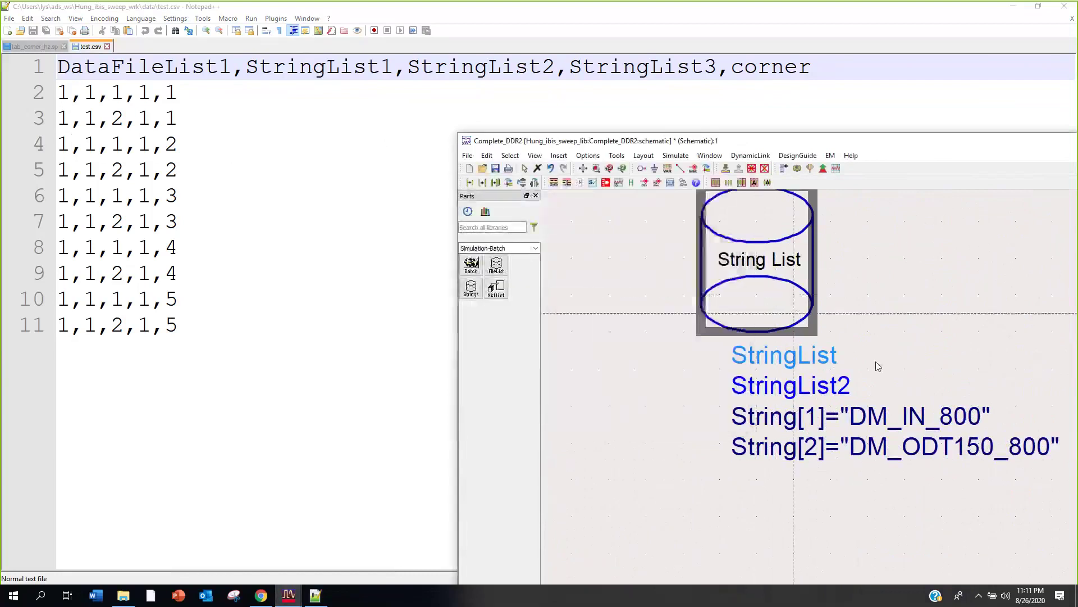
- Inspect the IBIS file entry in the DataFileList1 parameters and close them without changes
scroll(843, 393, down, 5)
scroll(801, 415, up, 4)
double_click(730, 396)
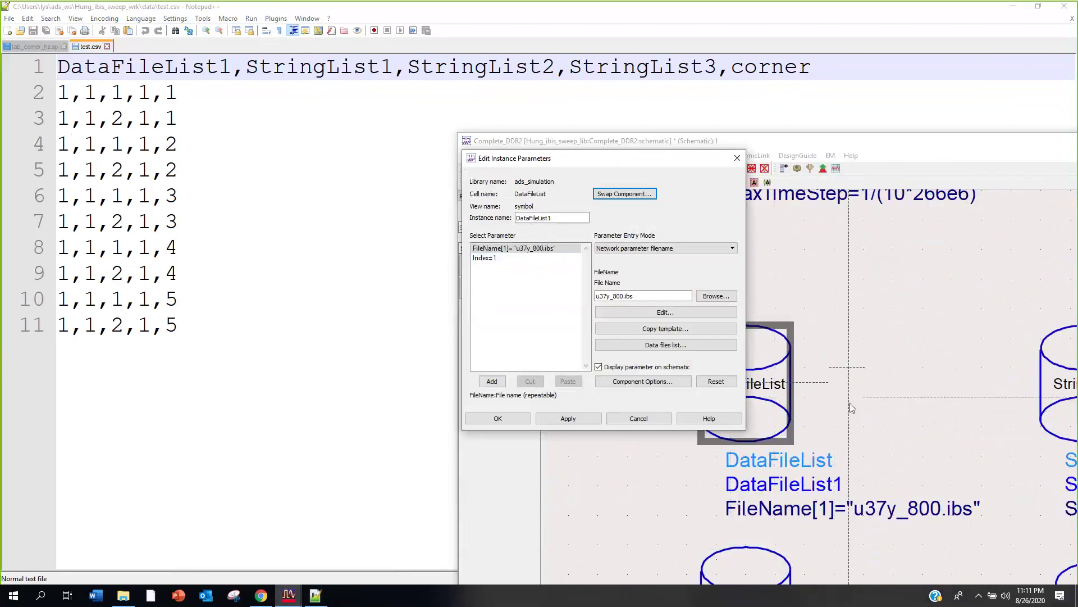
click(737, 158)
- Look over the string lists, batch controller and driver, with the schematic window maximized and the whole circuit fitted in view
scroll(864, 453, down, 2)
scroll(730, 337, down, 3)
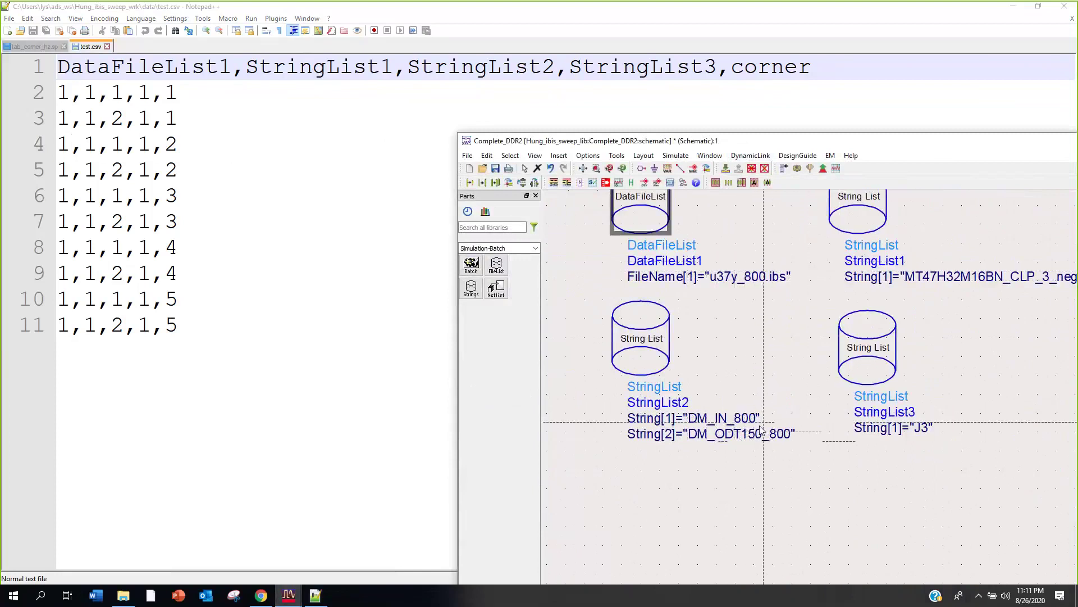
scroll(756, 435, down, 5)
scroll(1044, 397, up, 2)
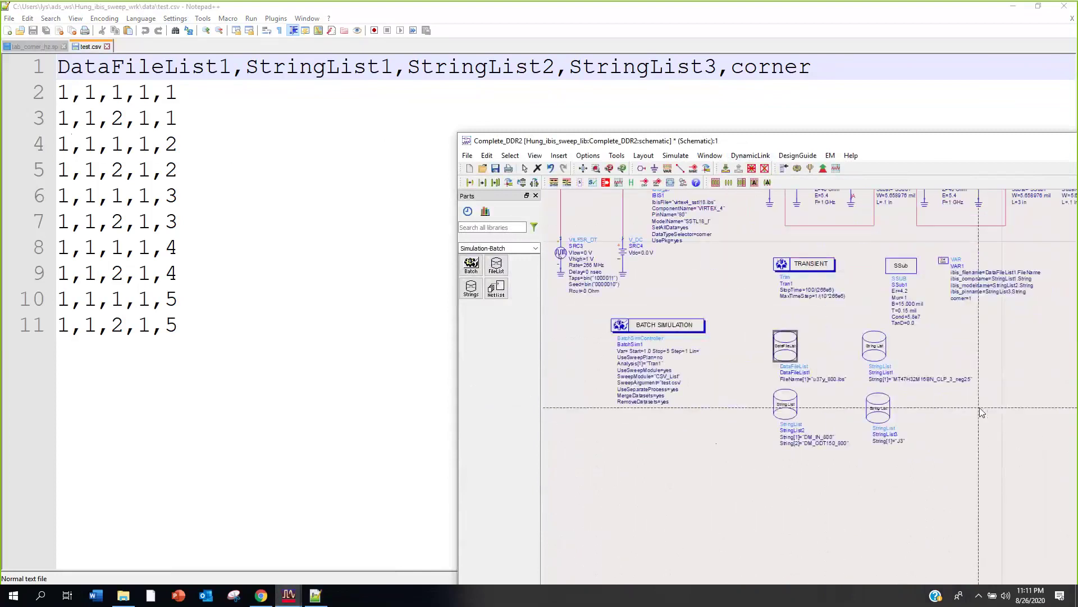
scroll(978, 410, down, 3)
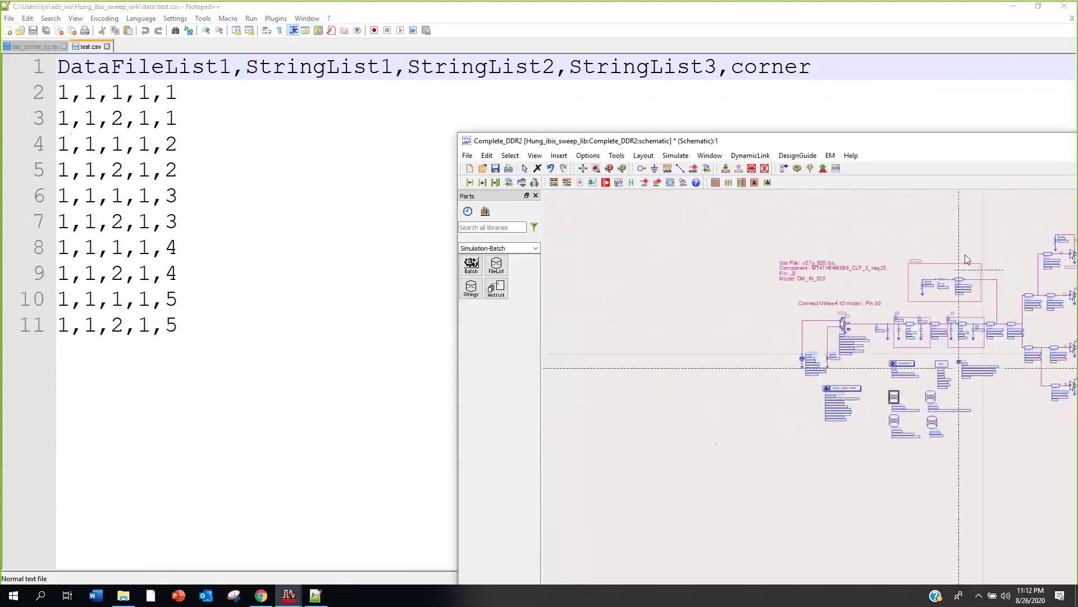
scroll(899, 401, up, 1)
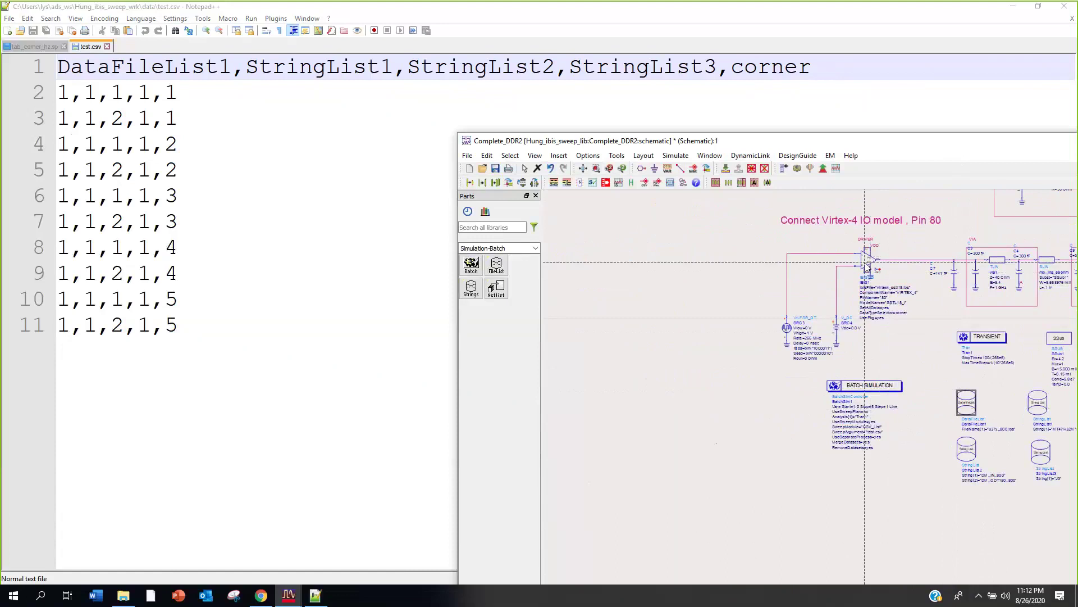
scroll(969, 365, down, 2)
scroll(969, 365, up, 1)
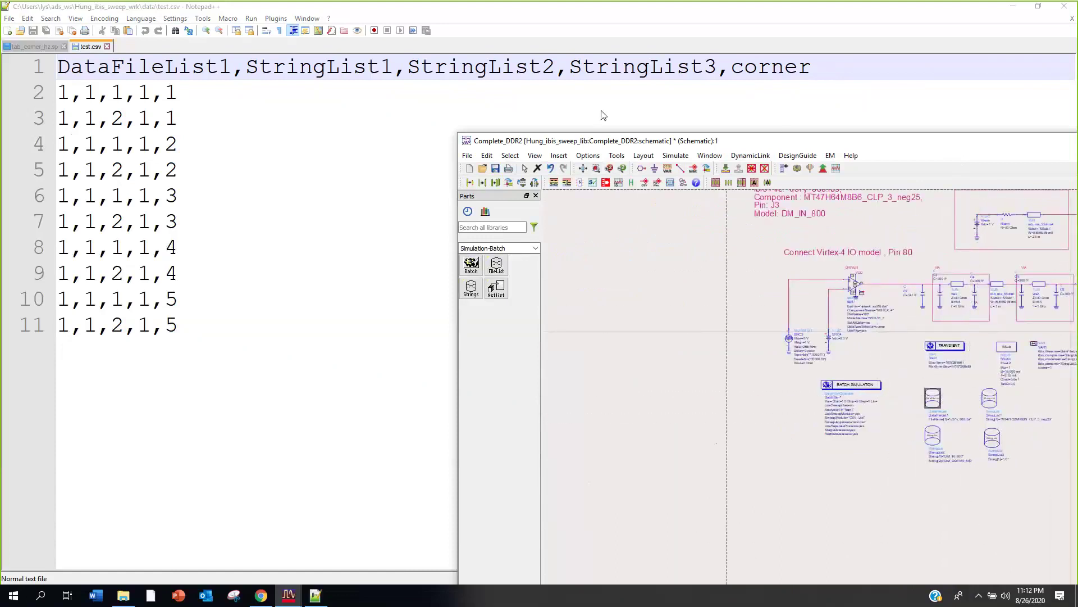
double_click(752, 140)
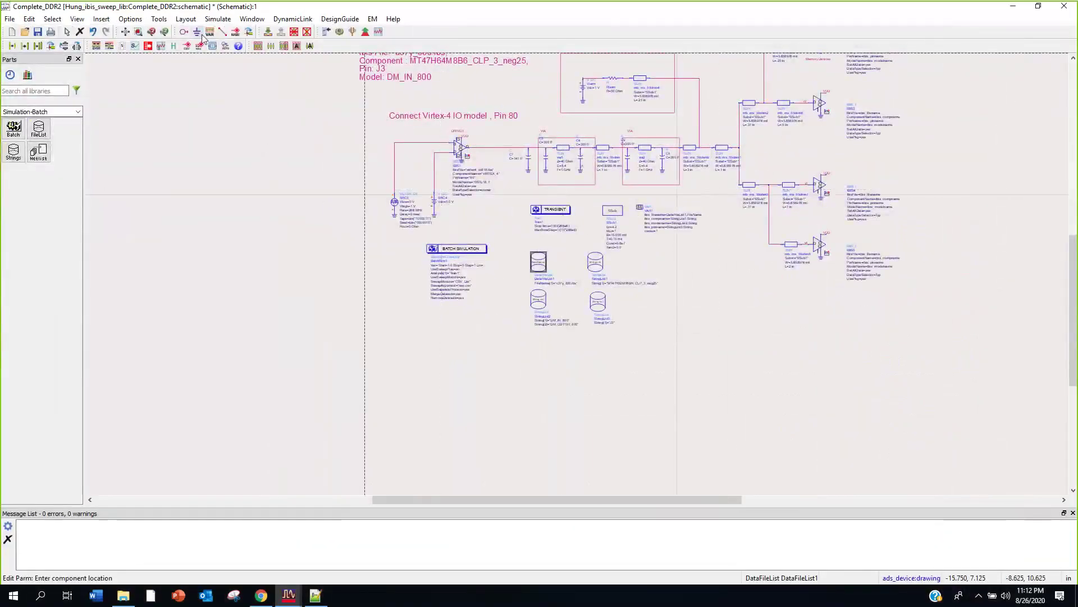
click(138, 32)
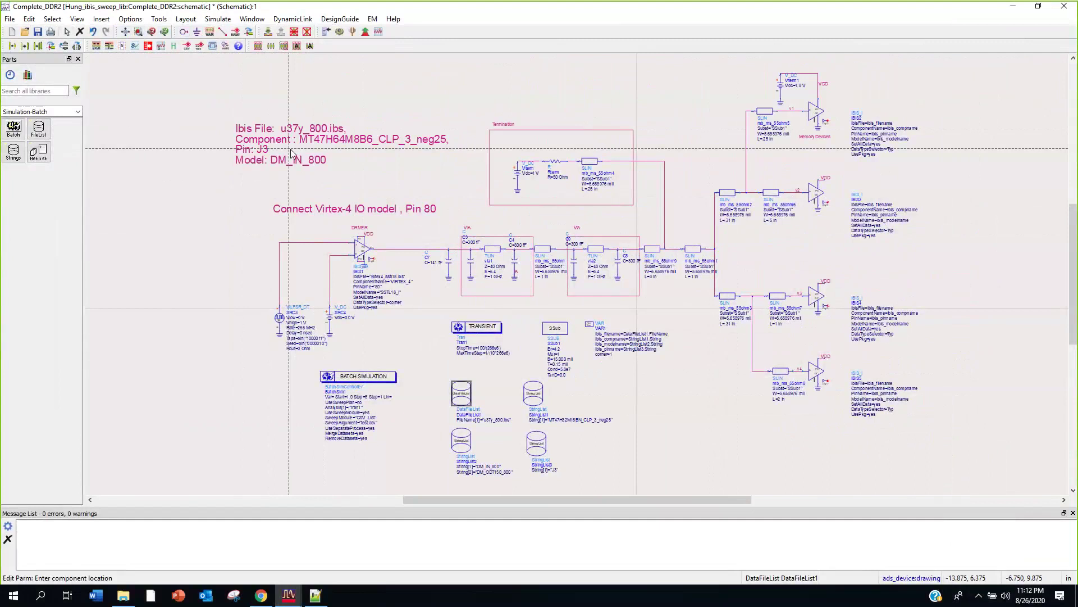
- Open the IBIS2 memory device's settings, dismiss the model warnings, and select pin J3 in its pin list
click(816, 113)
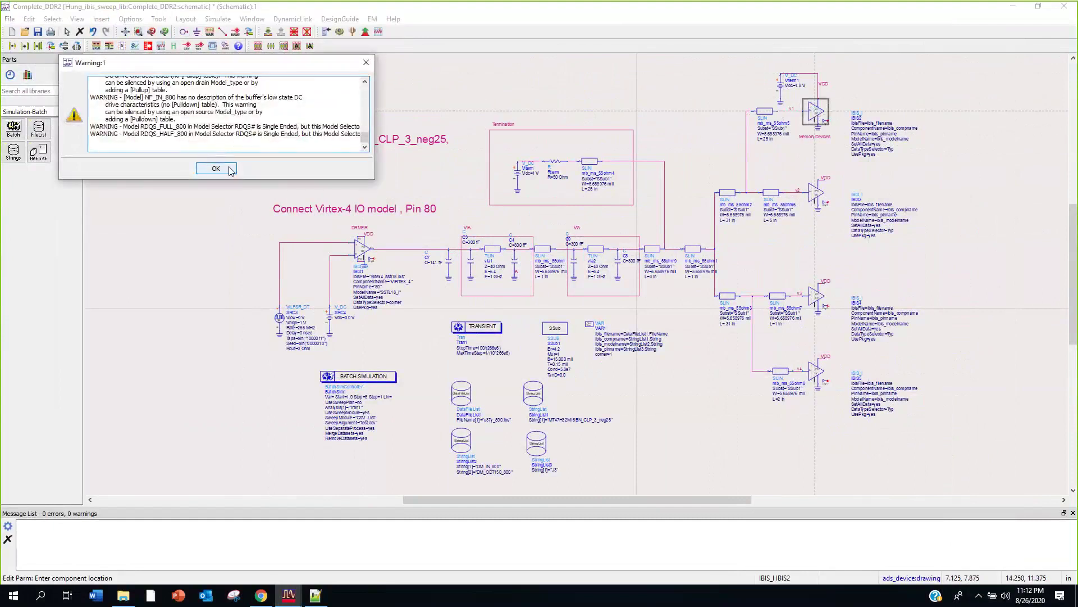
click(229, 170)
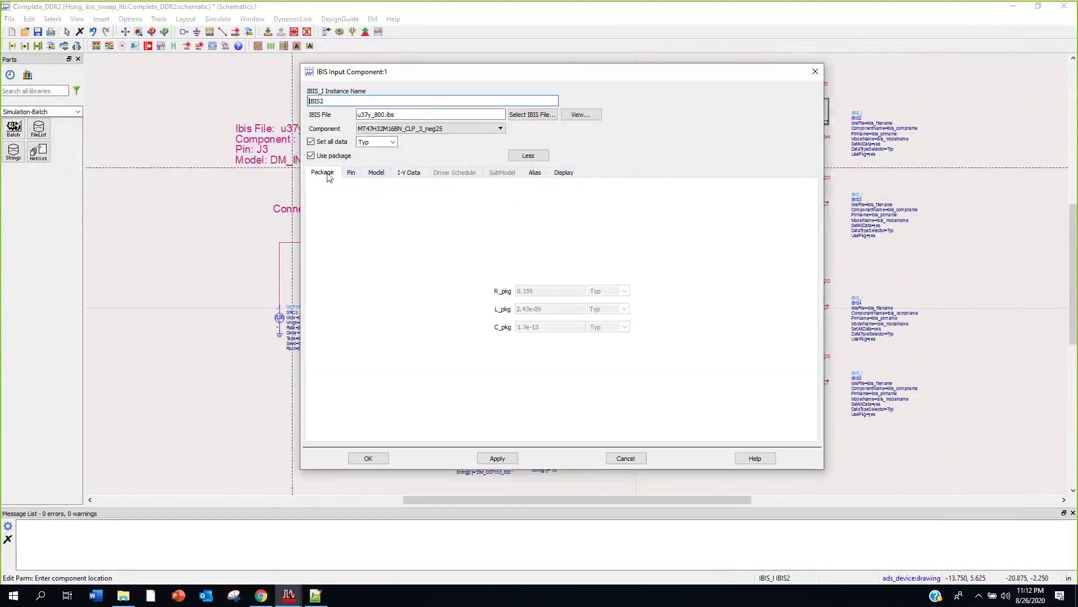
click(353, 176)
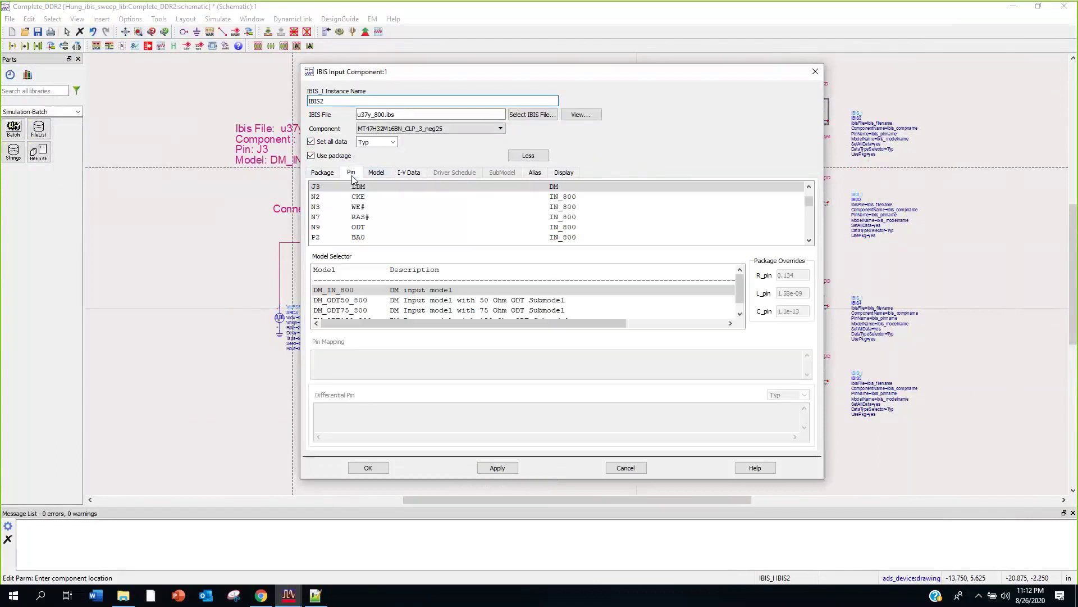
click(338, 189)
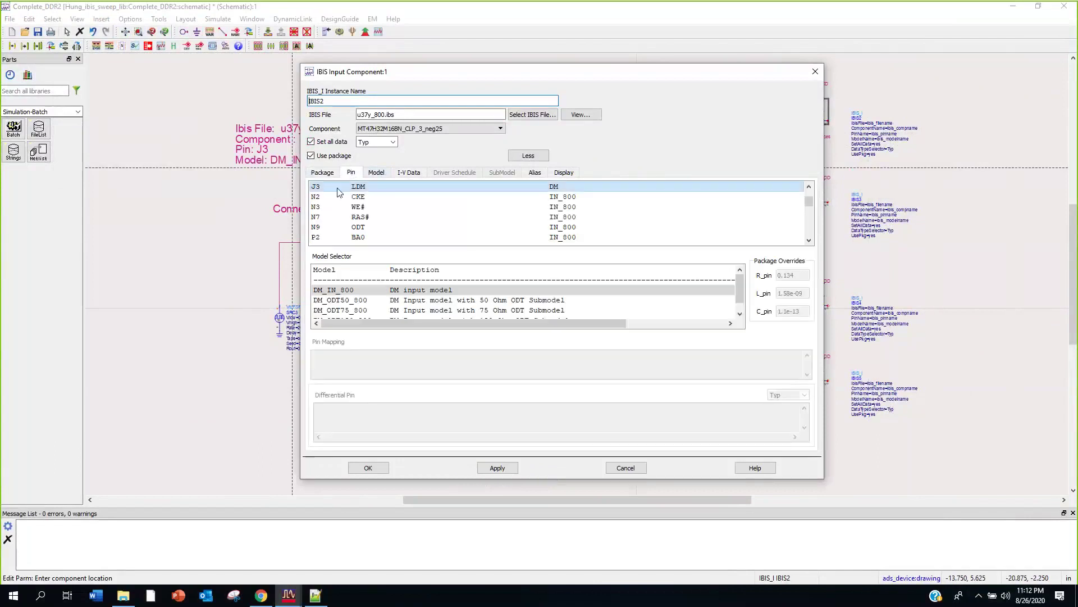
- Review the models offered for pin J3 and select DM_ODT50_800 in the model selector
scroll(358, 303, down, 1)
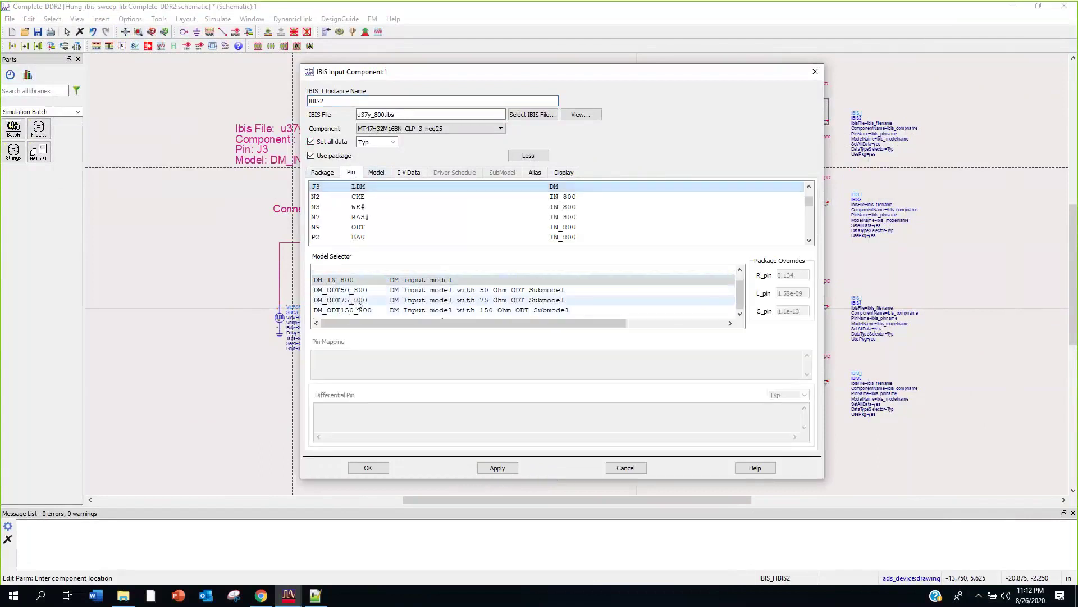
scroll(359, 304, up, 1)
click(357, 293)
click(363, 302)
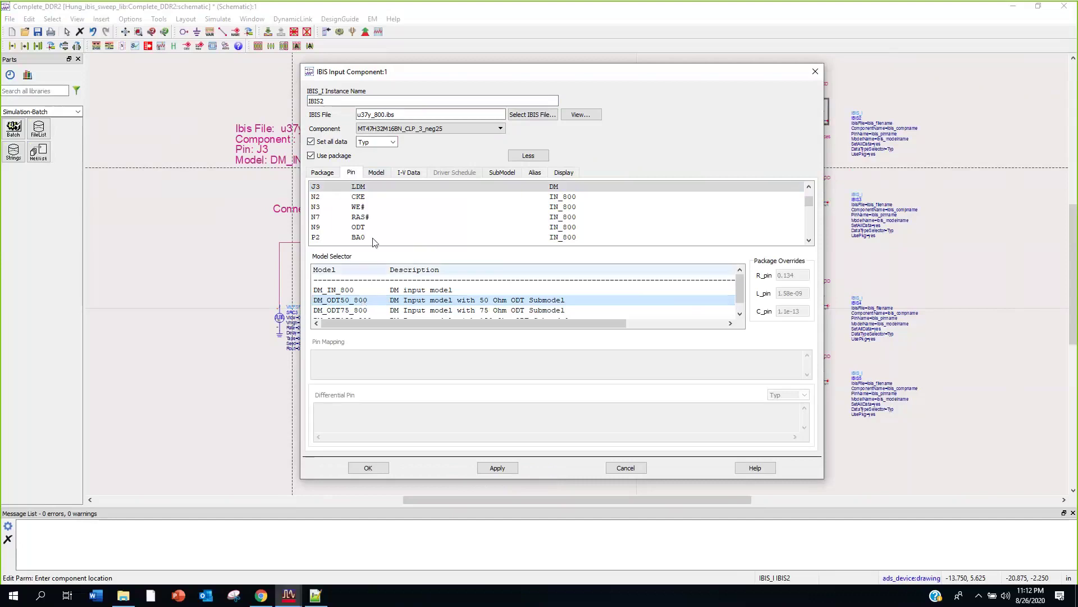
- Review the IBIS2 device's model, I-V data, submodel and alias settings, and close them without changes
click(380, 174)
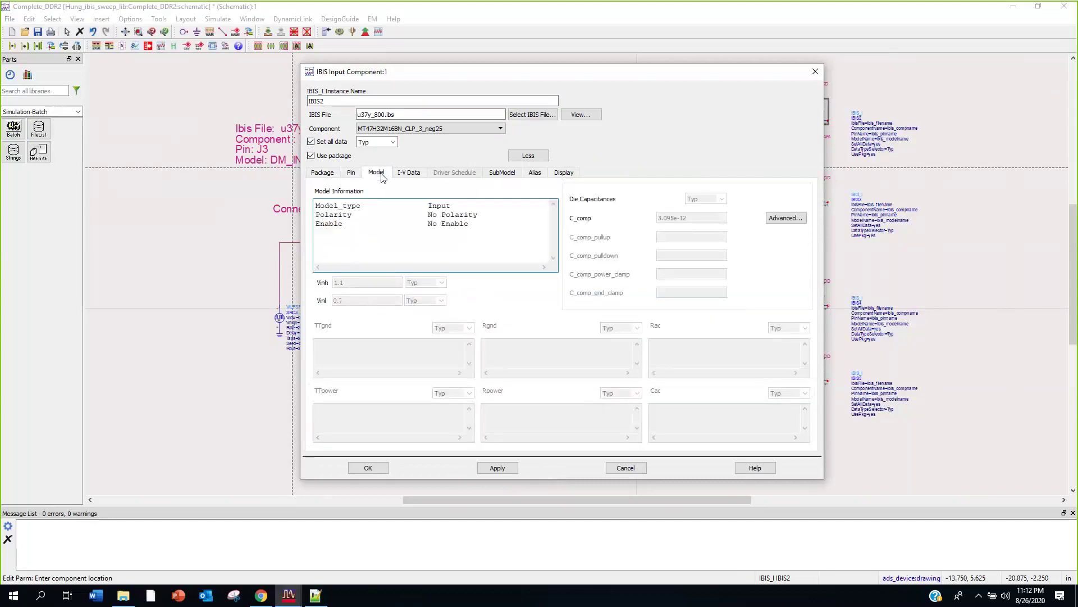
click(411, 174)
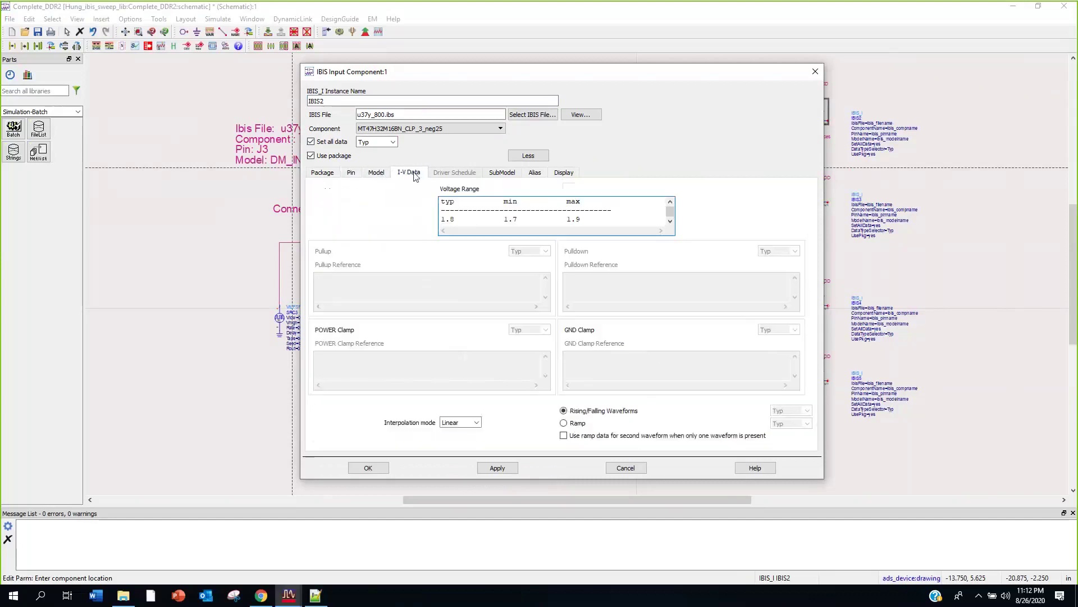
click(504, 176)
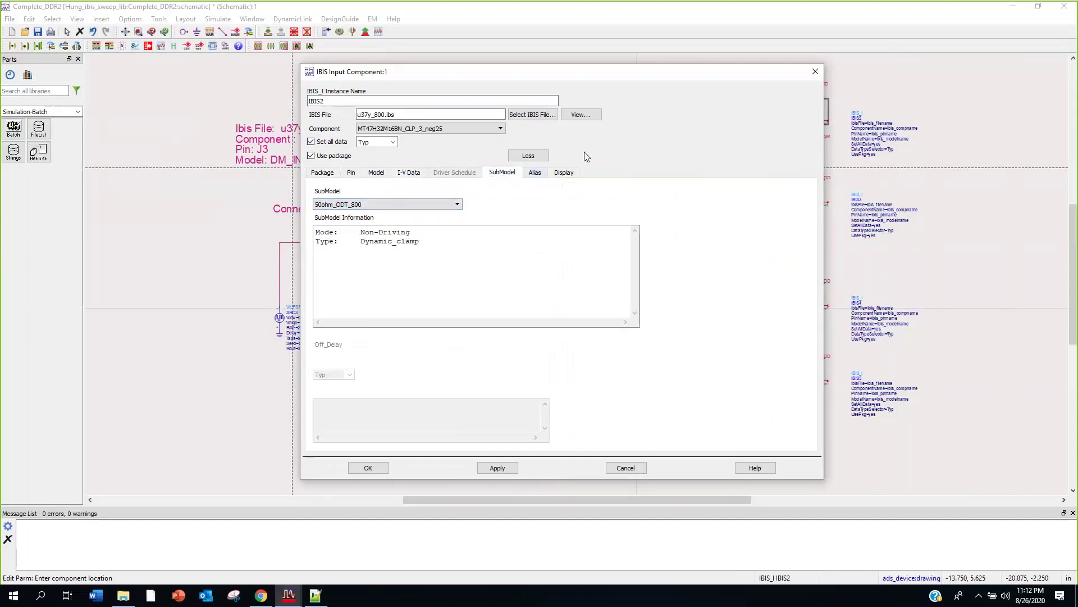
click(534, 177)
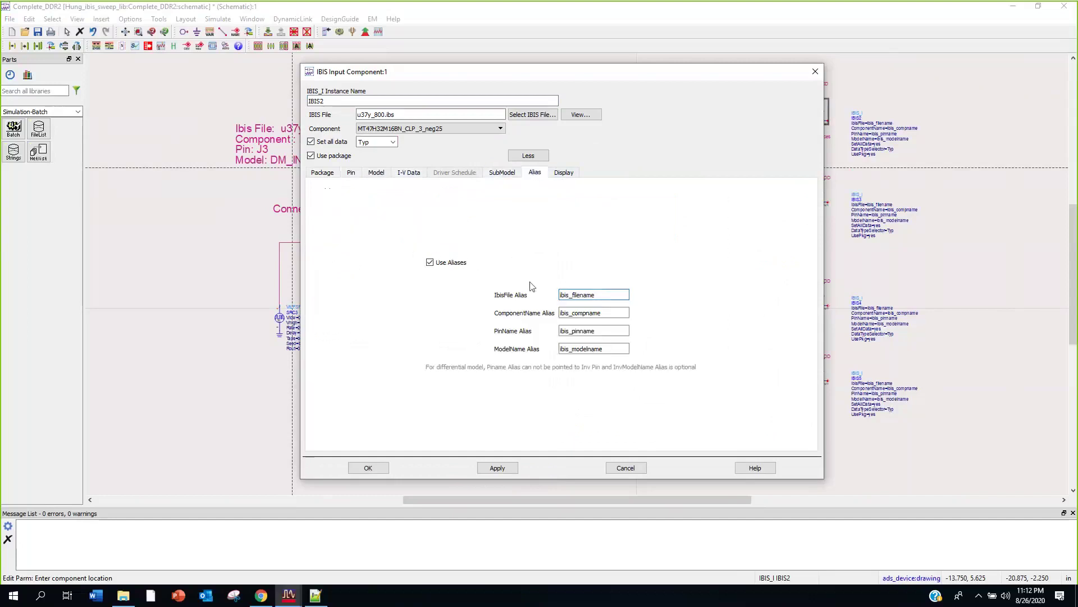
click(815, 72)
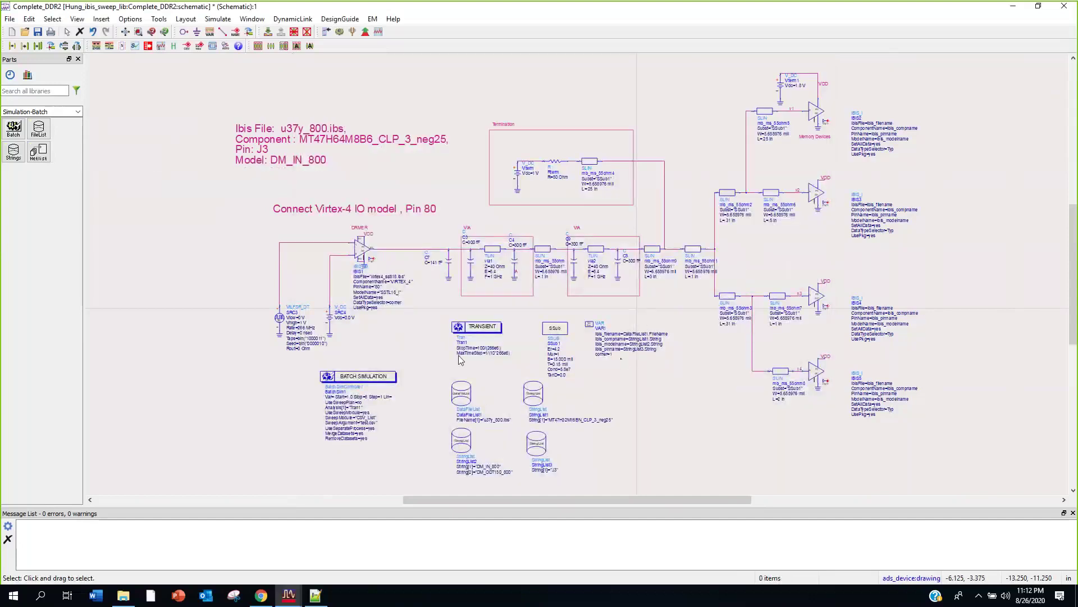
- Run the batch simulation, look over the resulting waveform plots, and move marker m1 to batchNumber 6
click(340, 32)
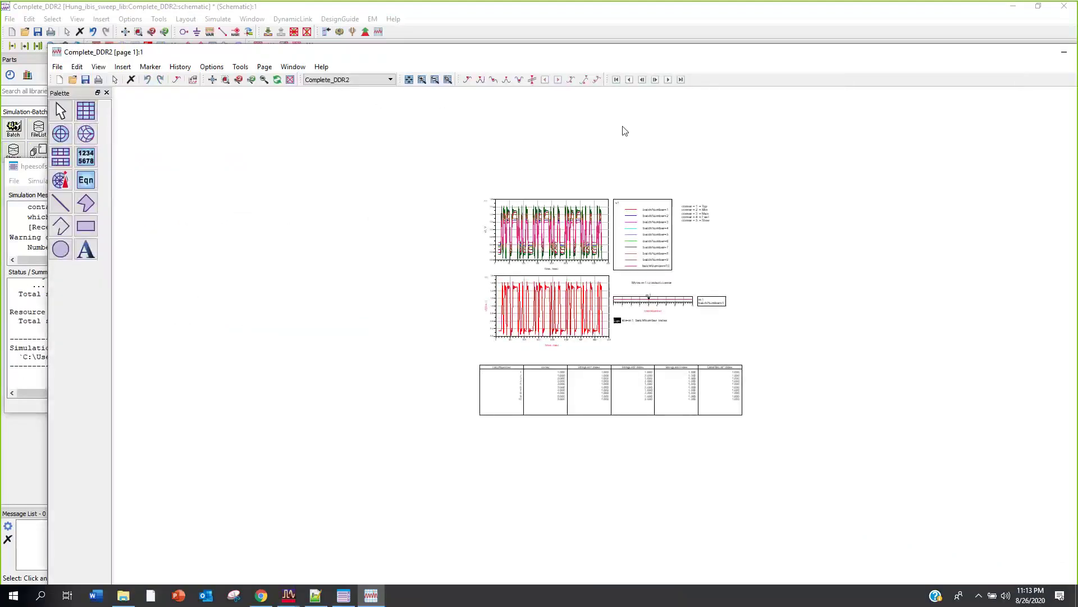
scroll(569, 264, up, 5)
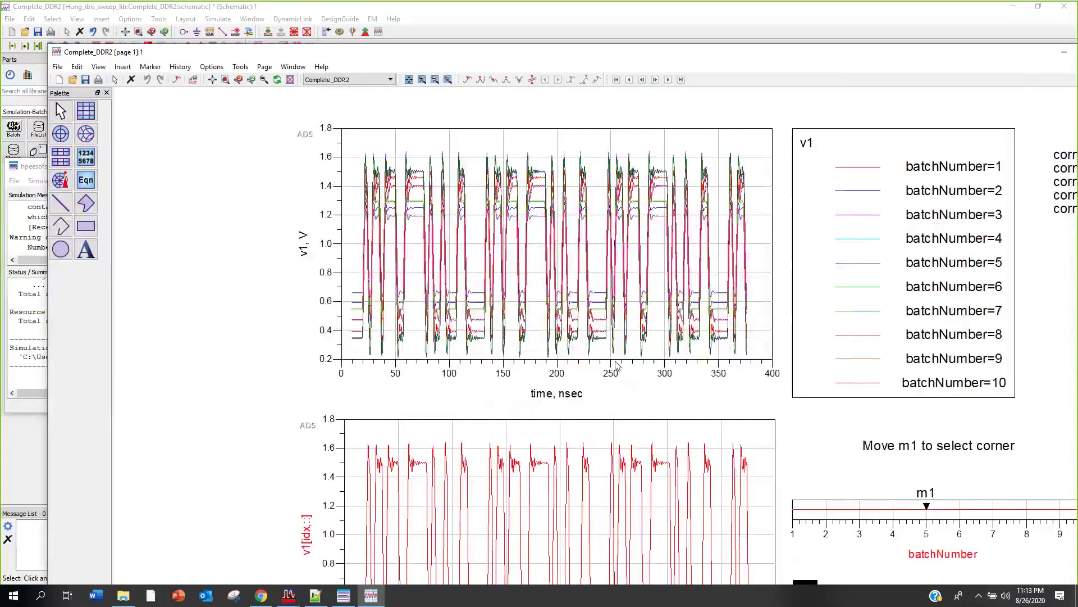
scroll(616, 366, down, 4)
scroll(622, 404, up, 3)
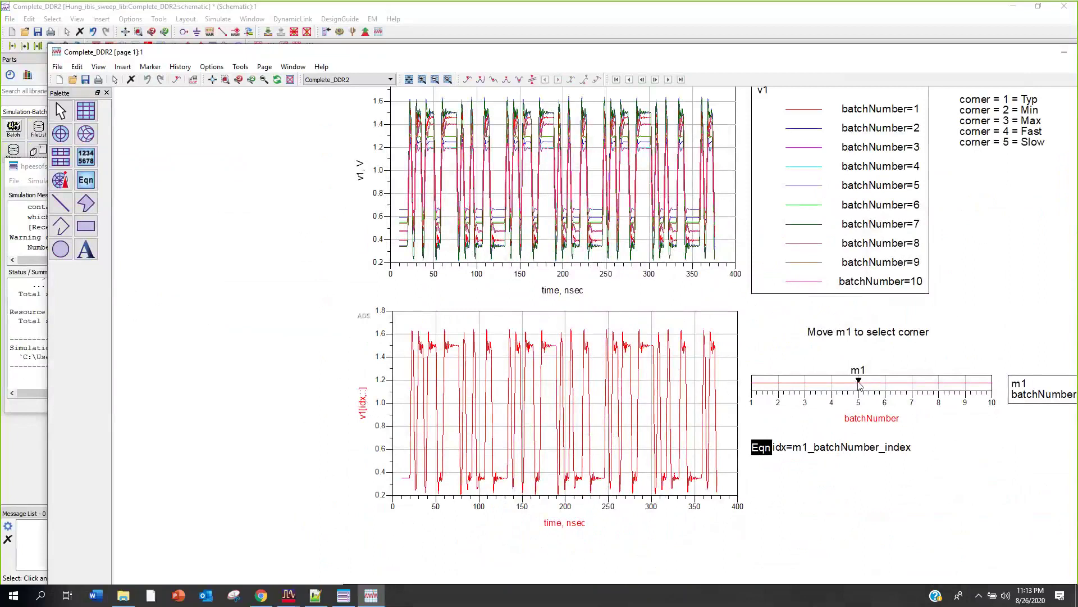
drag(860, 383, 891, 386)
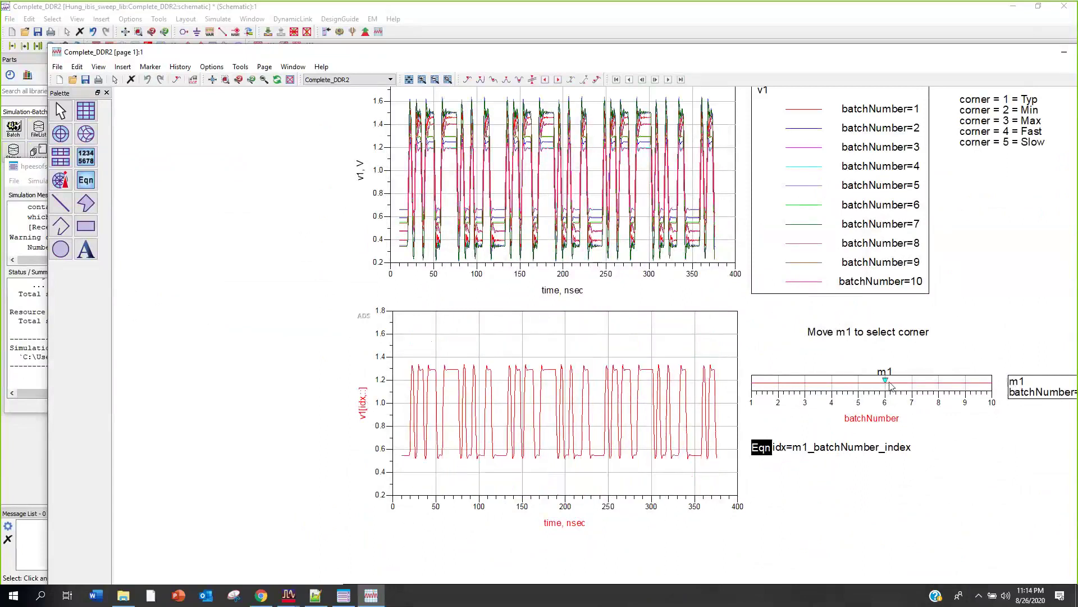
- Examine the v1 plot of all batches, inspect its plot type and axis options, and close them without changes
mouse_move(541, 409)
scroll(537, 196, down, 1)
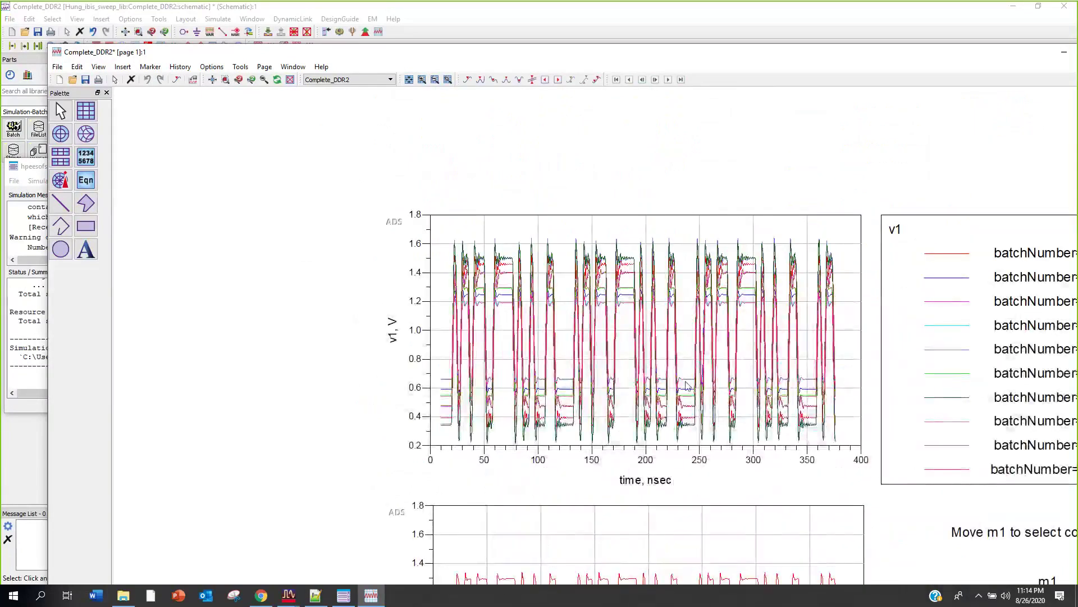
scroll(635, 372, up, 1)
mouse_move(636, 372)
scroll(635, 372, down, 1)
double_click(534, 152)
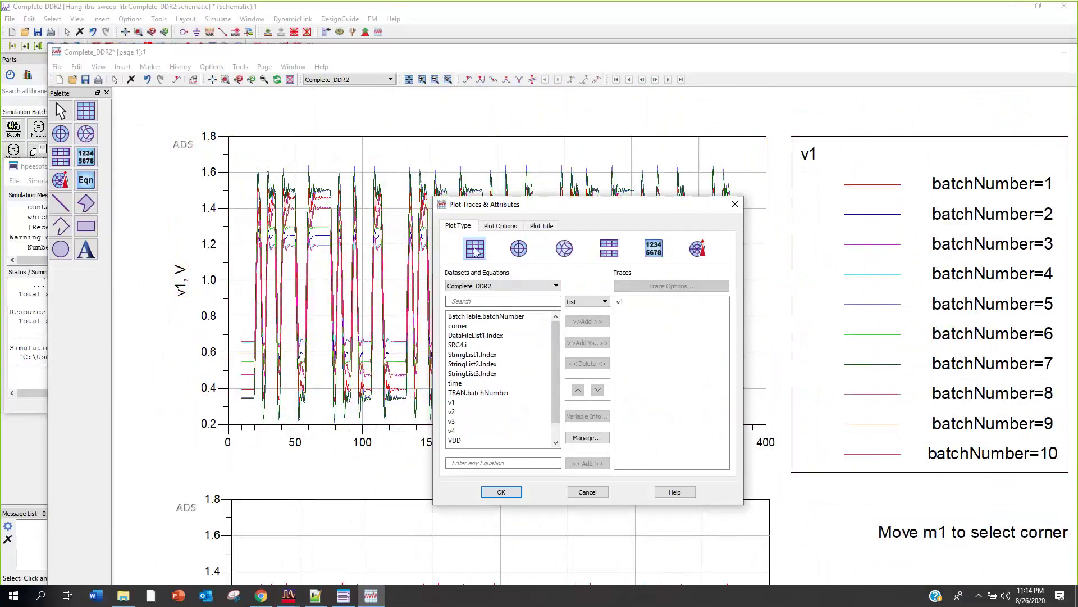
click(489, 226)
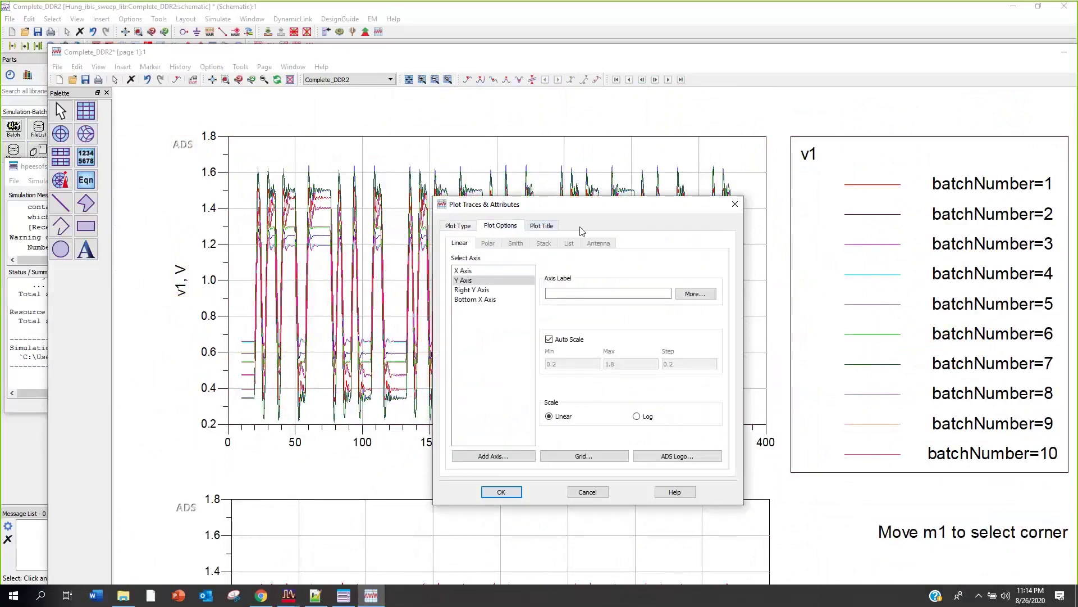
click(735, 204)
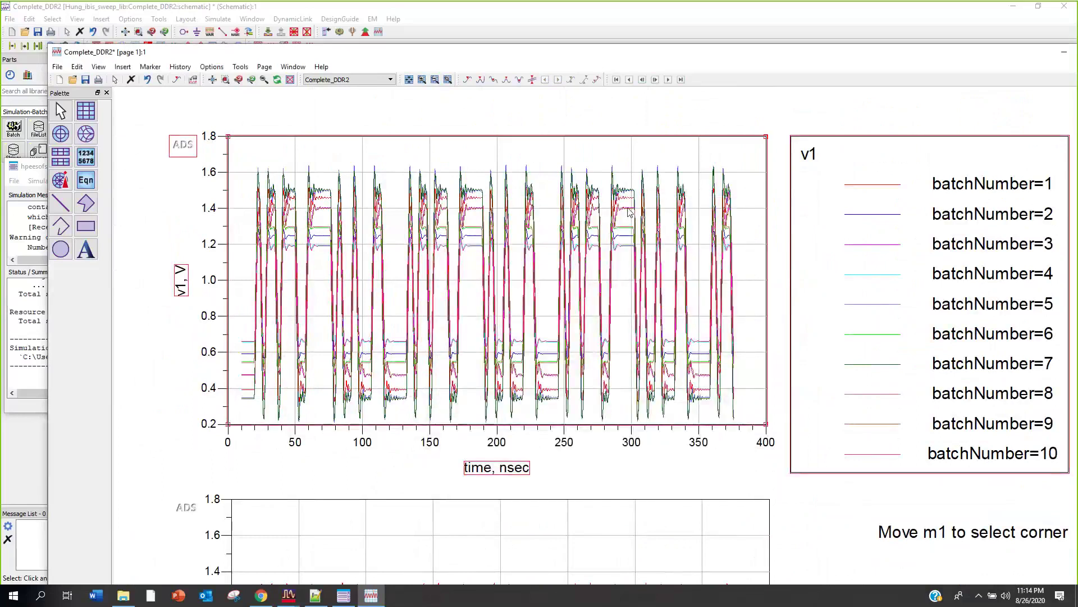
- Inspect the v1 trace's line options and sweep colour sequencing, dismiss them, and fit the whole results page
double_click(630, 215)
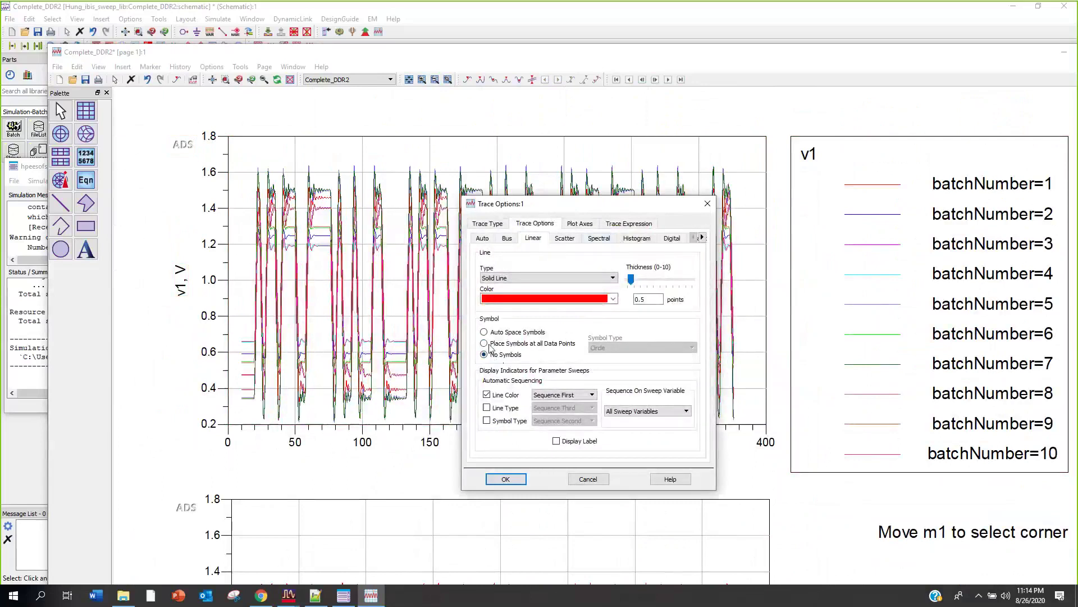
click(487, 395)
click(708, 203)
key(f)
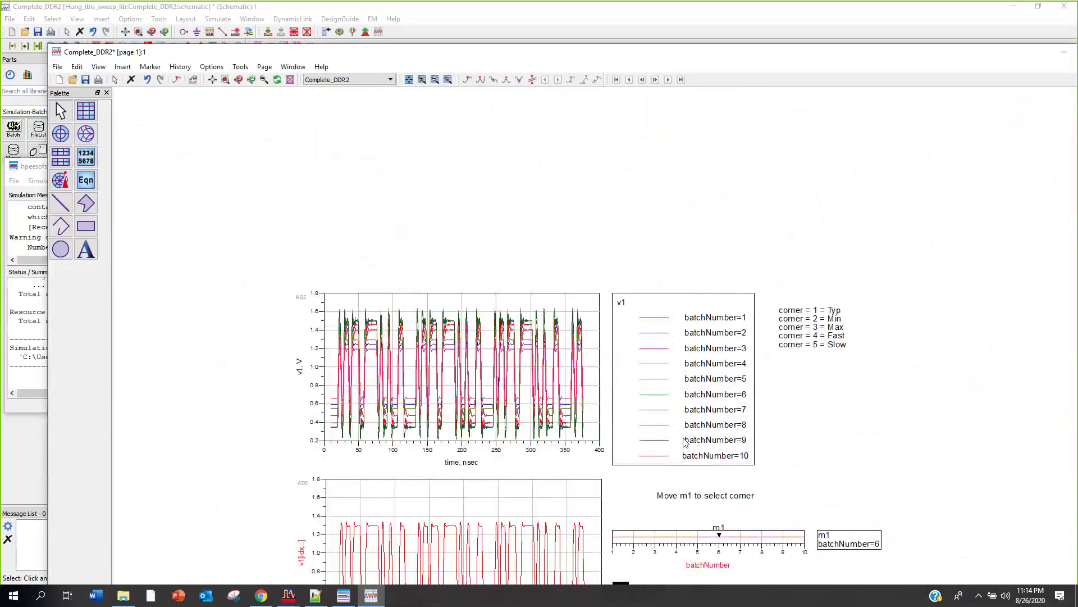
- Examine how the batch table relates batch numbers to corners and list indices, review the full results page, and return to the schematic
scroll(655, 393, down, 2)
scroll(616, 381, up, 1)
scroll(617, 381, up, 1)
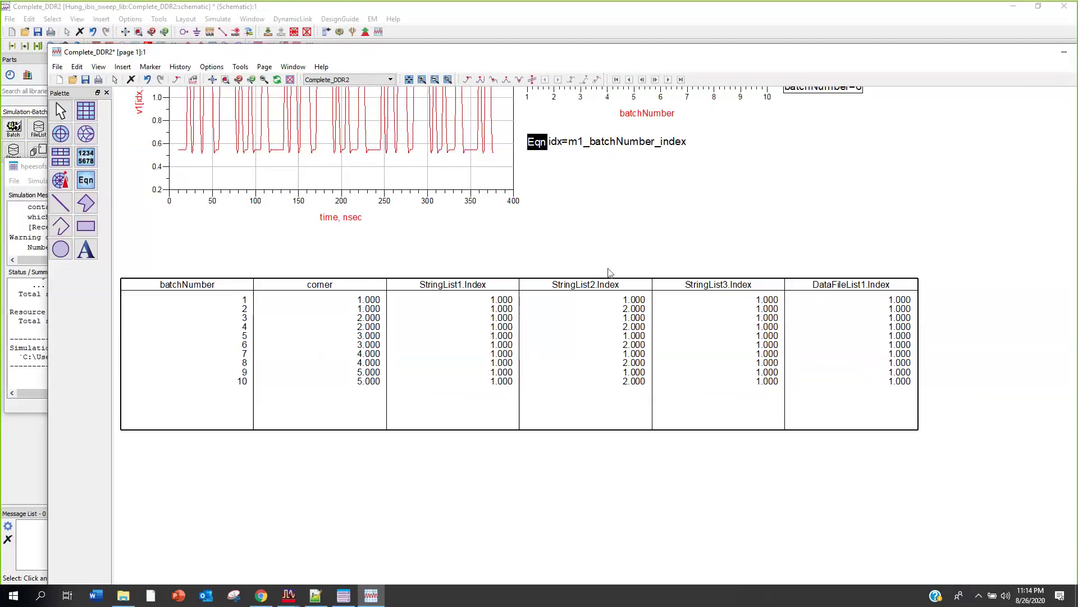
scroll(611, 353, down, 2)
scroll(610, 352, down, 1)
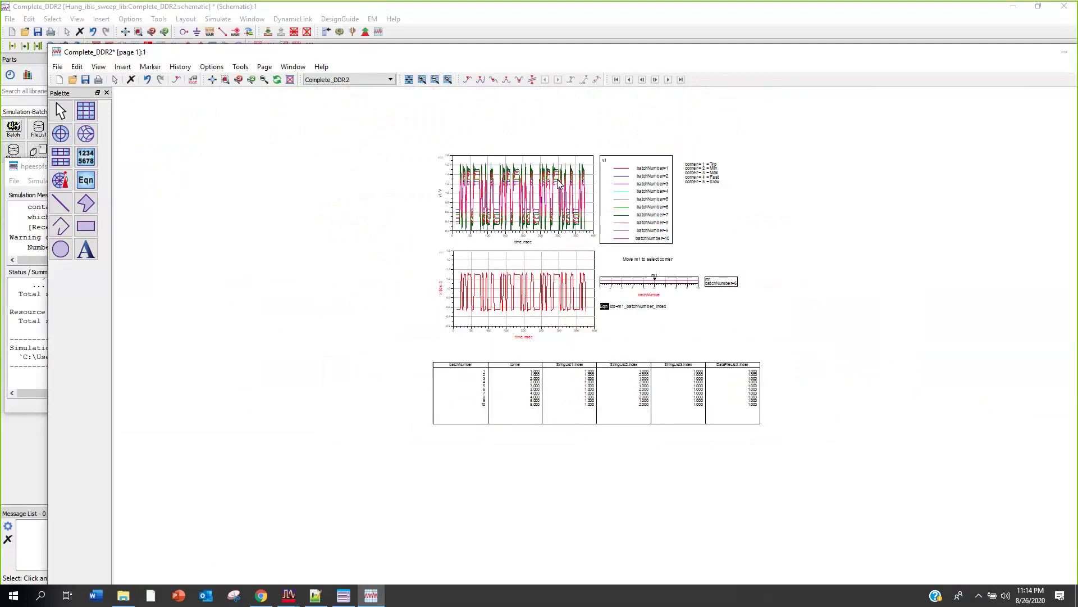
mouse_move(558, 182)
click(760, 18)
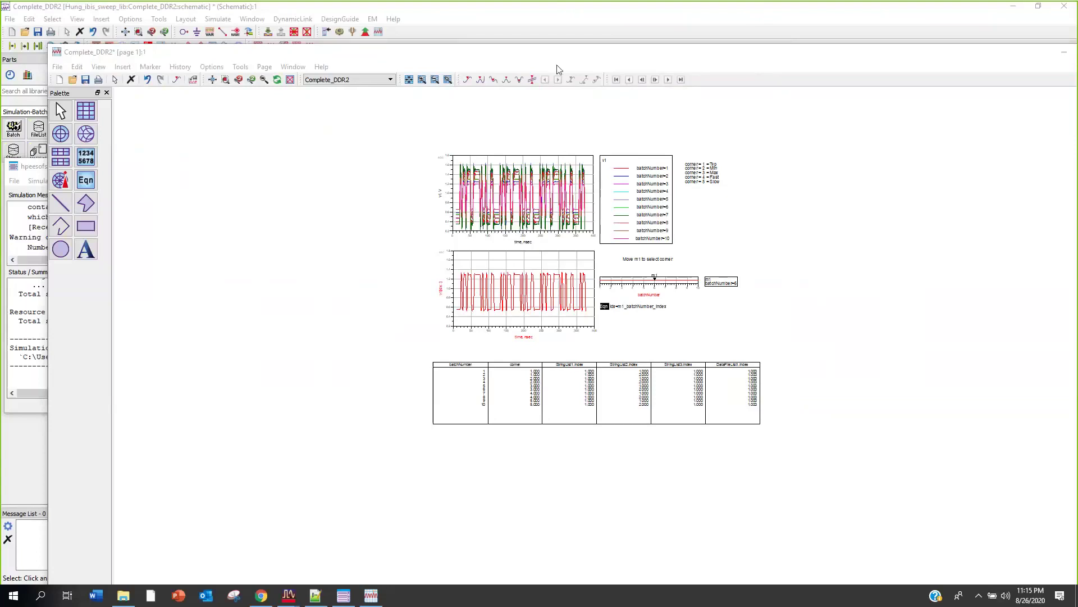